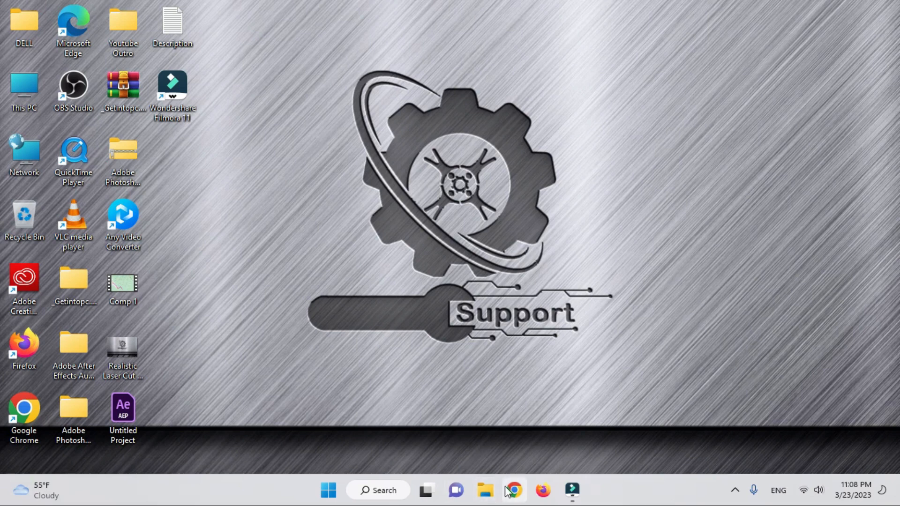
- In Firefox, search for 'national id card' and open the NID Pre-Enrollment System result
left_click(546, 497)
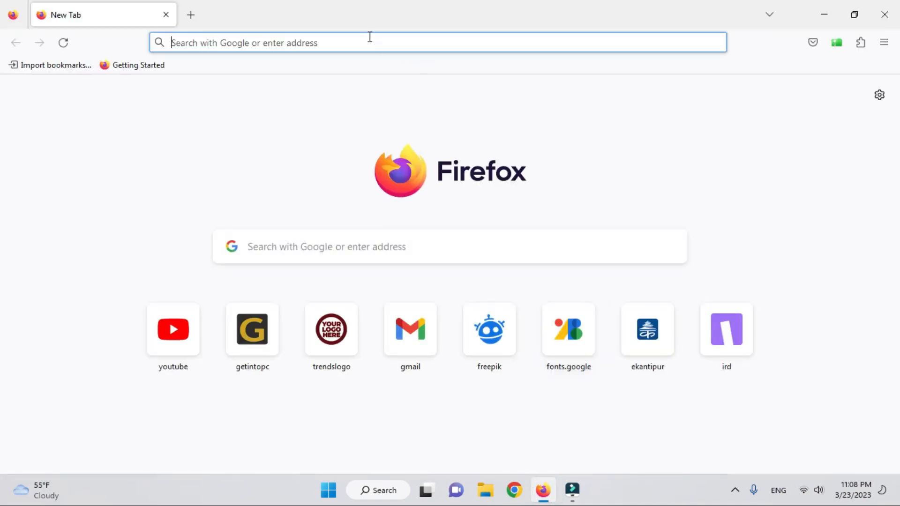
left_click(369, 37)
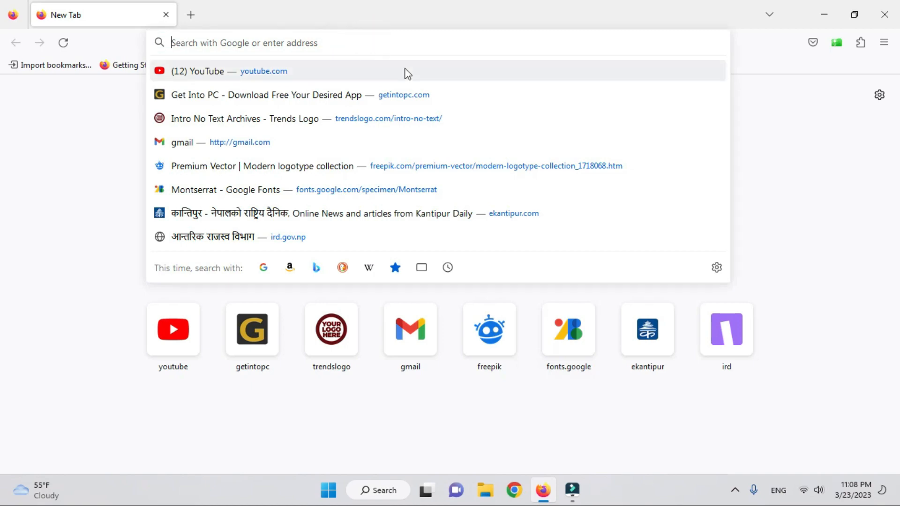
type("nadip")
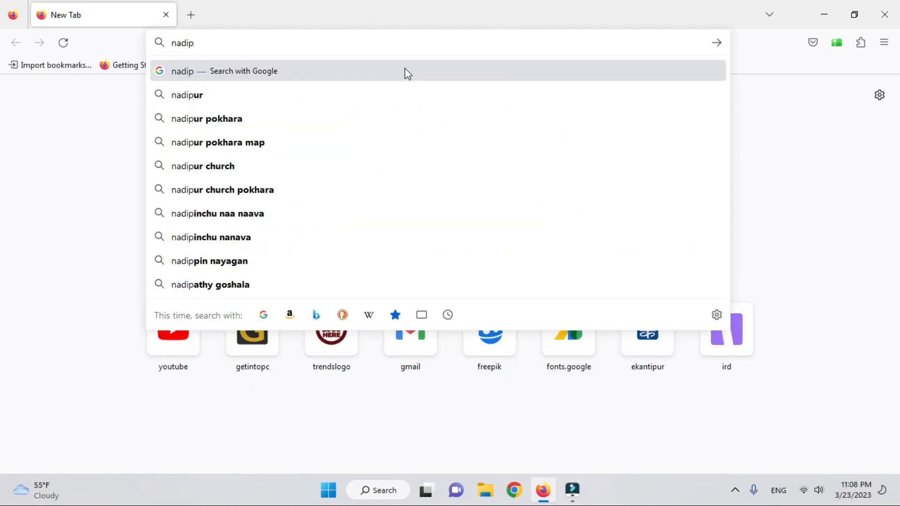
key("BackSpace")
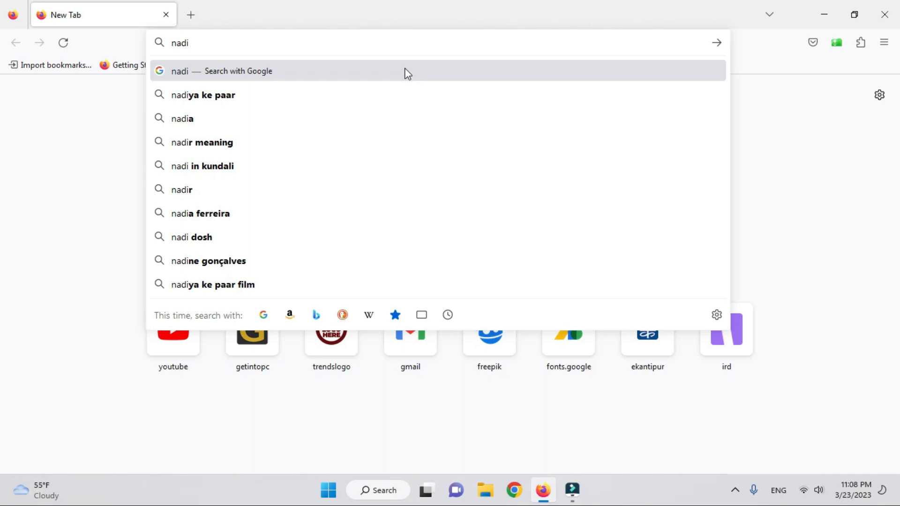
key("BackSpace")
key("BackSpace")
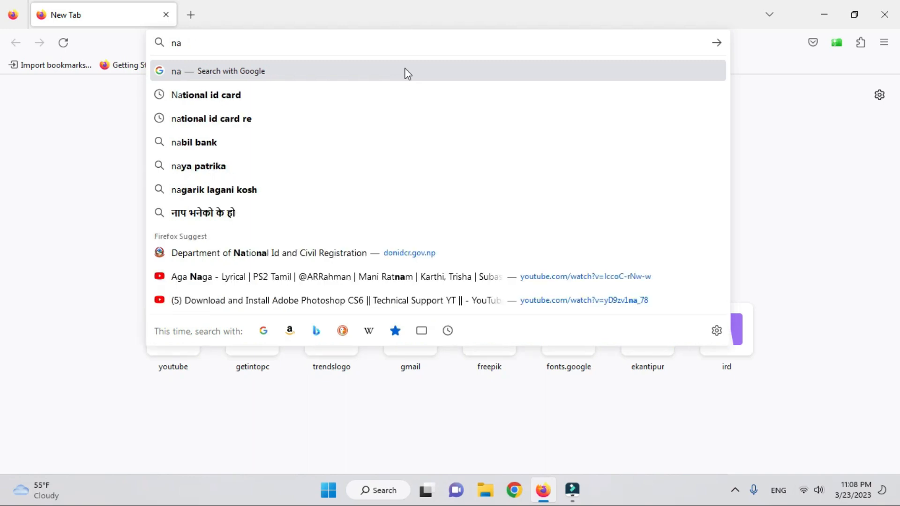
type("tional id card")
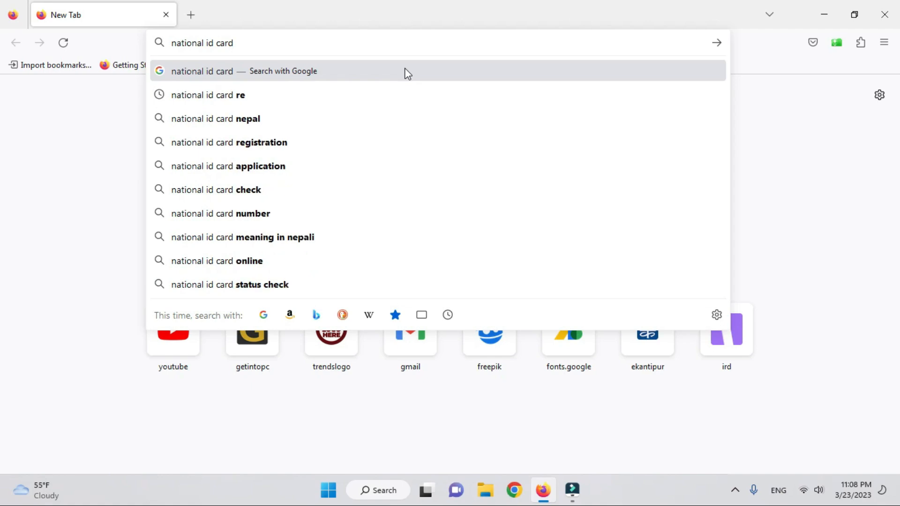
key("Return")
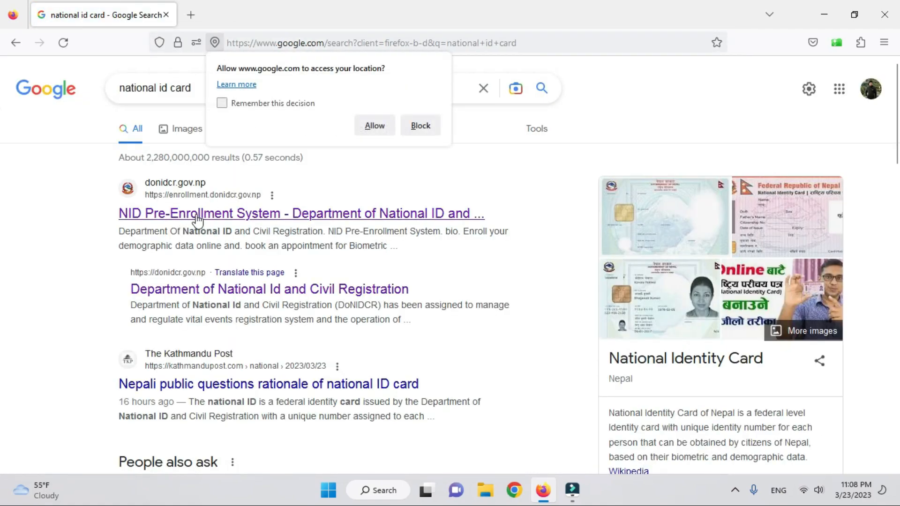
left_click(196, 215)
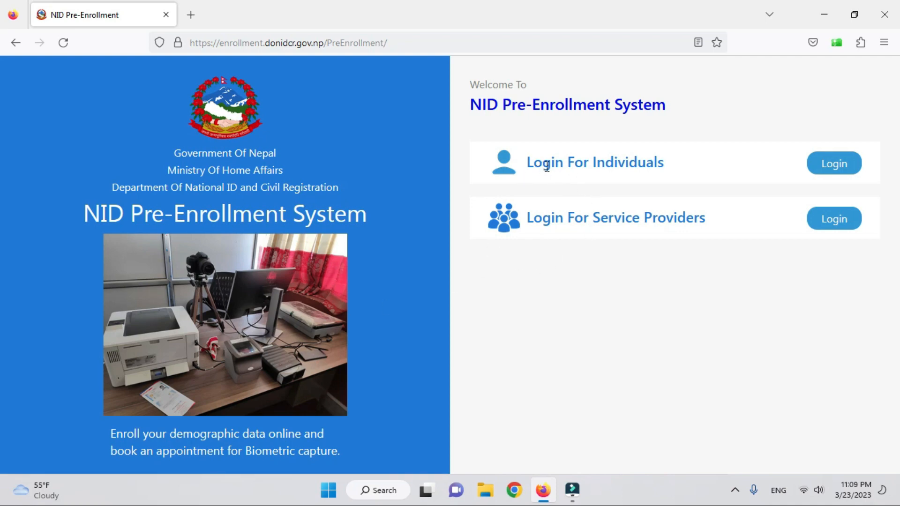
- Log in as an individual with the applicant's mobile number and enter the OTP verification code
left_click(836, 167)
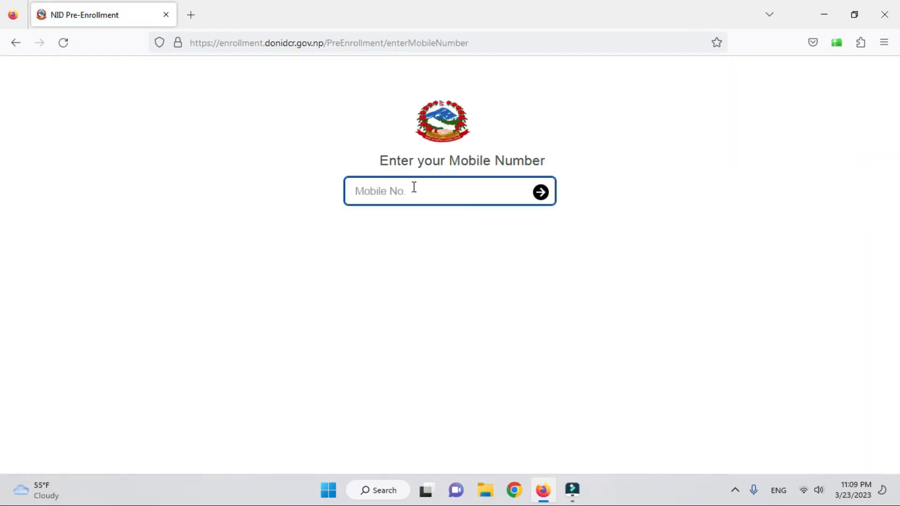
key("ctrl+v")
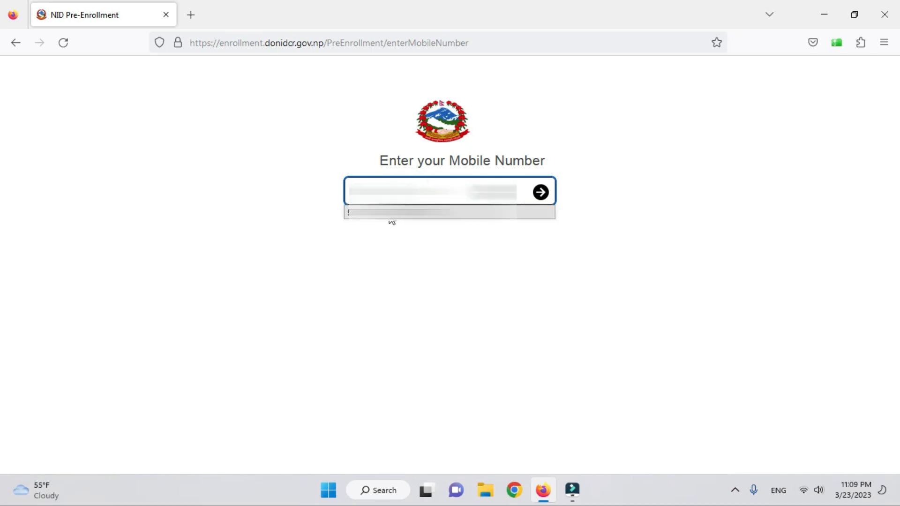
left_click(390, 216)
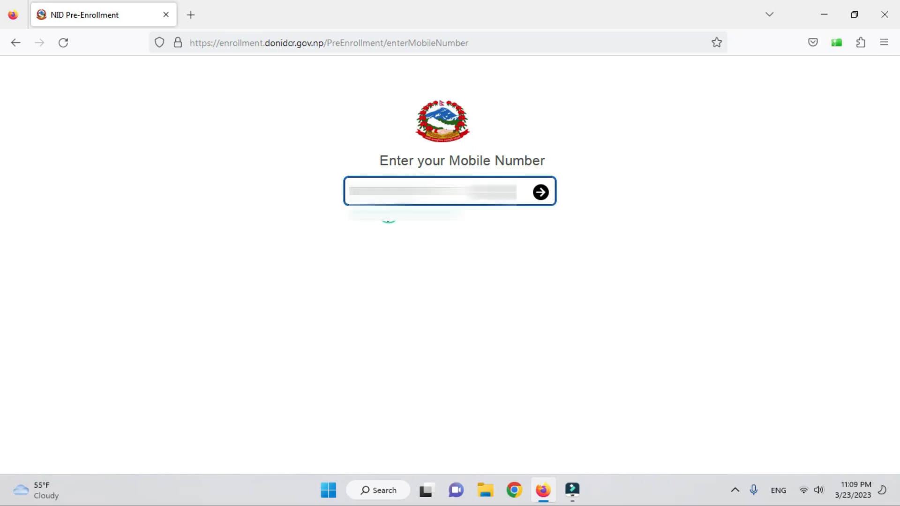
left_click(541, 192)
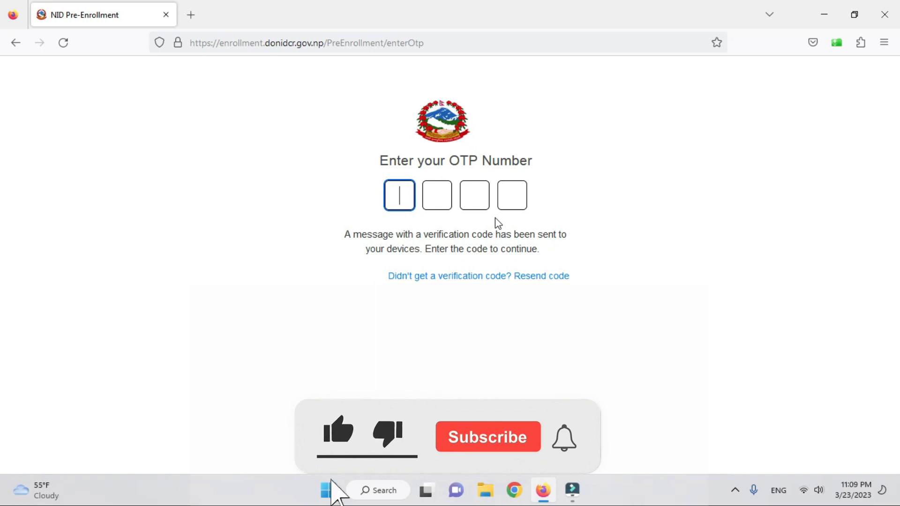
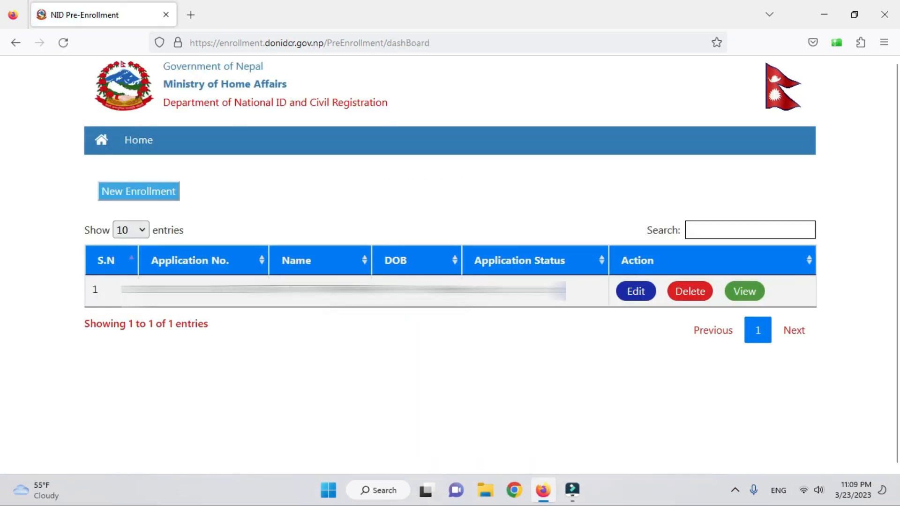
- Start a new enrollment application and show its Applicant Data section
left_click(147, 197)
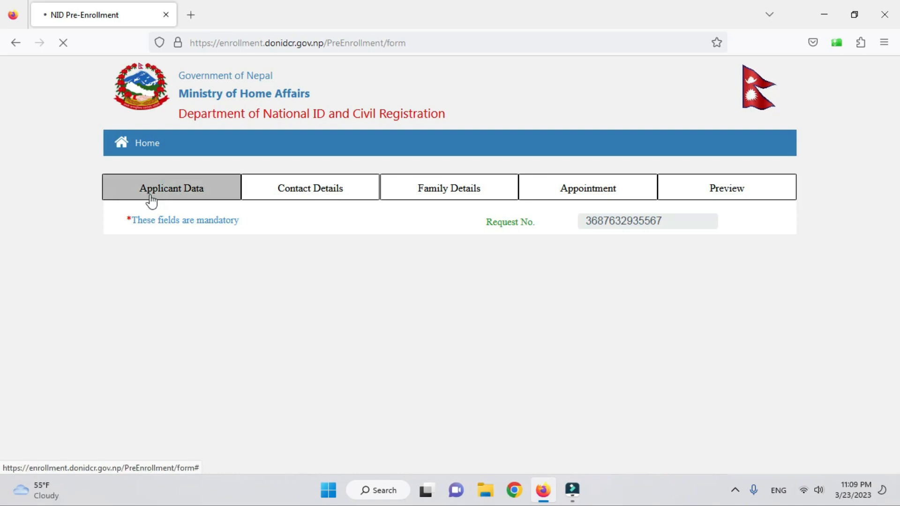
left_click(149, 199)
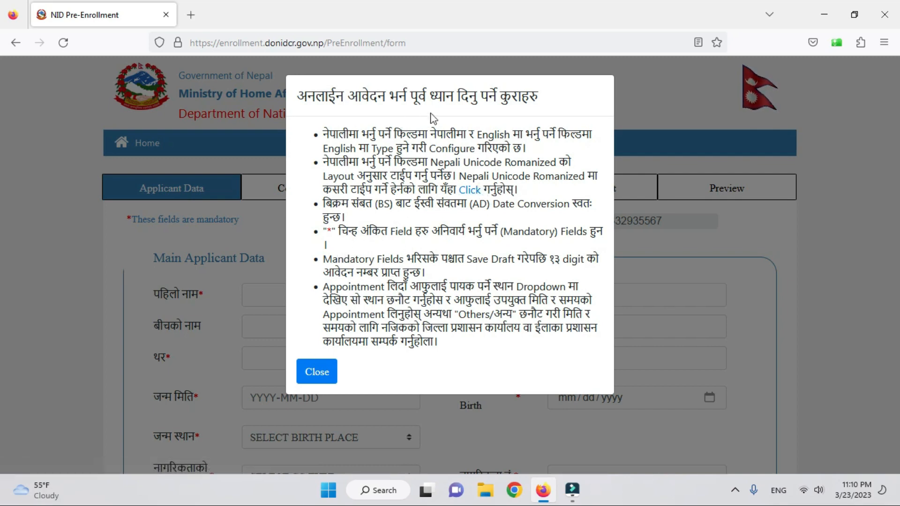
left_click(467, 190)
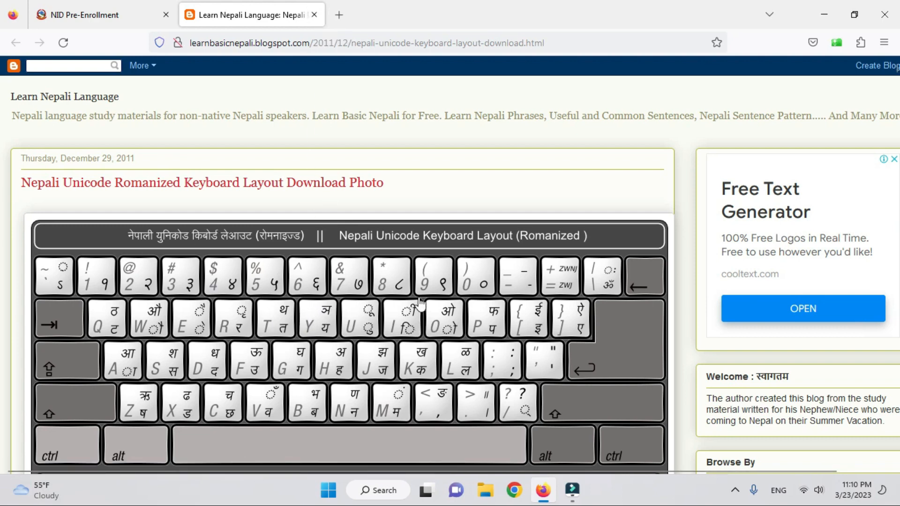
left_click(314, 15)
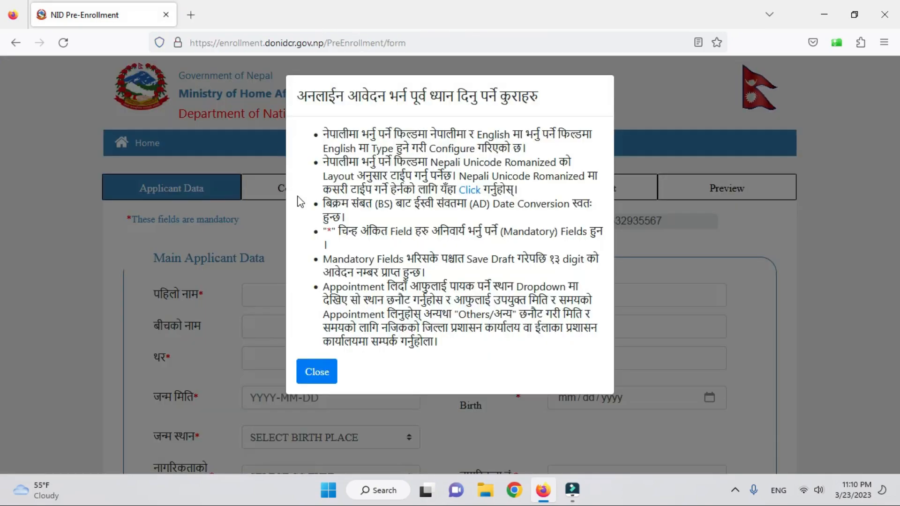
- Dismiss the instructions notice and enter the applicant's first name in Nepali and English
left_click(317, 372)
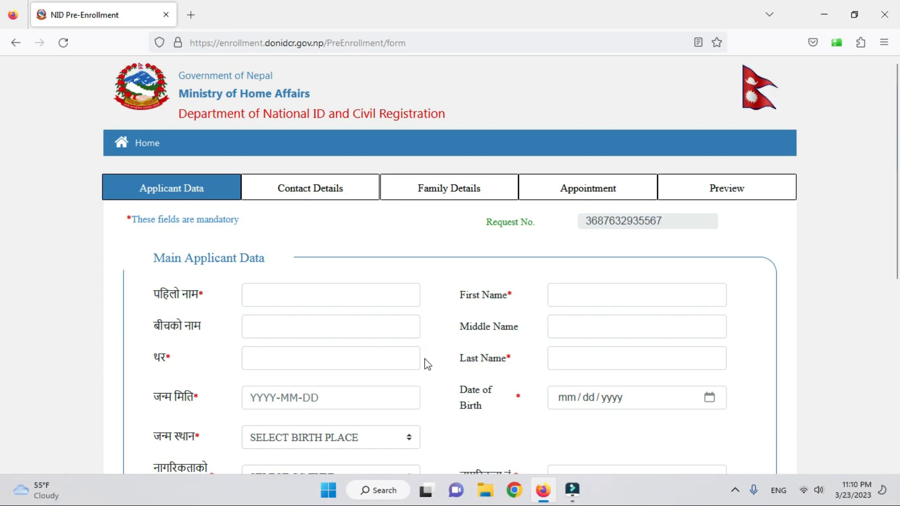
scroll(502, 367, "down", 3)
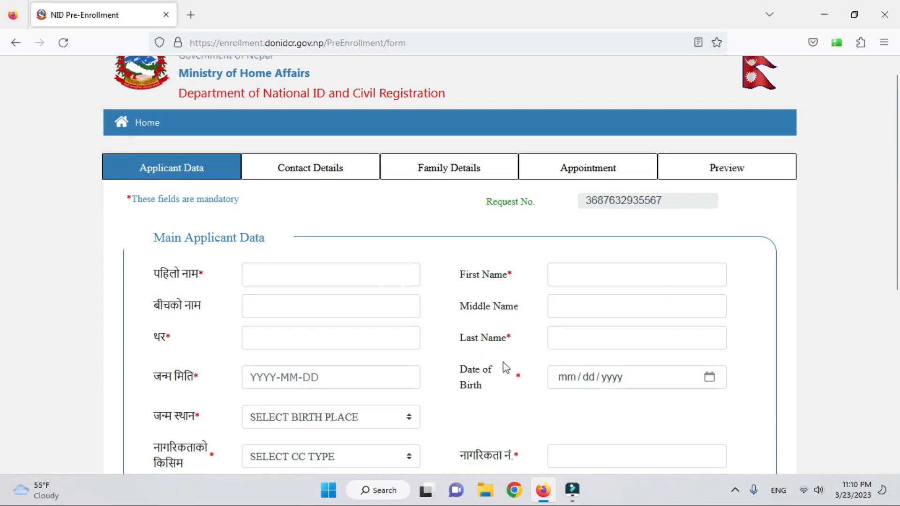
scroll(438, 266, "up", 2)
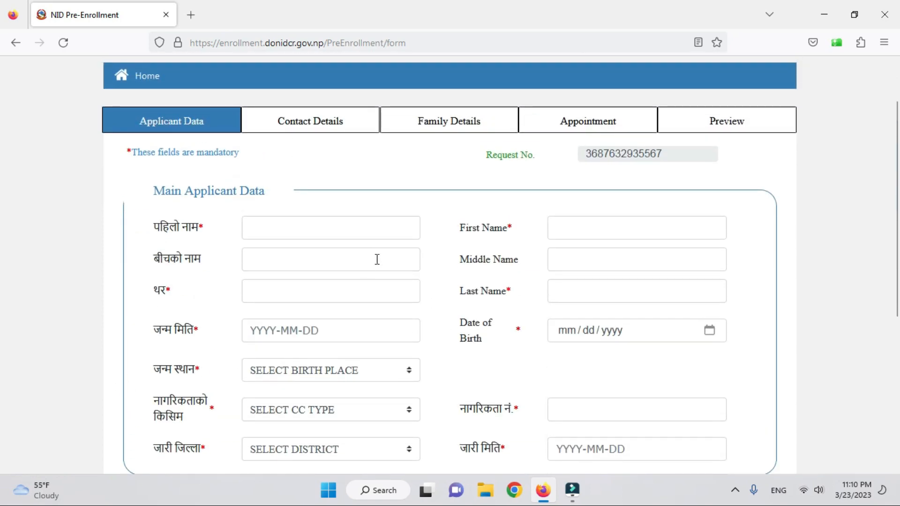
left_click(340, 232)
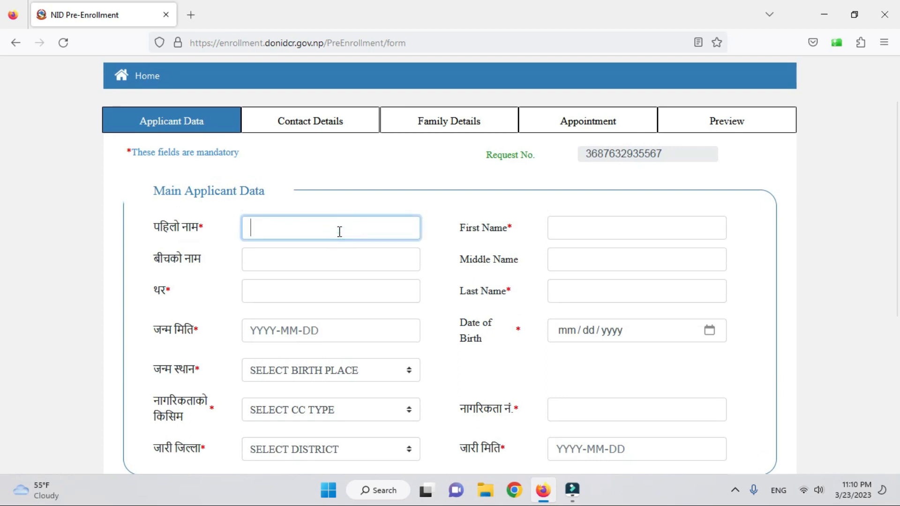
key("super+space")
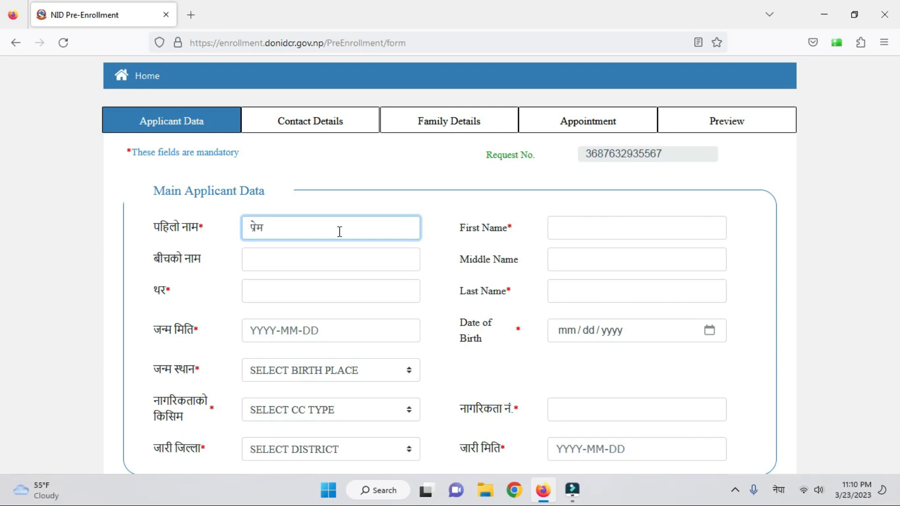
left_click(585, 231)
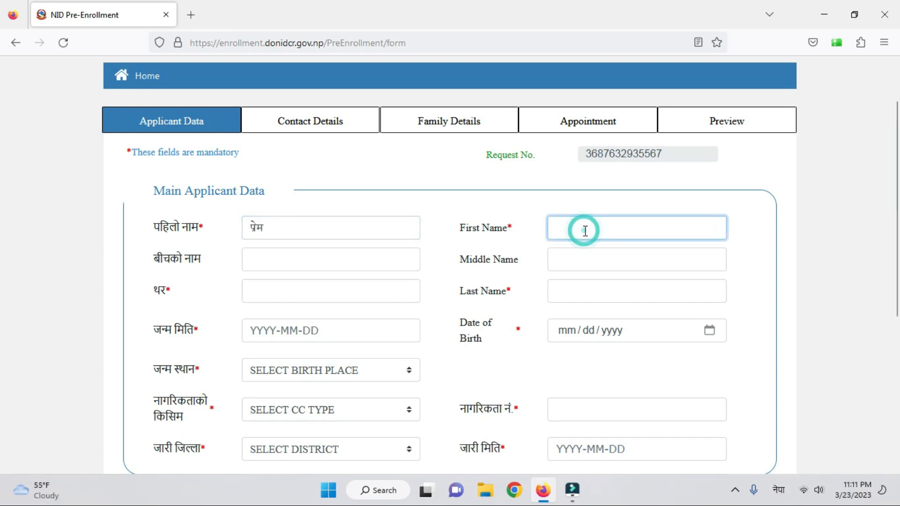
key("super+space")
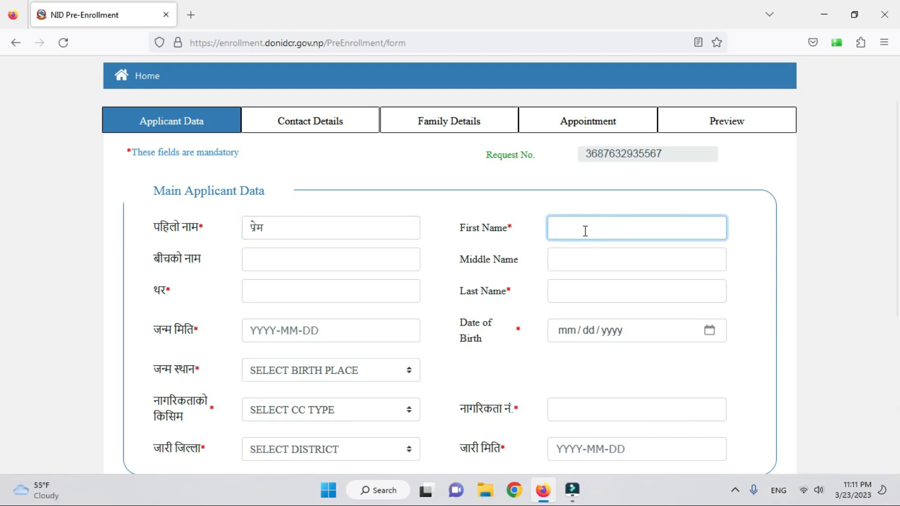
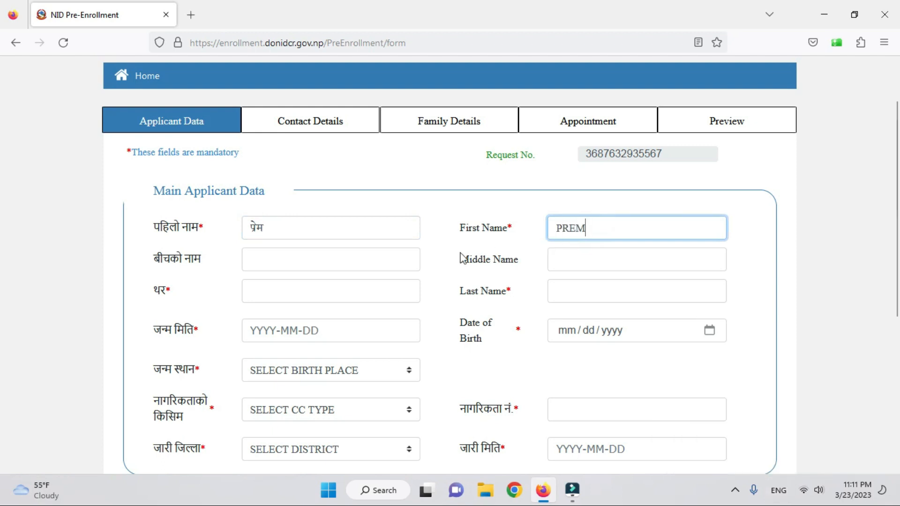
- Enter the applicant's middle name in Nepali and English
left_click(347, 265)
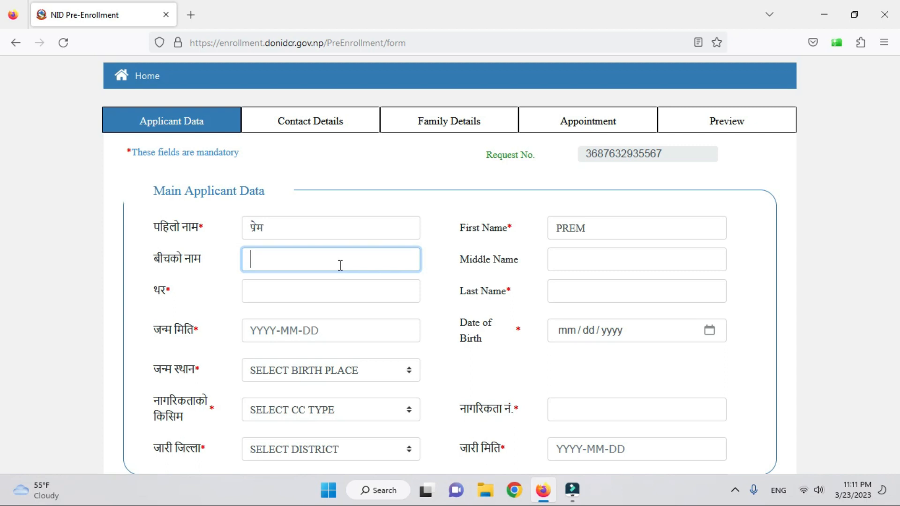
key("super+space")
type("बहा")
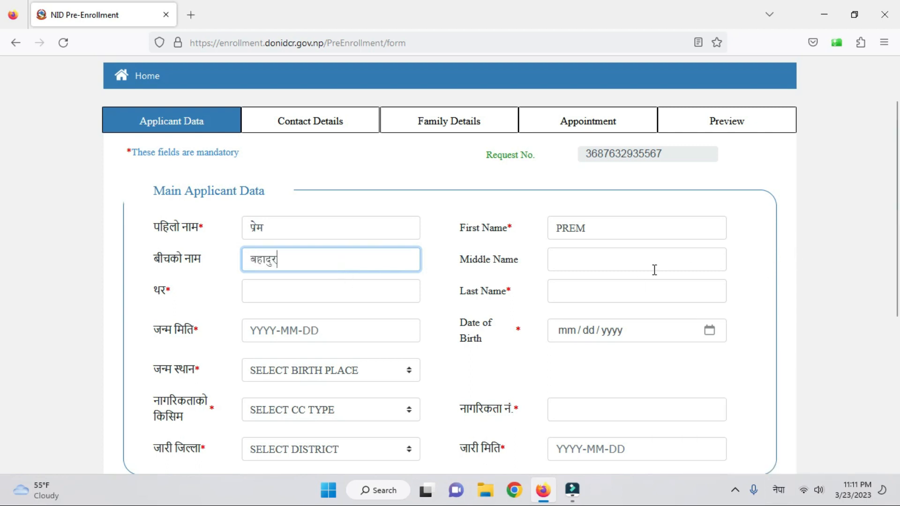
left_click(615, 260)
key("super+space")
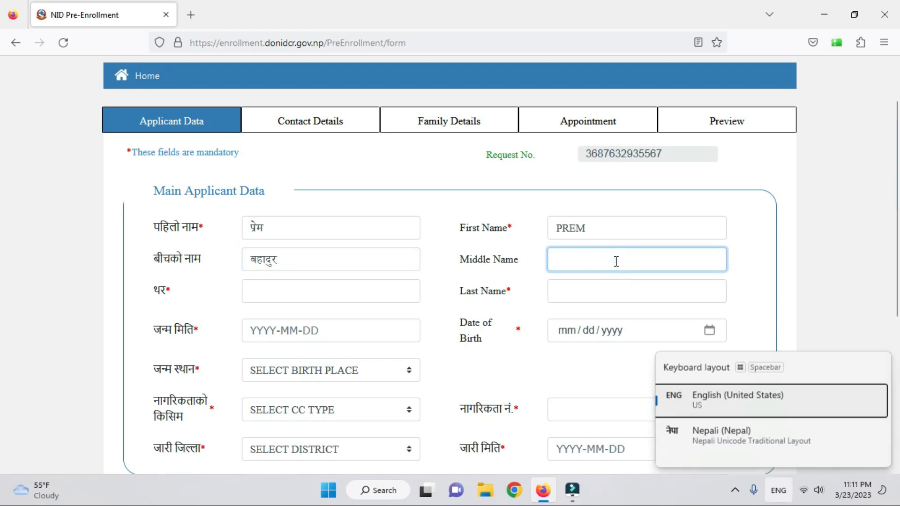
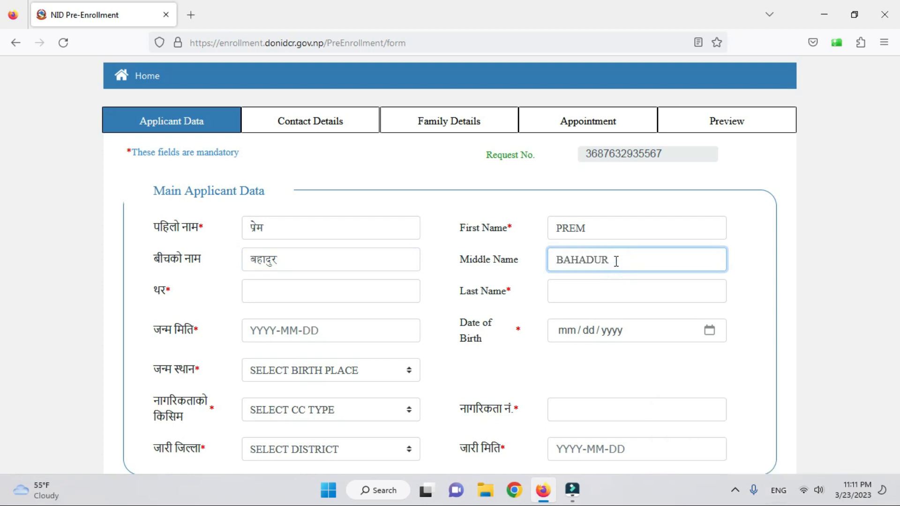
- Enter the applicant's surname in Nepali and English
left_click(345, 295)
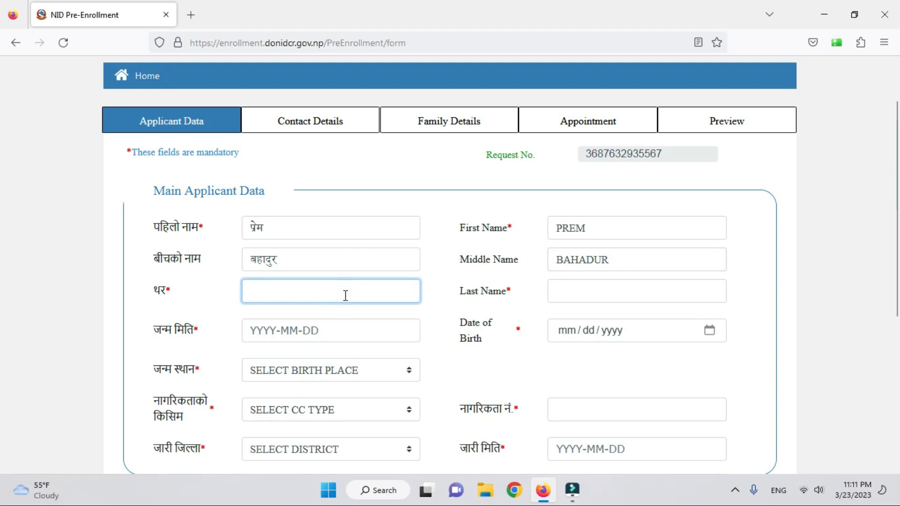
key("super+space")
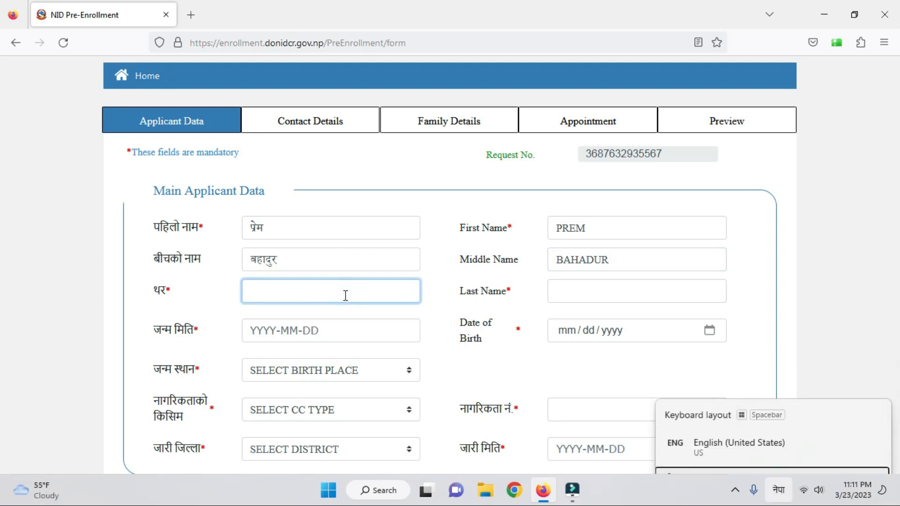
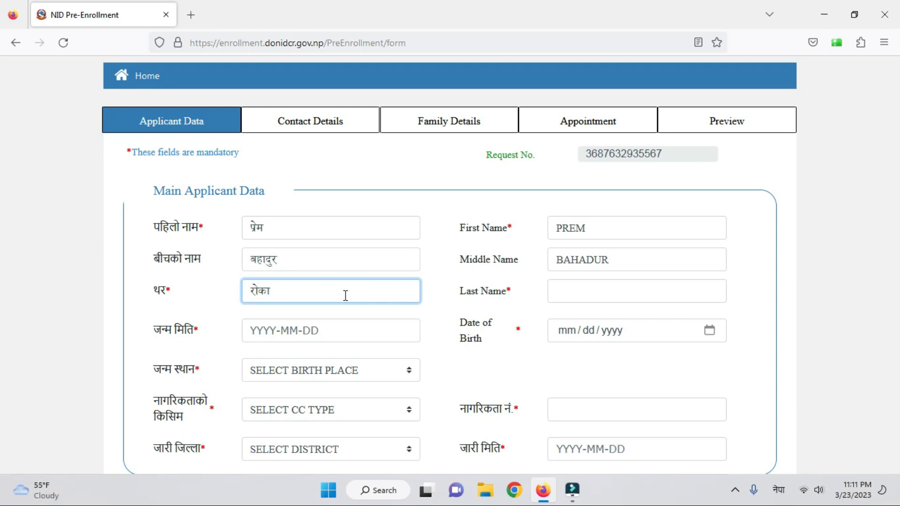
left_click(609, 288)
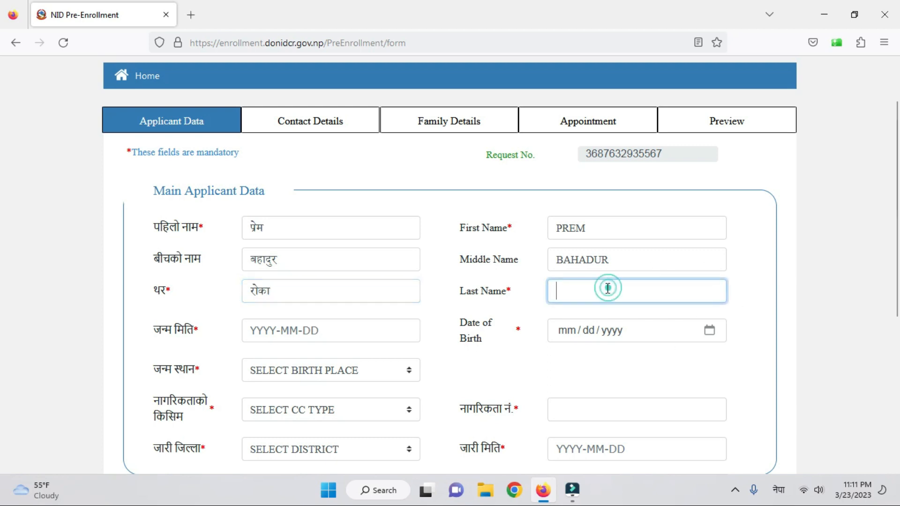
key("super+space")
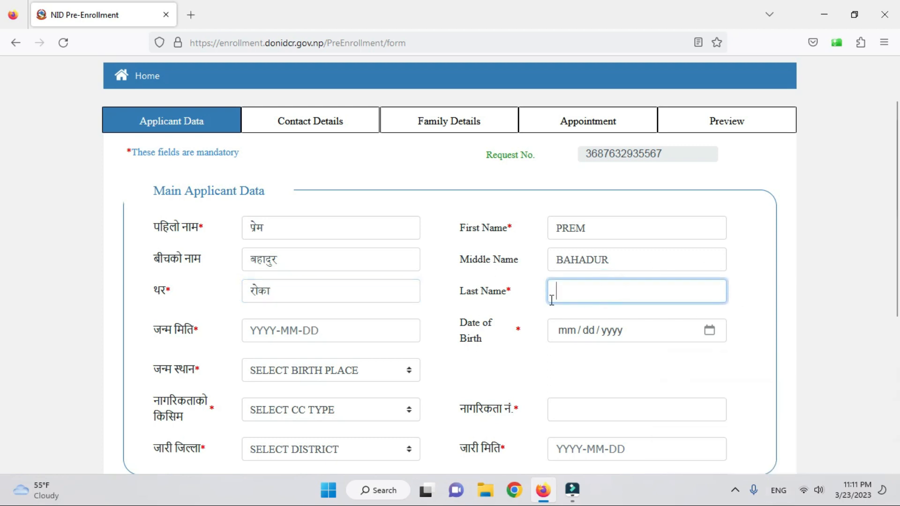
- Enter the Nepali date of birth and choose the birth place district
left_click(266, 331)
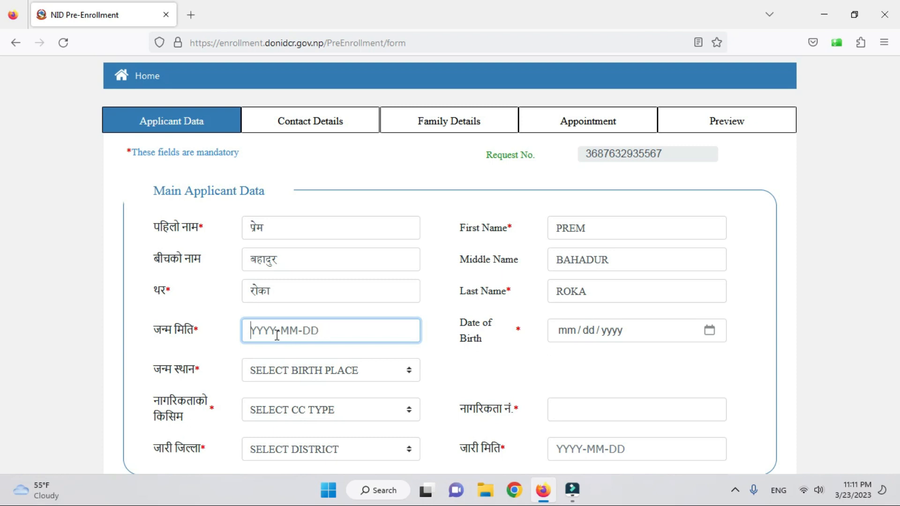
type("२०")
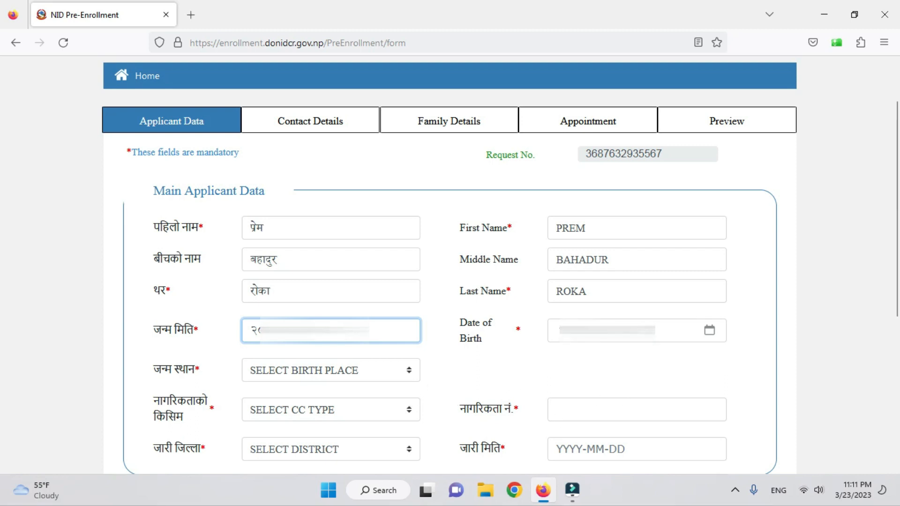
scroll(369, 365, "down", 2)
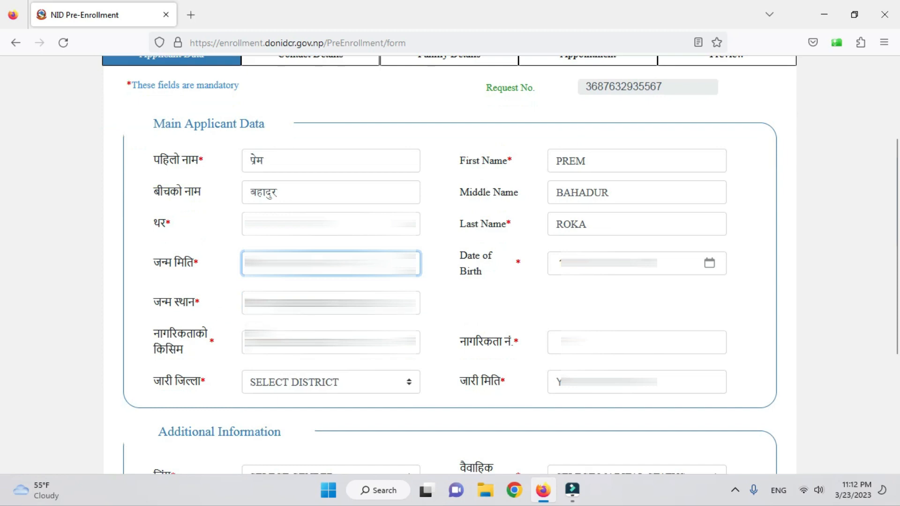
left_click(331, 303)
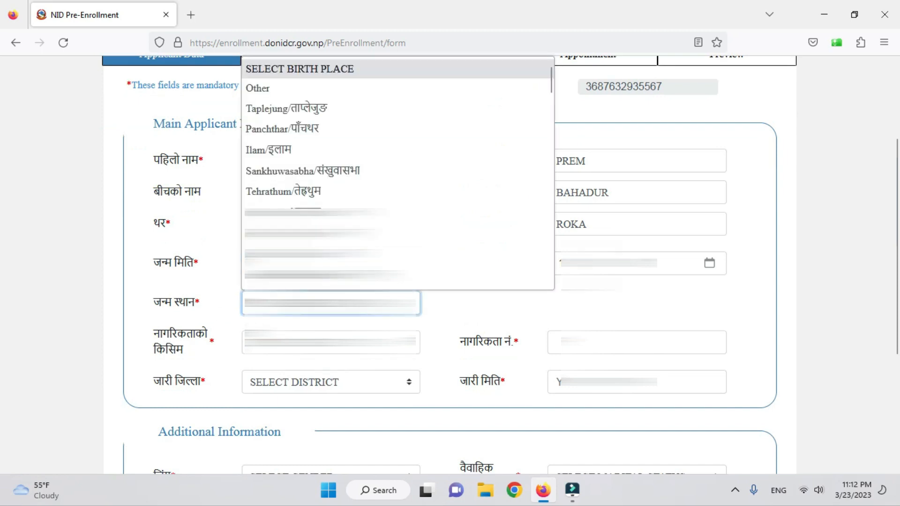
type("ba")
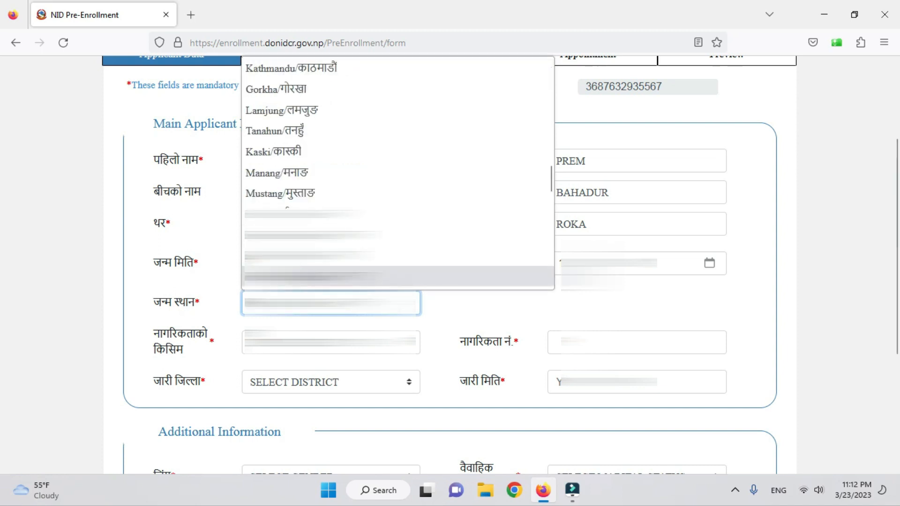
key("Return")
- Set citizenship type to Citizenship by Descent, add the citizenship number, and choose Baglung as issuing district
scroll(361, 331, "down", 1)
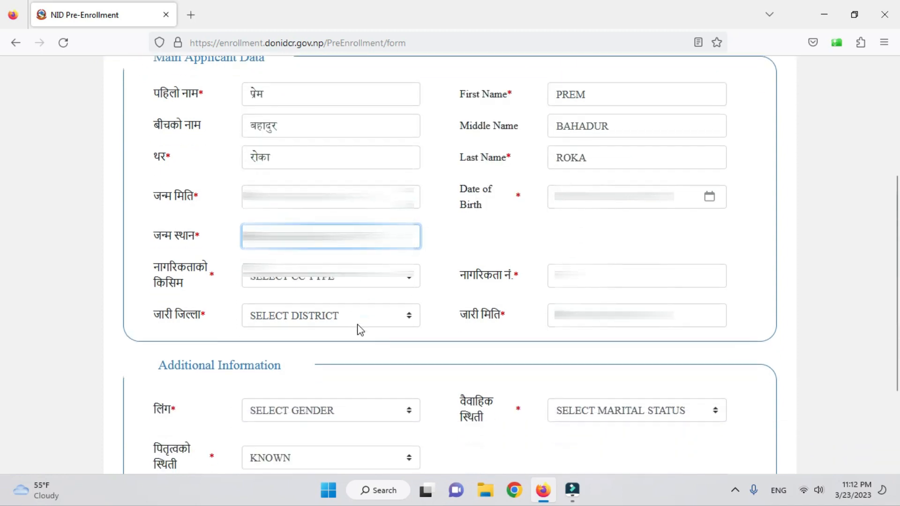
left_click(342, 278)
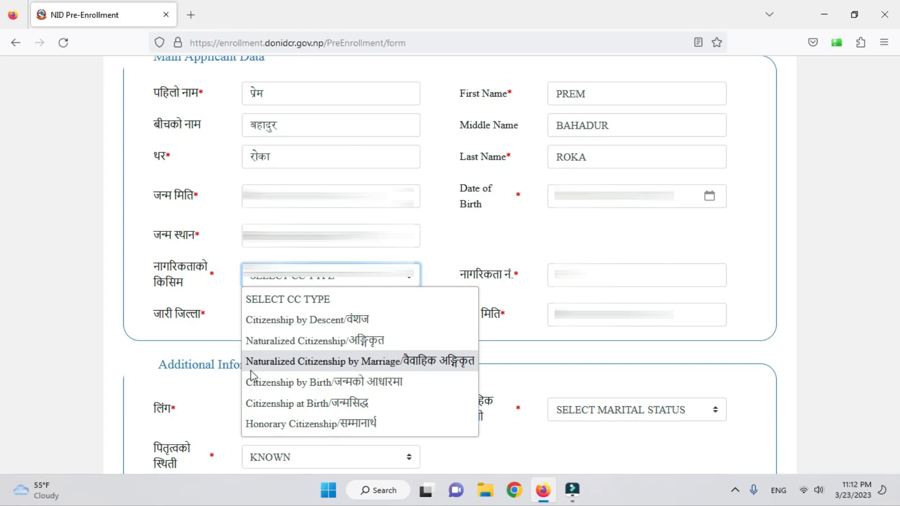
left_click(342, 324)
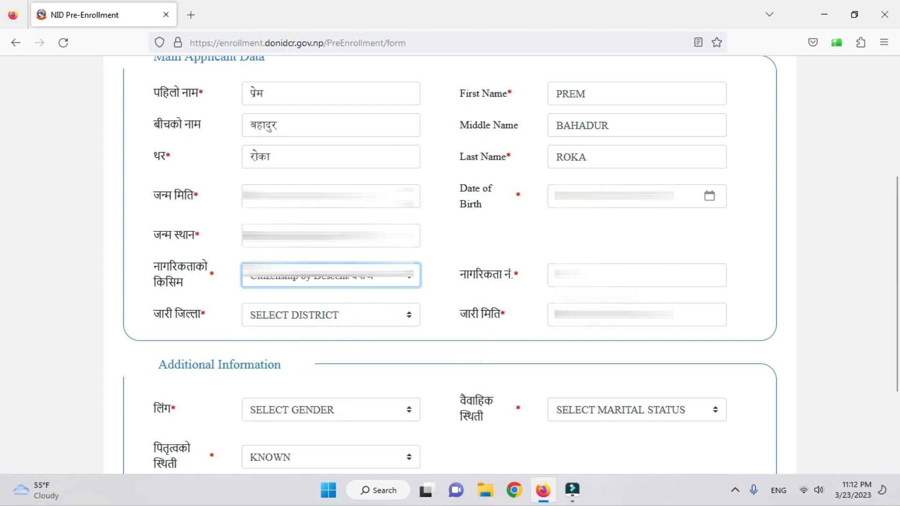
left_click(637, 275)
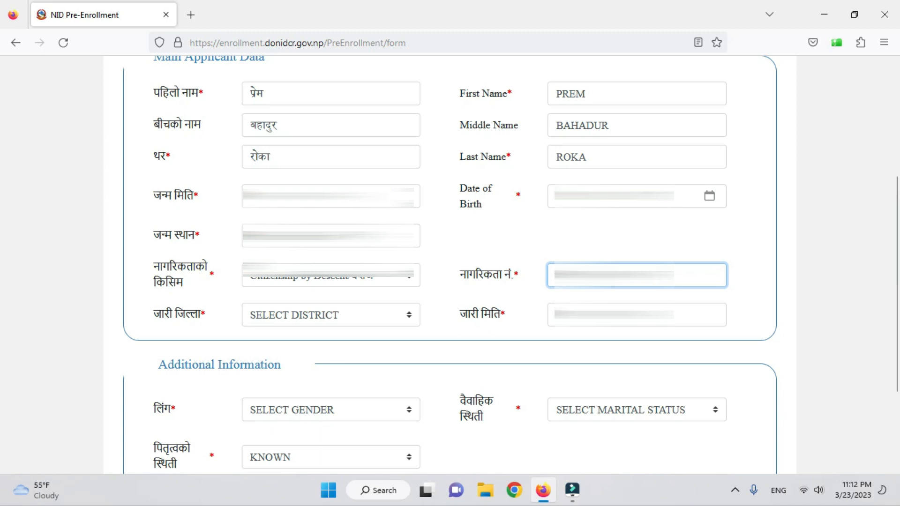
left_click(346, 323)
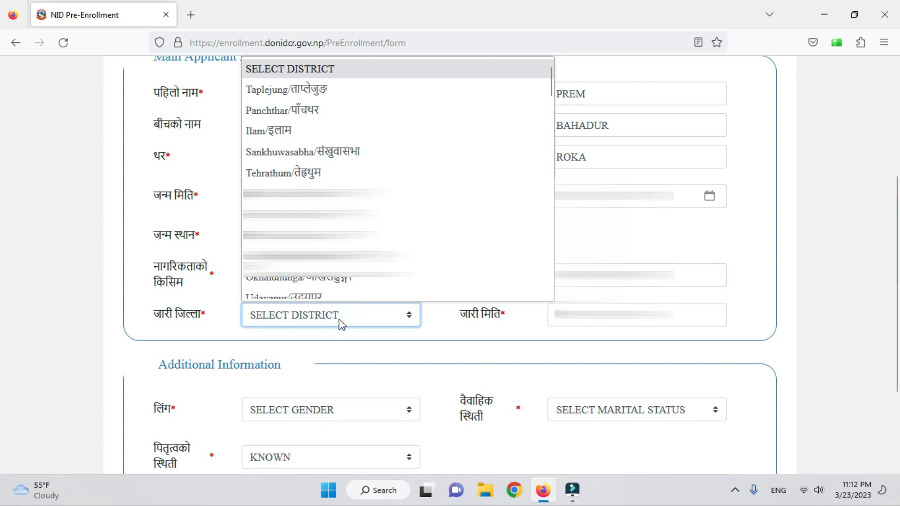
type("bara")
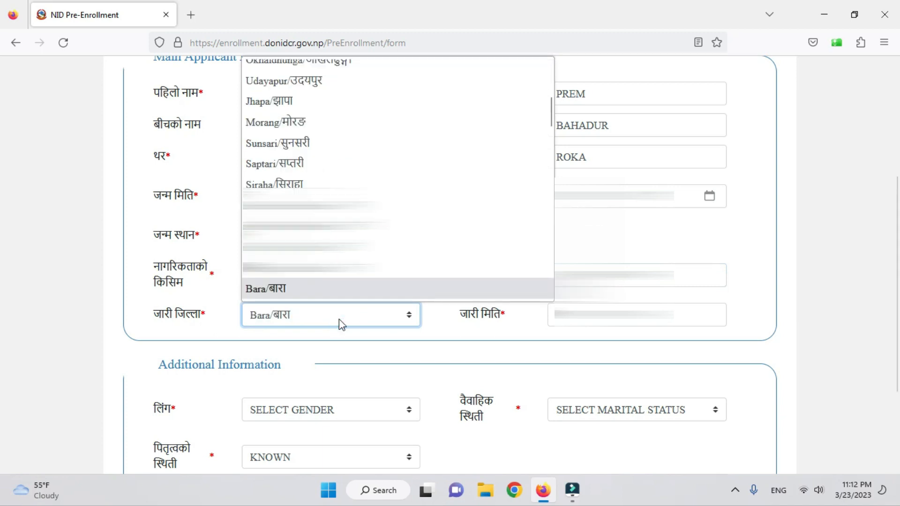
type("bag")
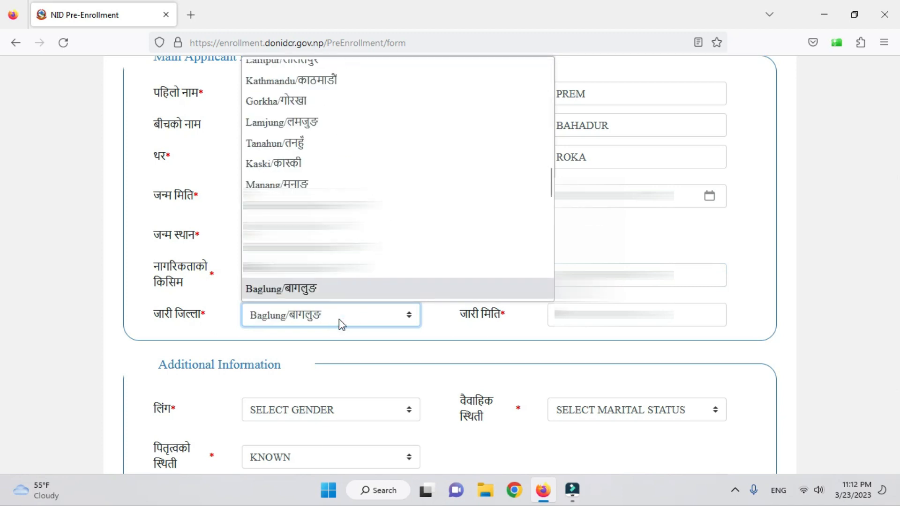
left_click(360, 287)
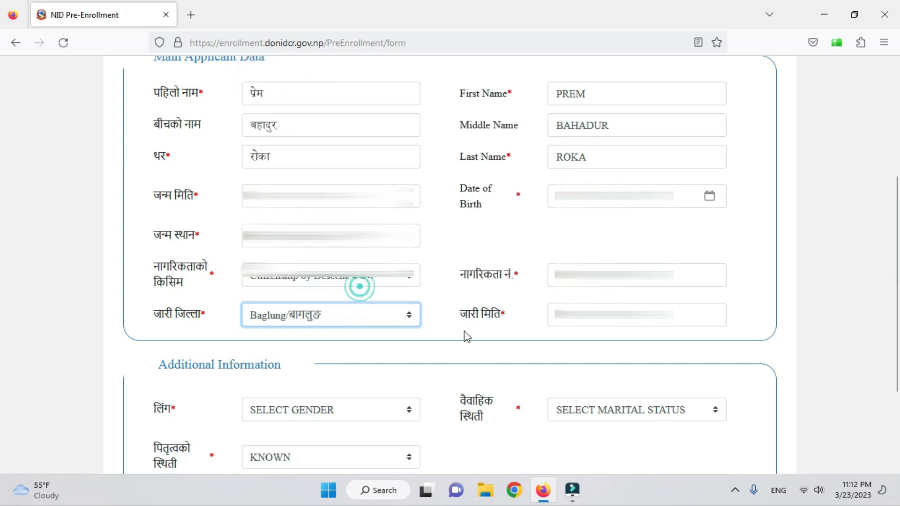
left_click(637, 314)
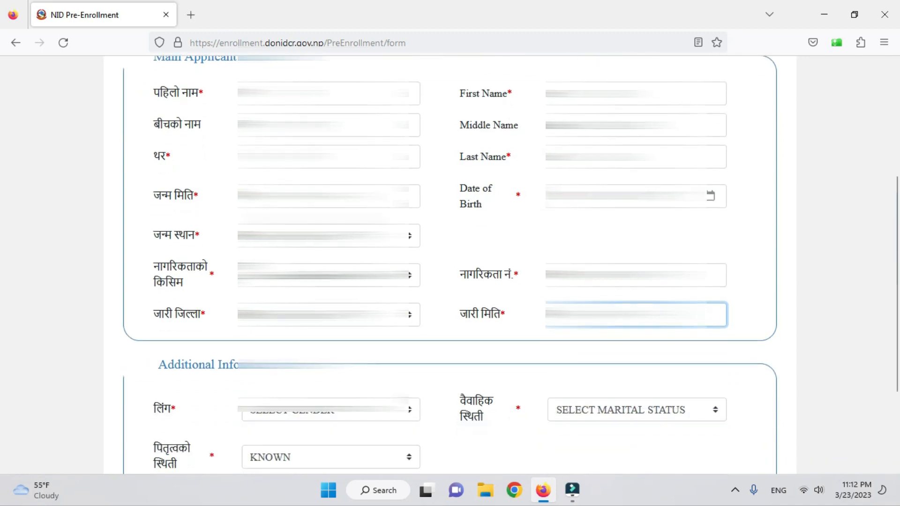
- Set gender to Male, marital status to Married, and father status to Known
scroll(450, 262, "down", 3)
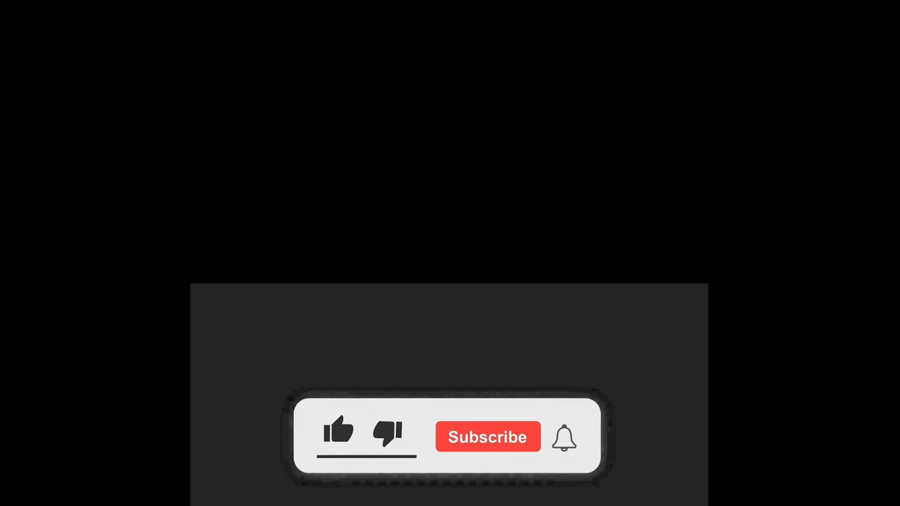
left_click(334, 276)
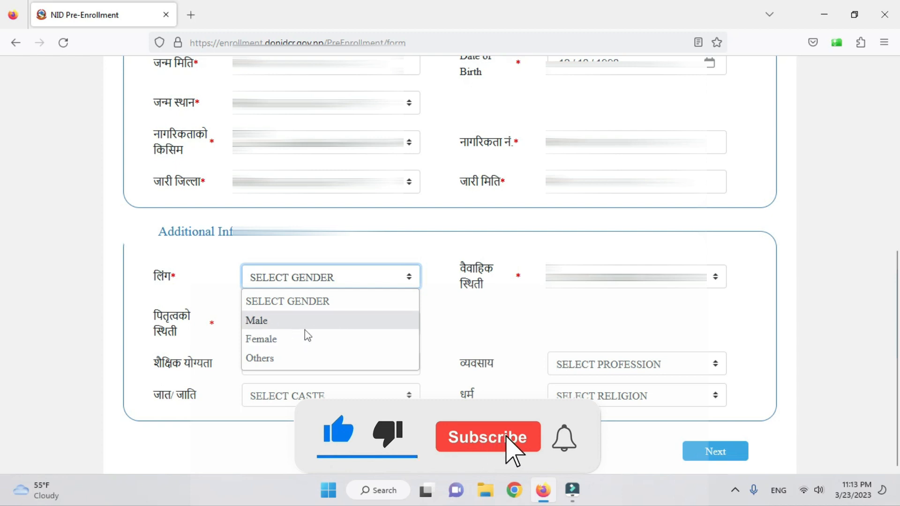
left_click(277, 321)
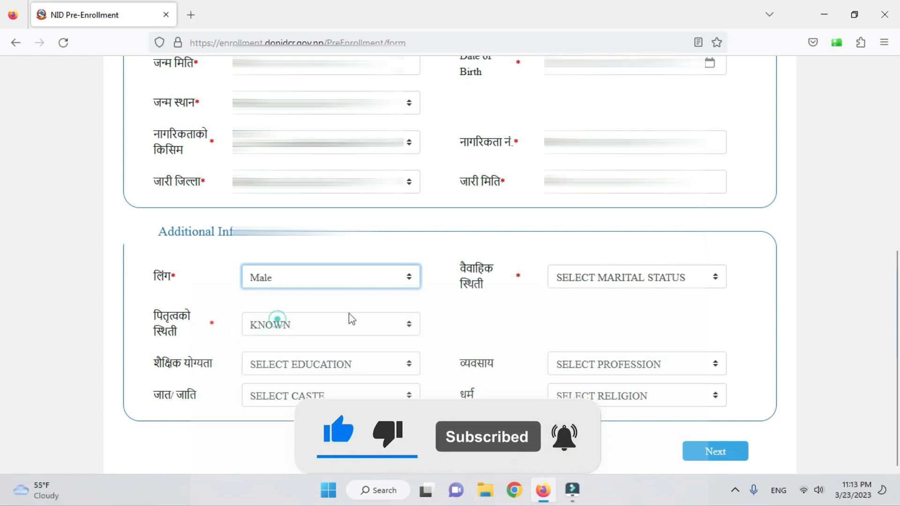
left_click(318, 285)
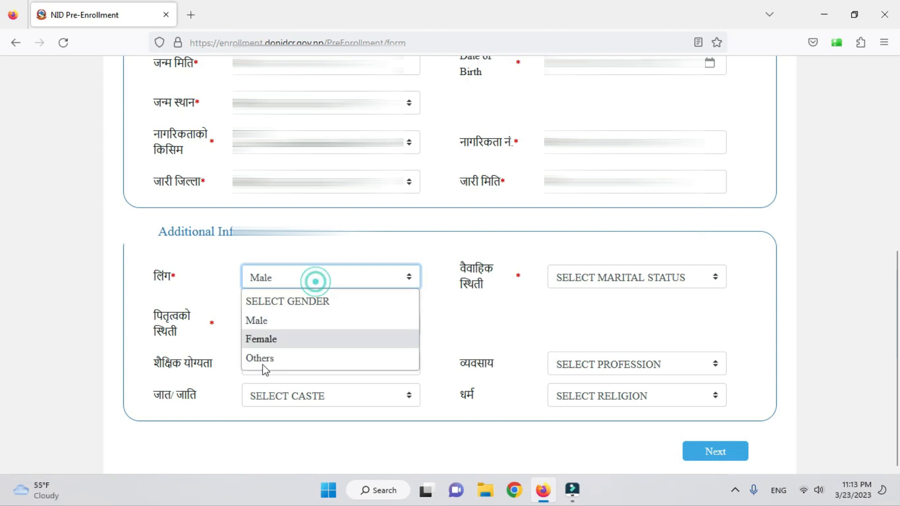
left_click(282, 322)
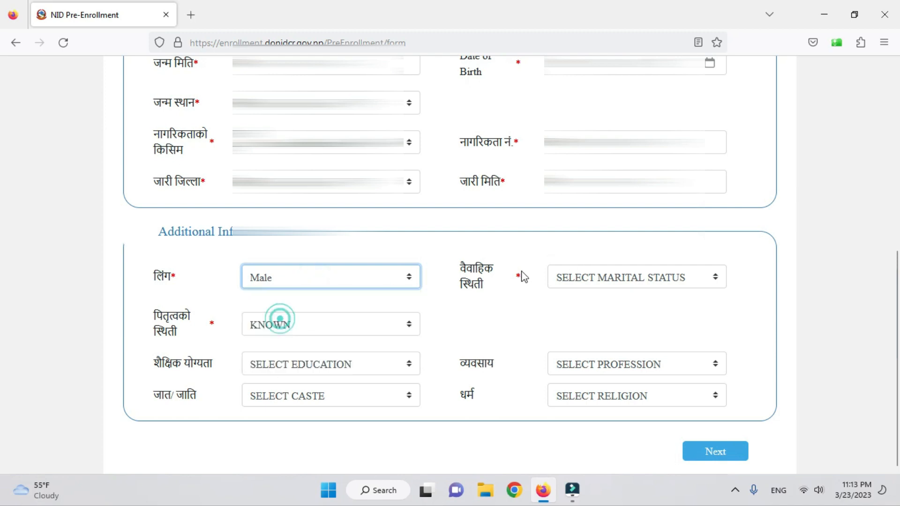
left_click(651, 280)
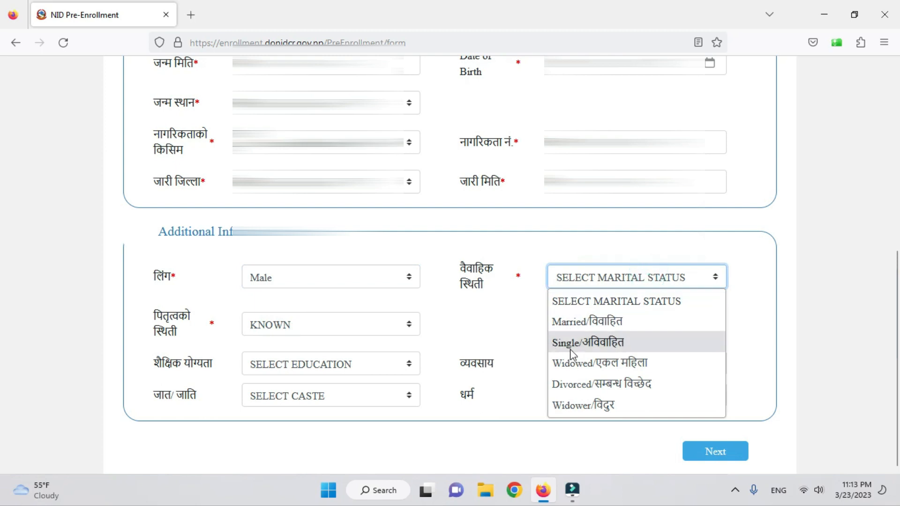
left_click(598, 321)
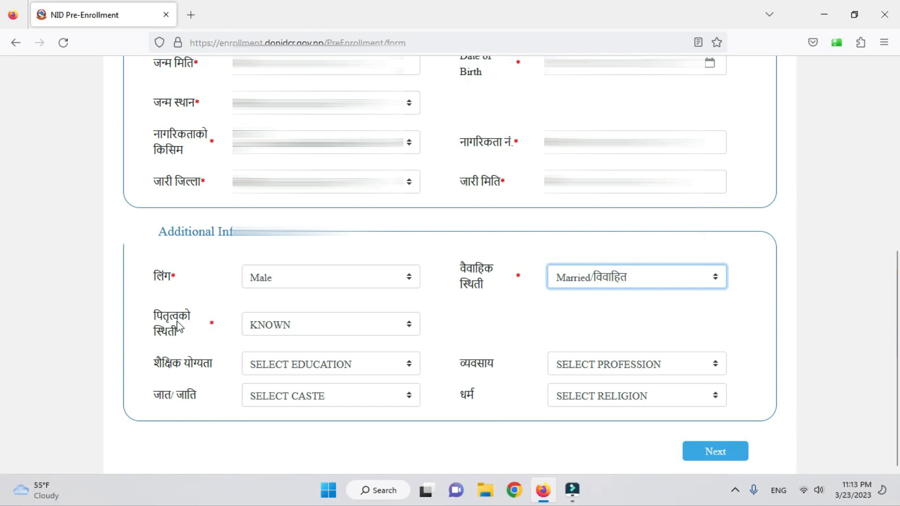
left_click(308, 325)
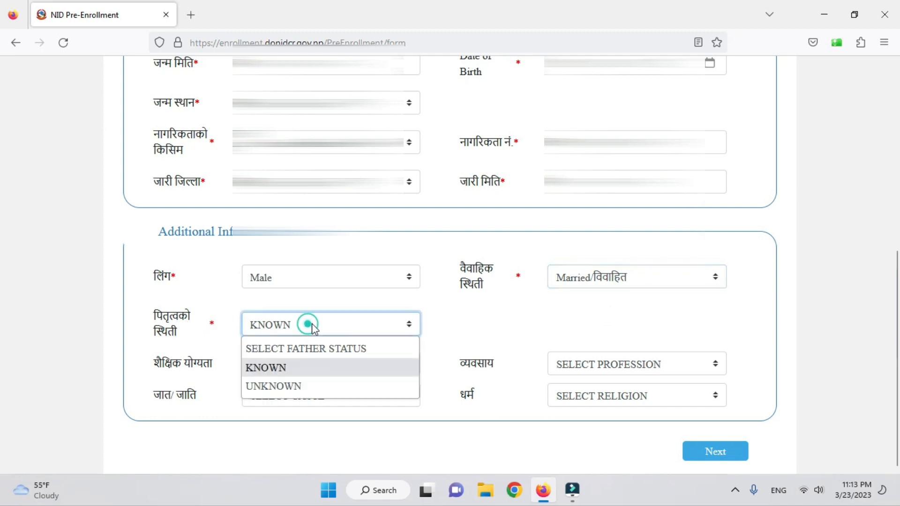
left_click(301, 368)
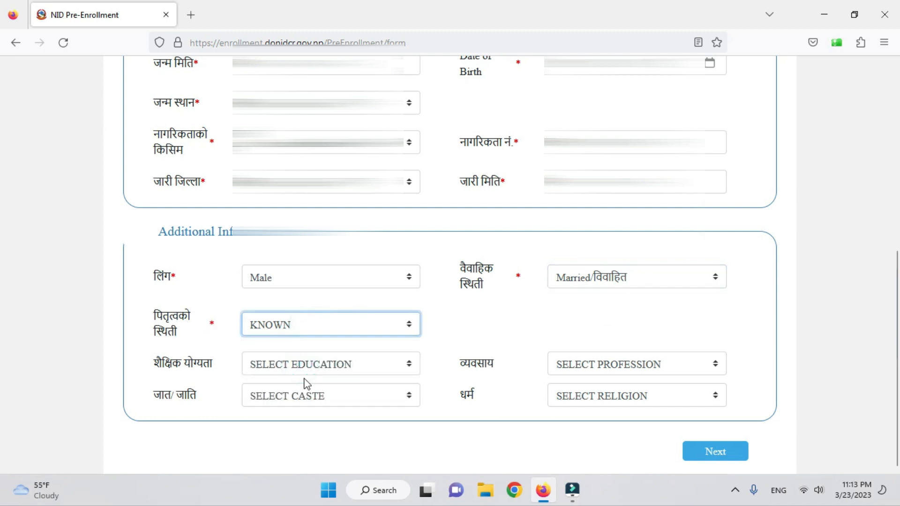
- Choose Master's Degree education, Student profession, Magar caste, and Bouddha religion
left_click(353, 364)
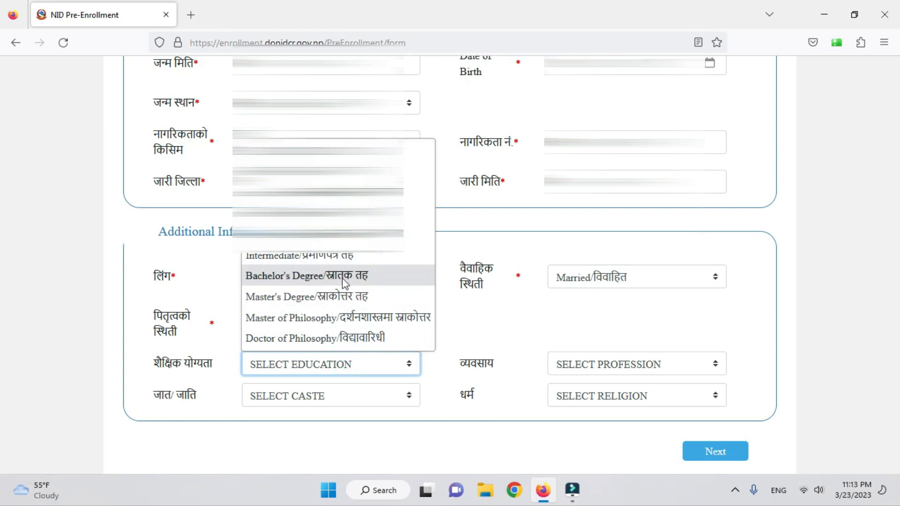
left_click(331, 295)
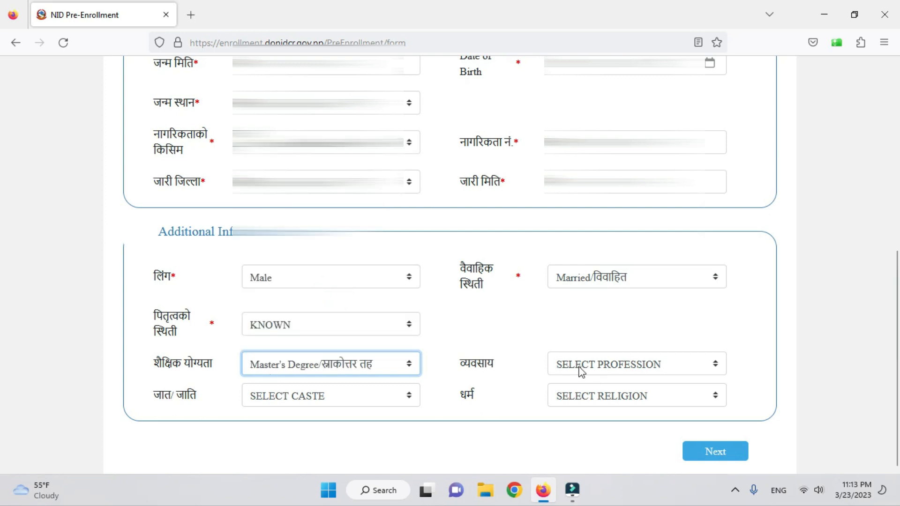
left_click(613, 369)
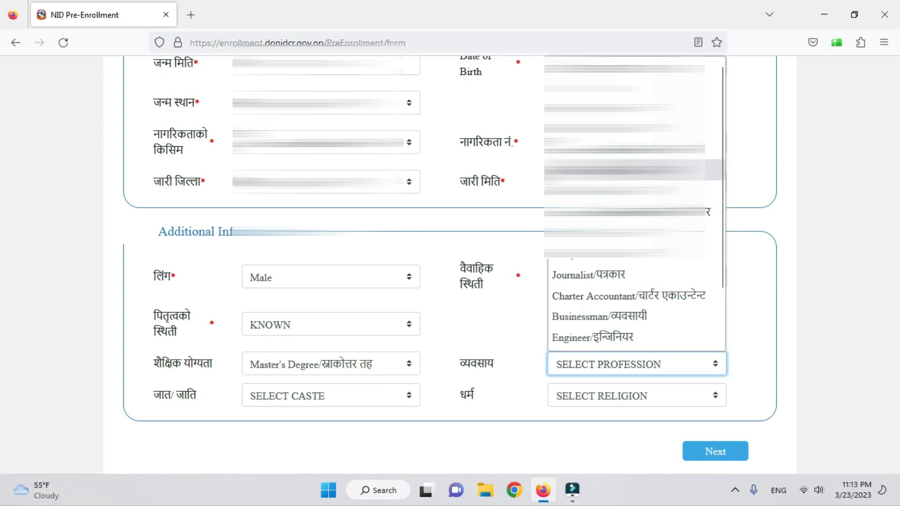
left_click(624, 190)
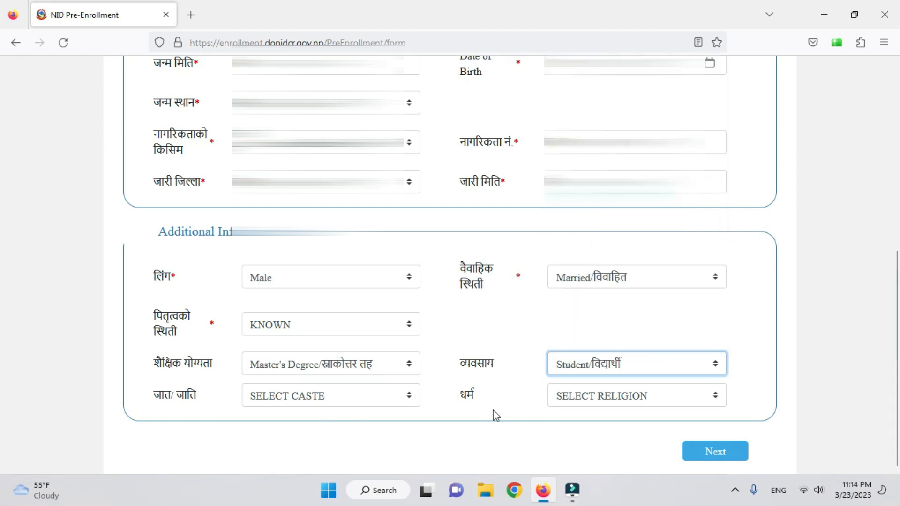
left_click(353, 397)
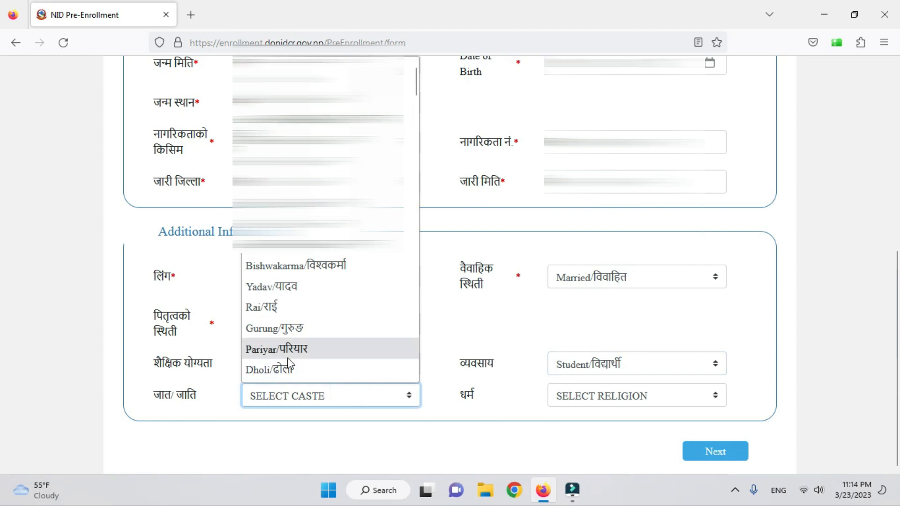
scroll(290, 358, "down", 5)
scroll(298, 357, "up", 5)
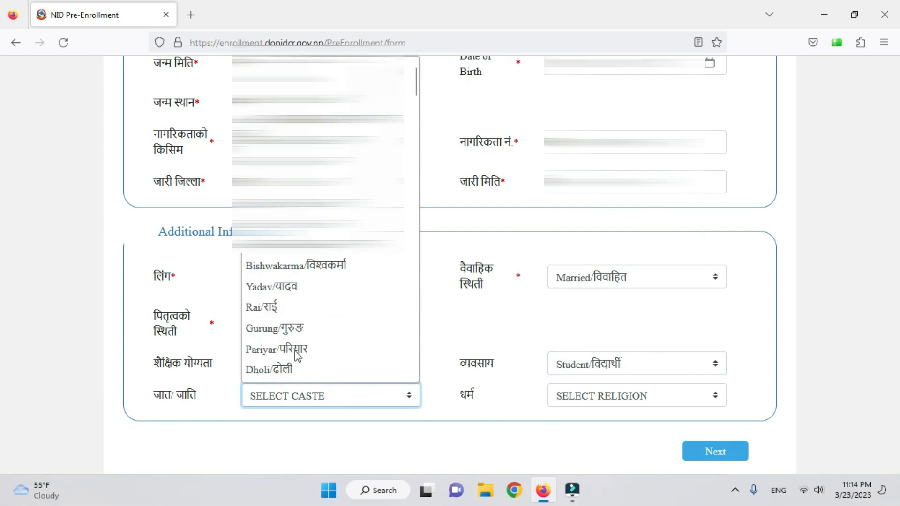
left_click(319, 169)
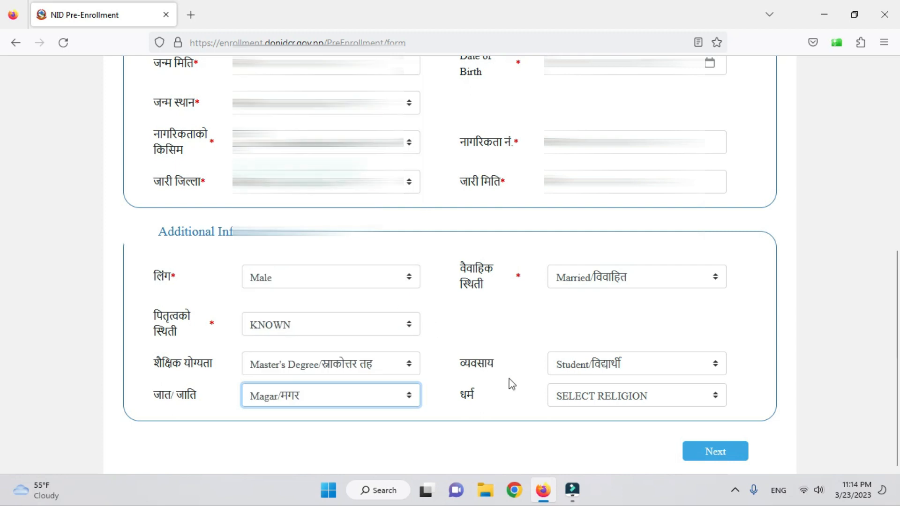
left_click(619, 394)
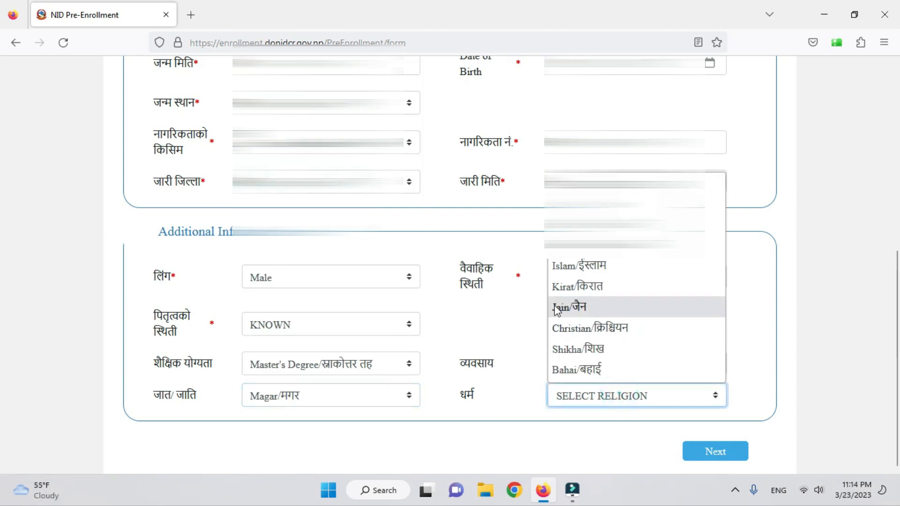
left_click(584, 245)
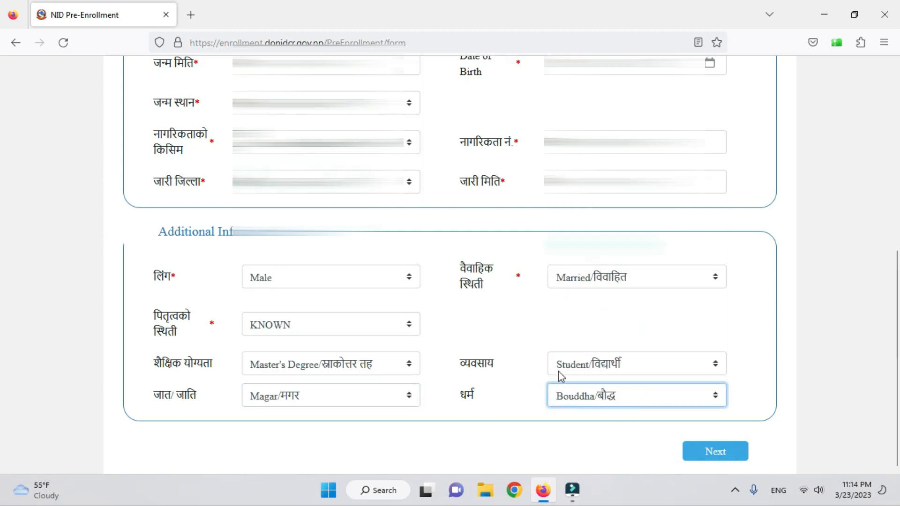
left_click(709, 455)
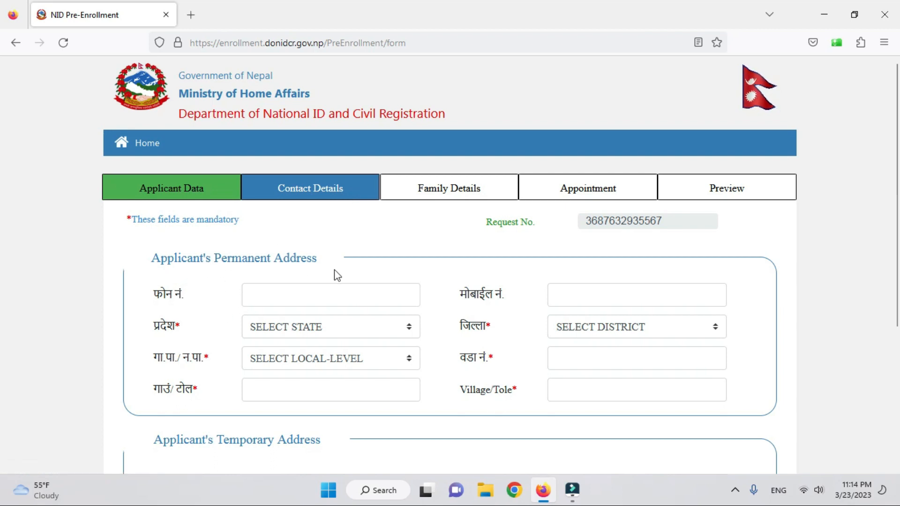
left_click(589, 292)
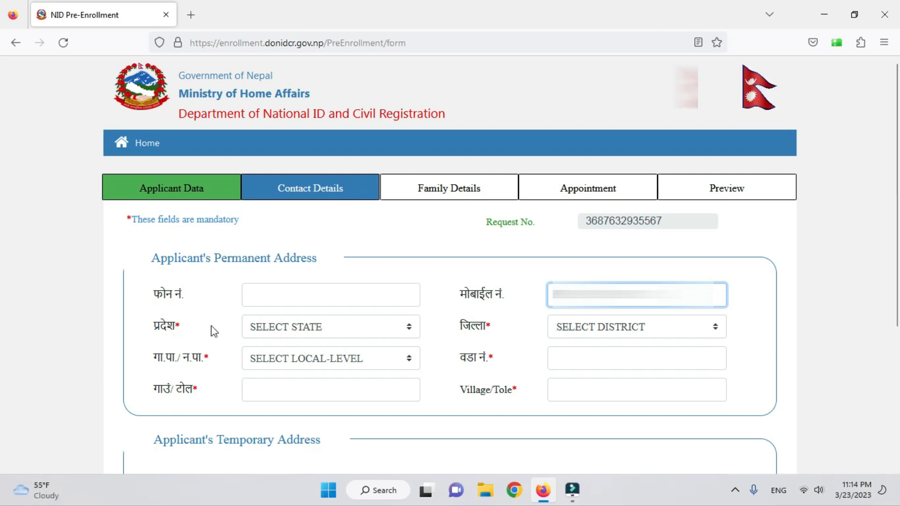
left_click(334, 333)
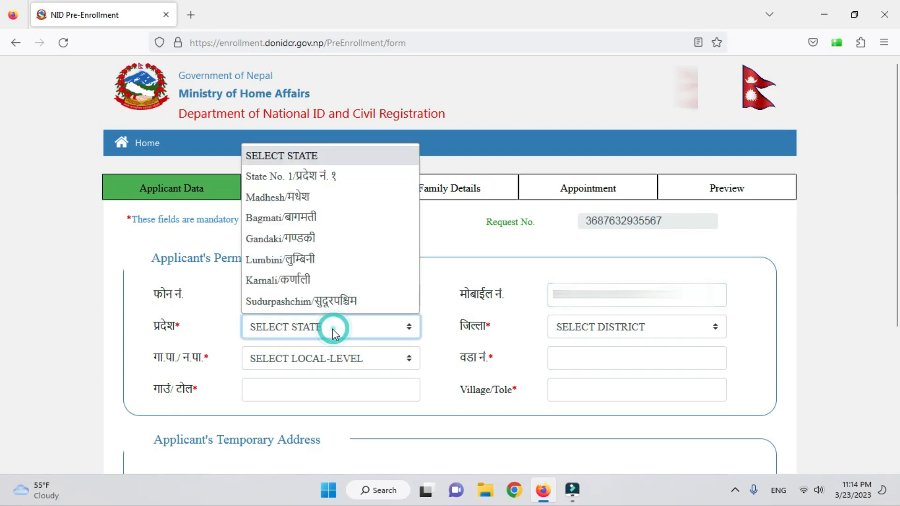
left_click(308, 239)
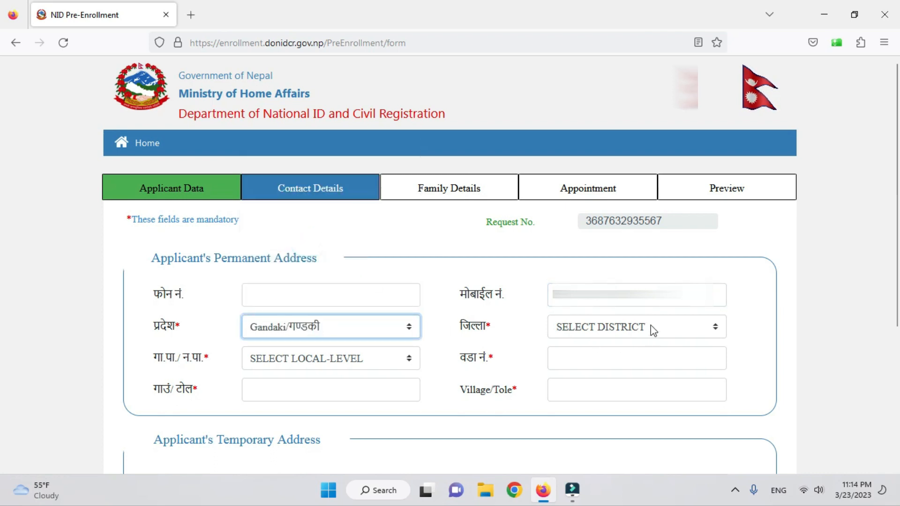
left_click(626, 329)
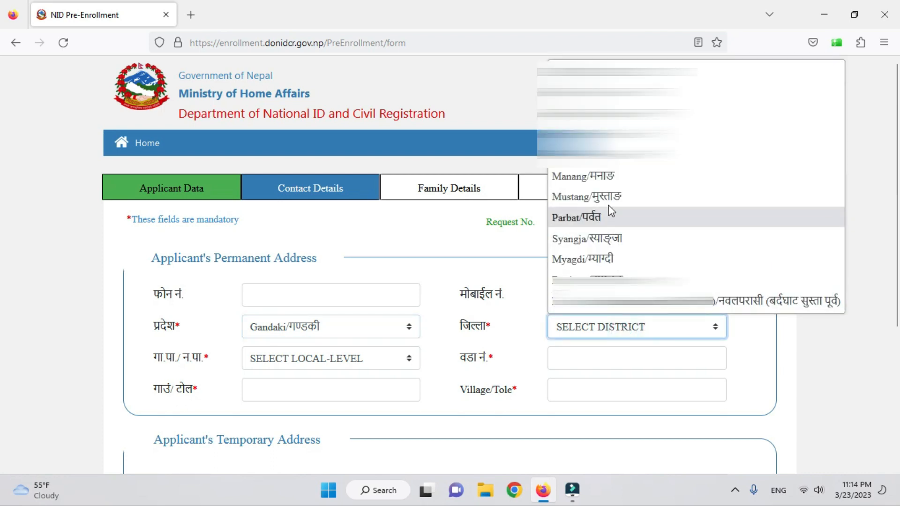
left_click(612, 279)
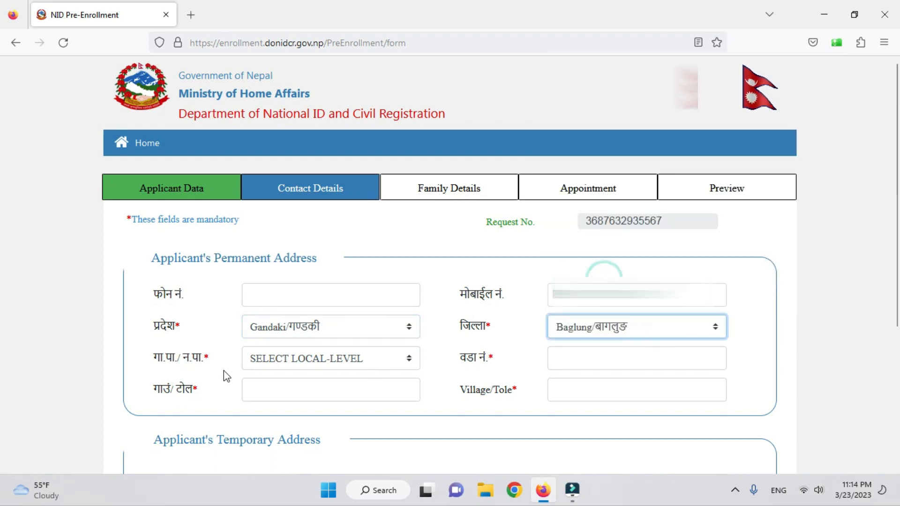
left_click(312, 360)
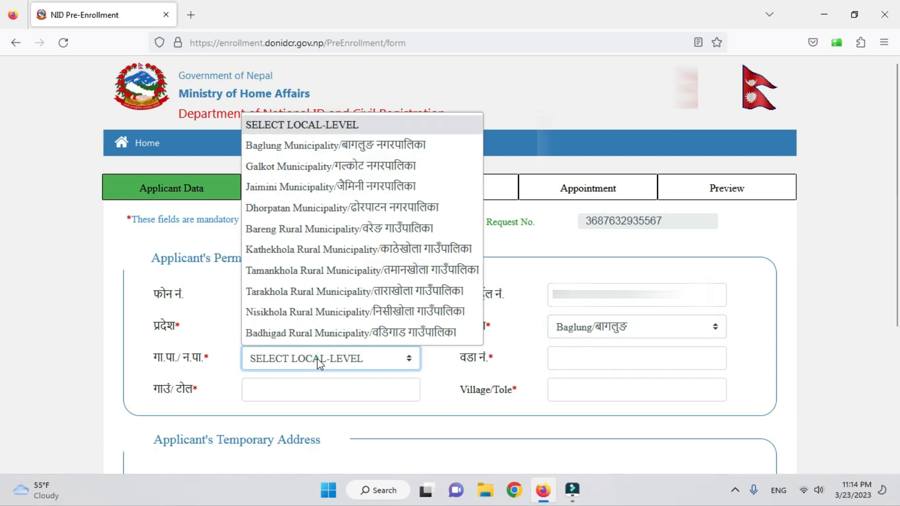
left_click(357, 291)
left_click(555, 360)
type("१")
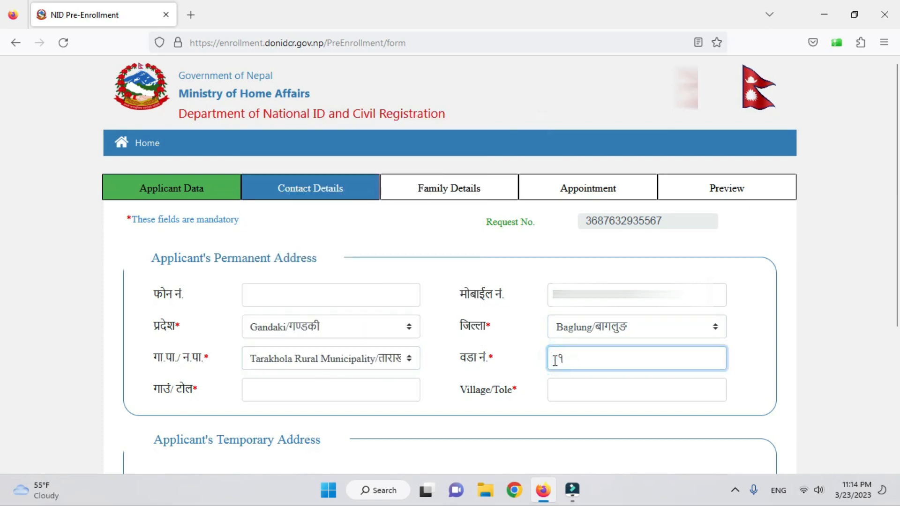
scroll(551, 361, "down", 2)
left_click(297, 316)
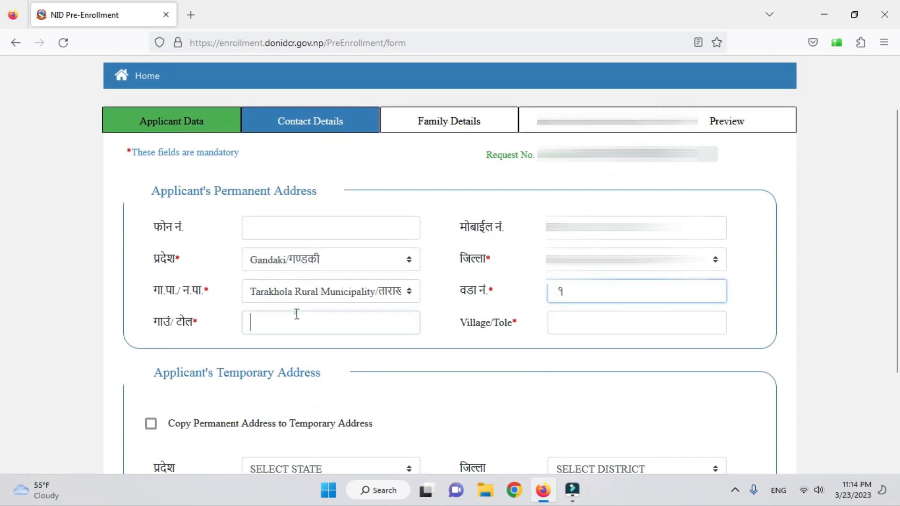
key("super+space")
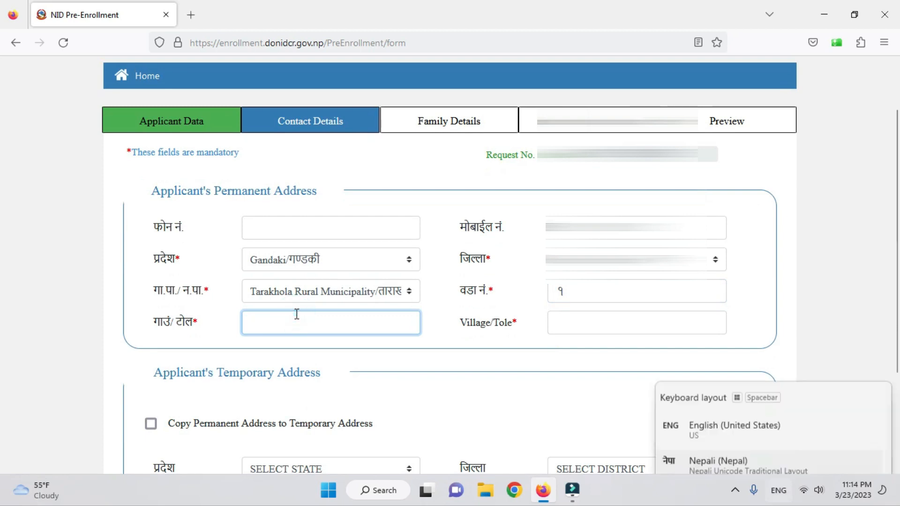
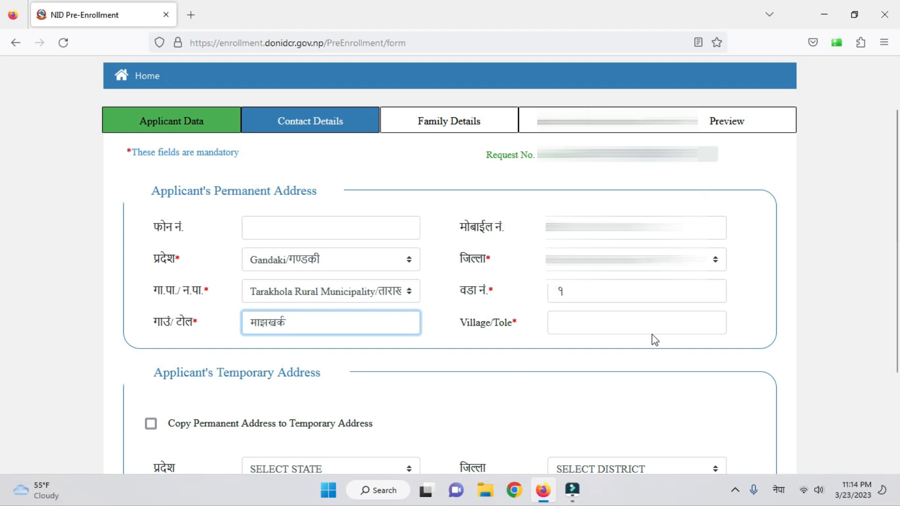
left_click(641, 321)
key("super+space")
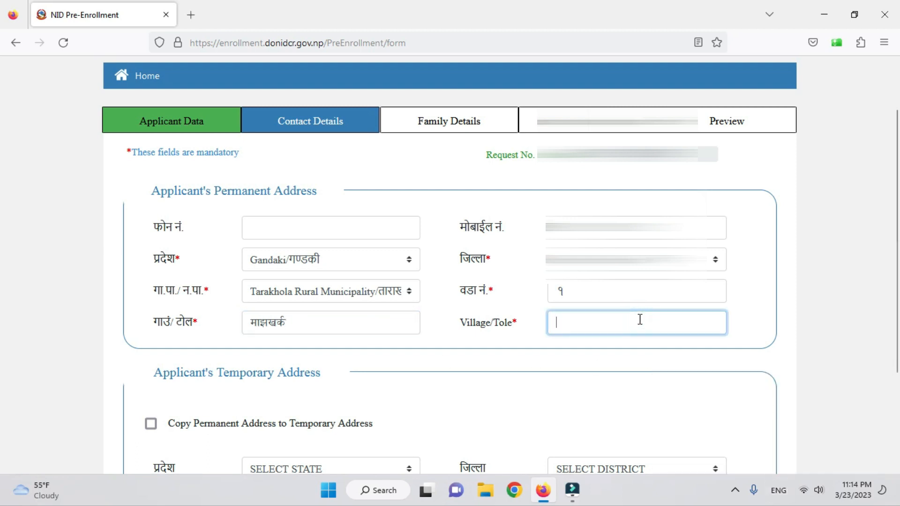
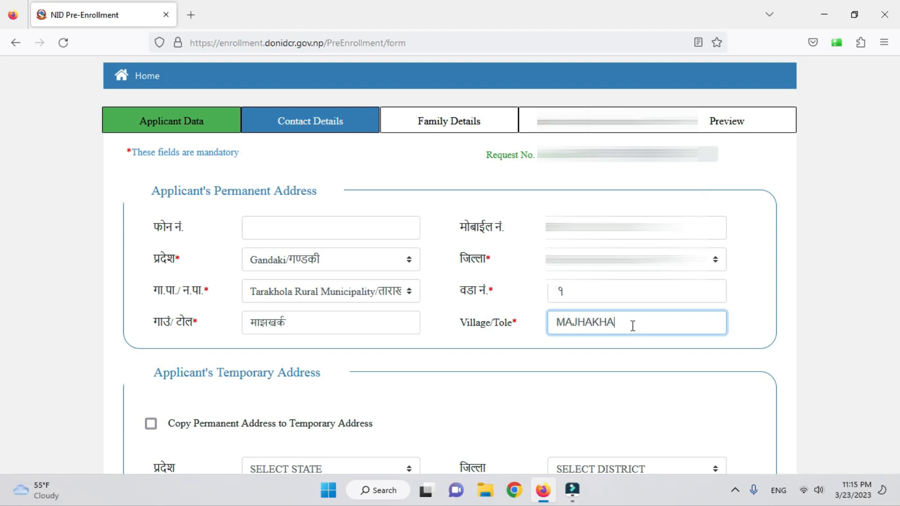
type("RA")
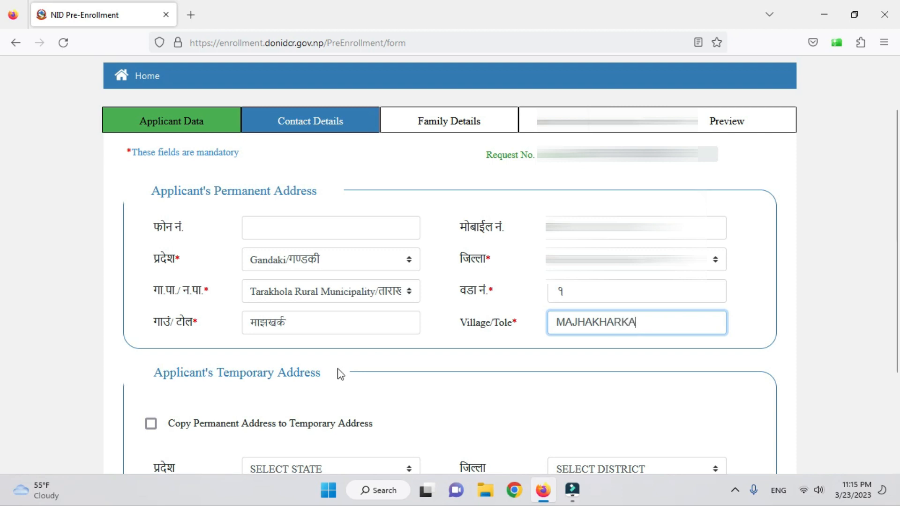
scroll(337, 369, "down", 3)
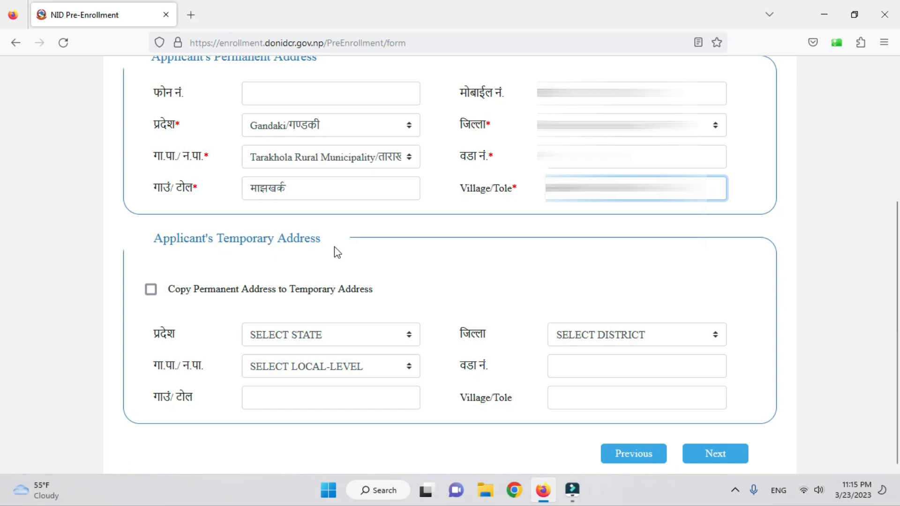
scroll(334, 247, "up", 2)
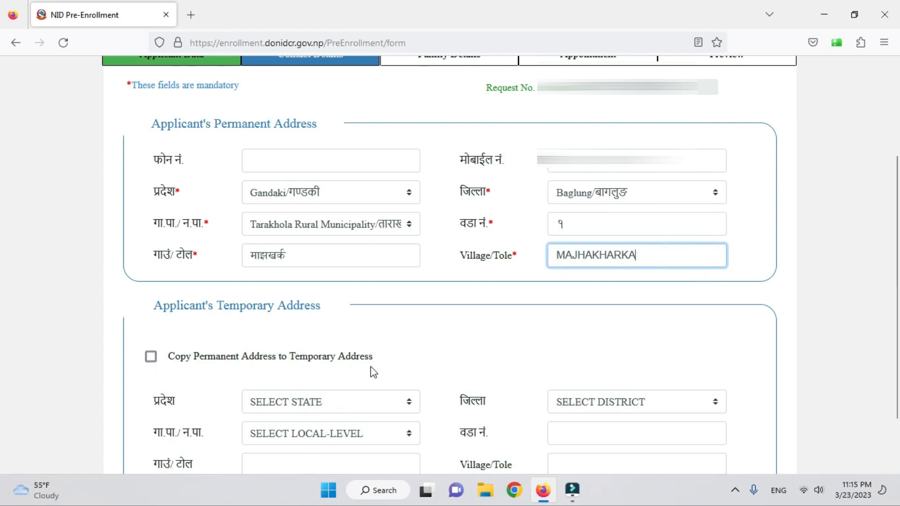
scroll(383, 371, "down", 2)
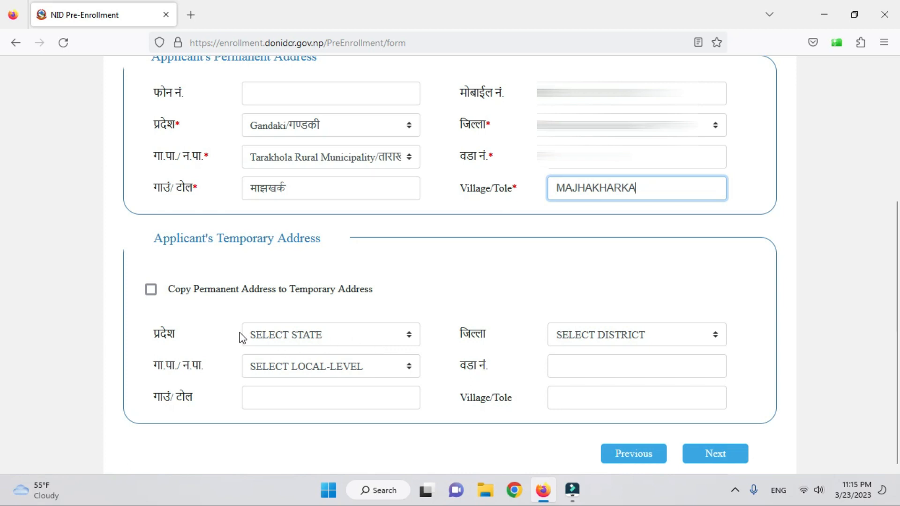
- Set the temporary address to Gandaki, Kaski, Pokhara Metropolitan City, ward ३
left_click(343, 337)
left_click(303, 249)
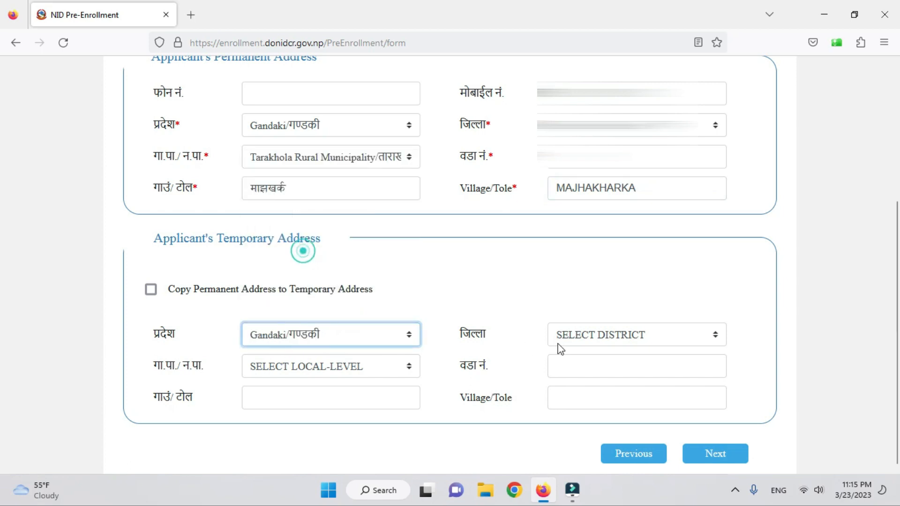
left_click(558, 344)
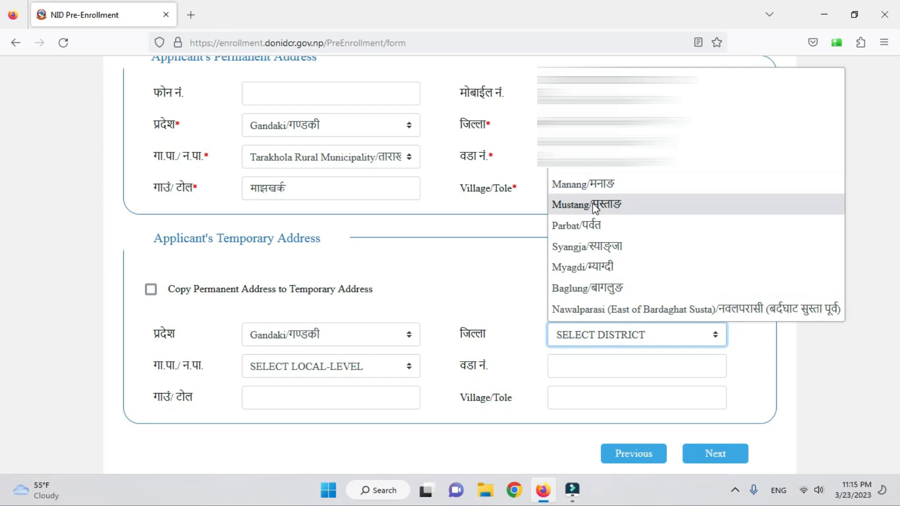
left_click(586, 169)
left_click(322, 367)
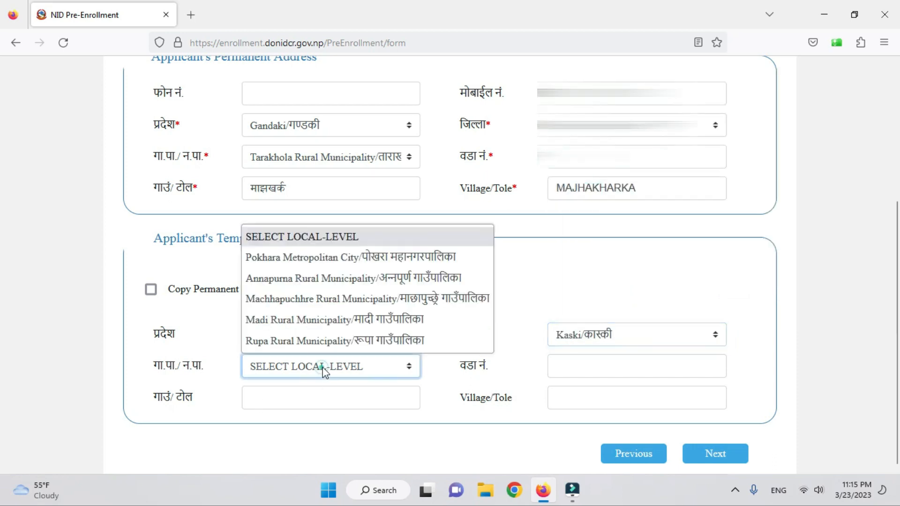
left_click(359, 258)
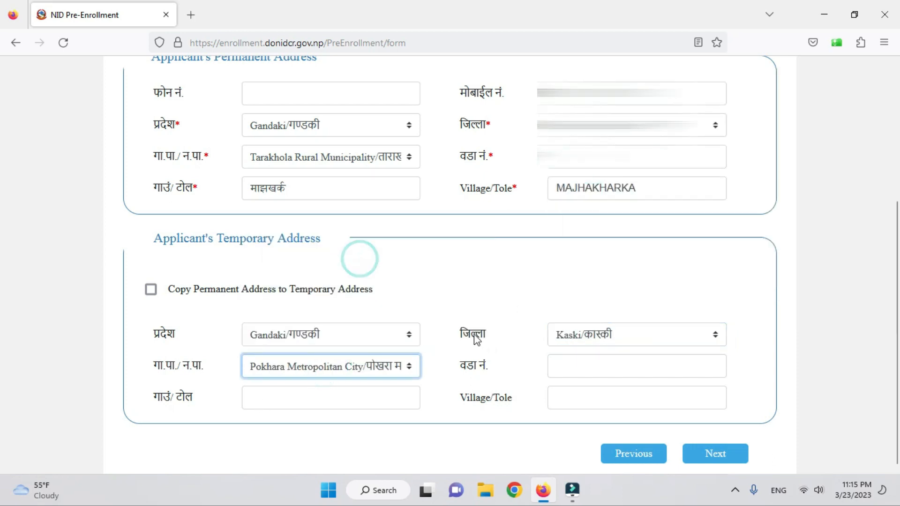
left_click(592, 366)
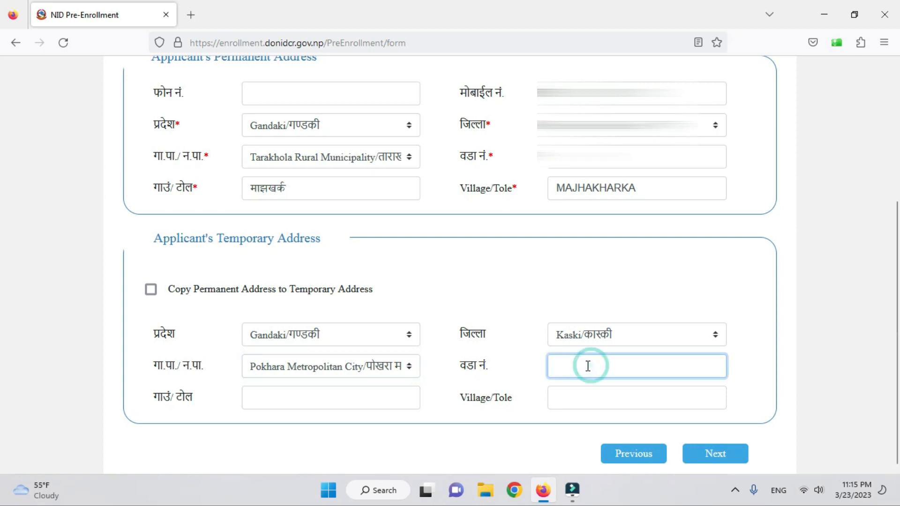
type("३")
- Enter the temporary village/tole नदिपुर / NADIPUR and continue to Family Details
left_click(270, 397)
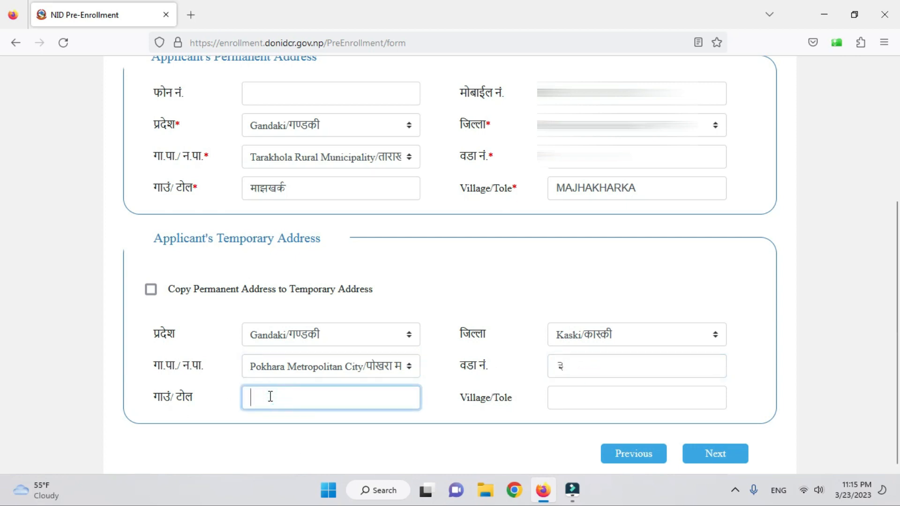
key("super+space")
type("नदि")
left_click(608, 397)
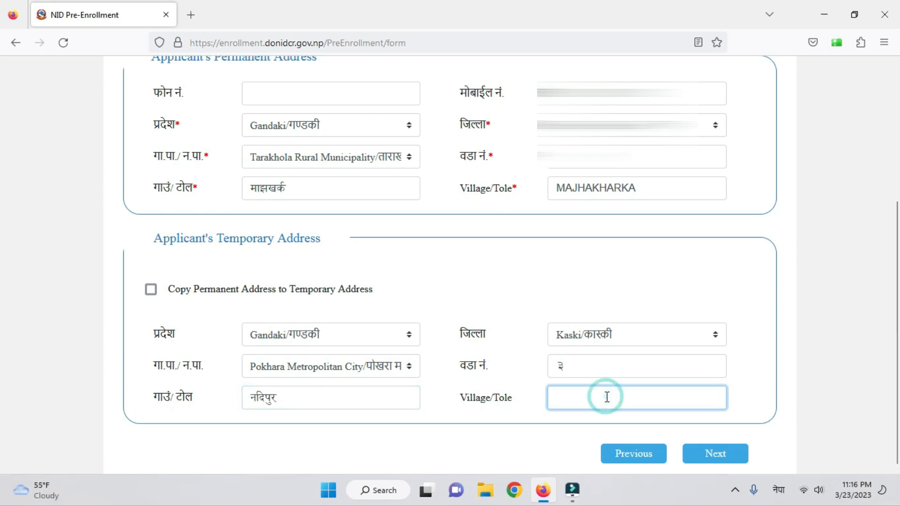
key("super+space")
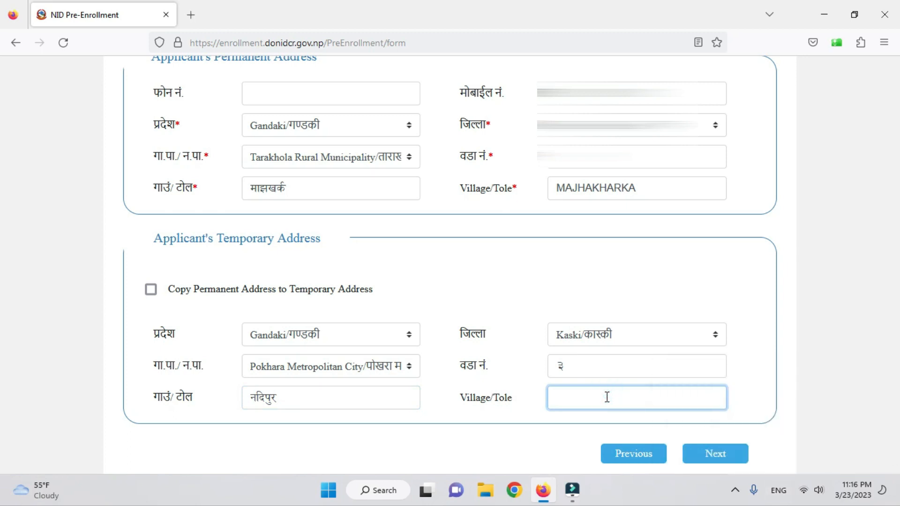
scroll(784, 311, "up", 5)
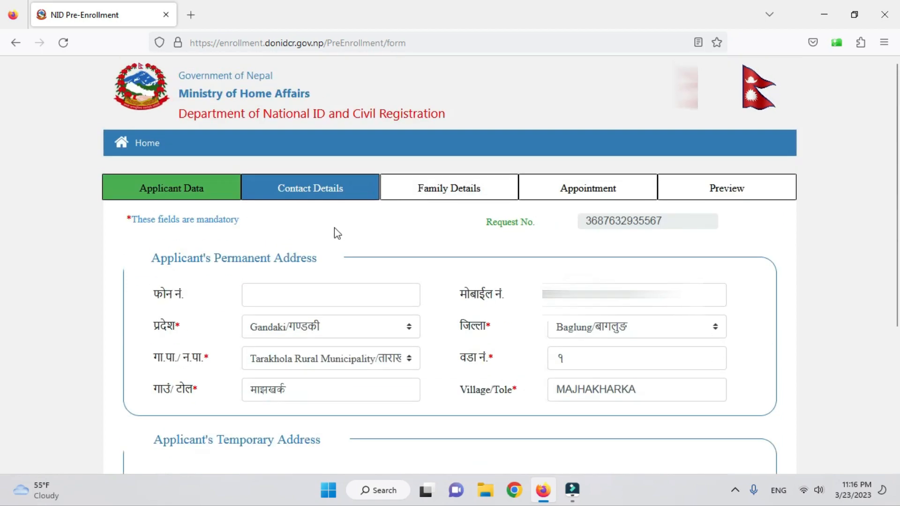
scroll(567, 263, "down", 5)
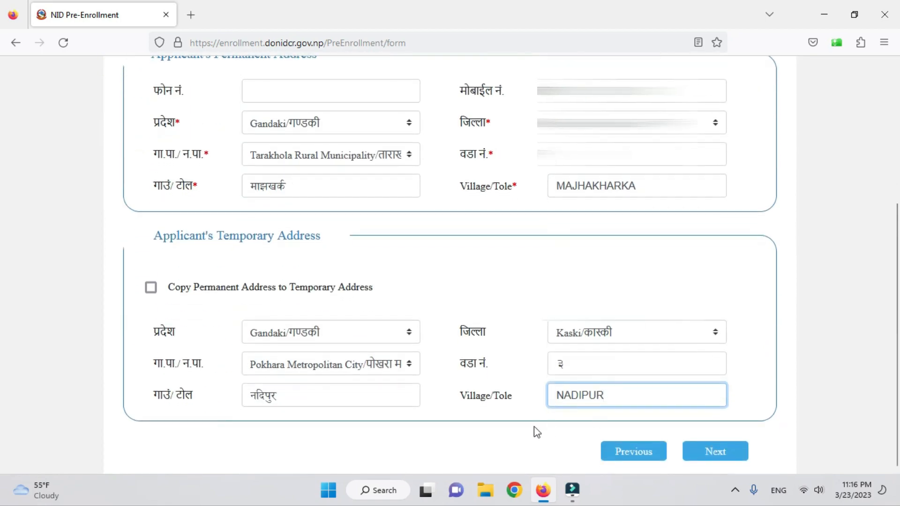
left_click(724, 457)
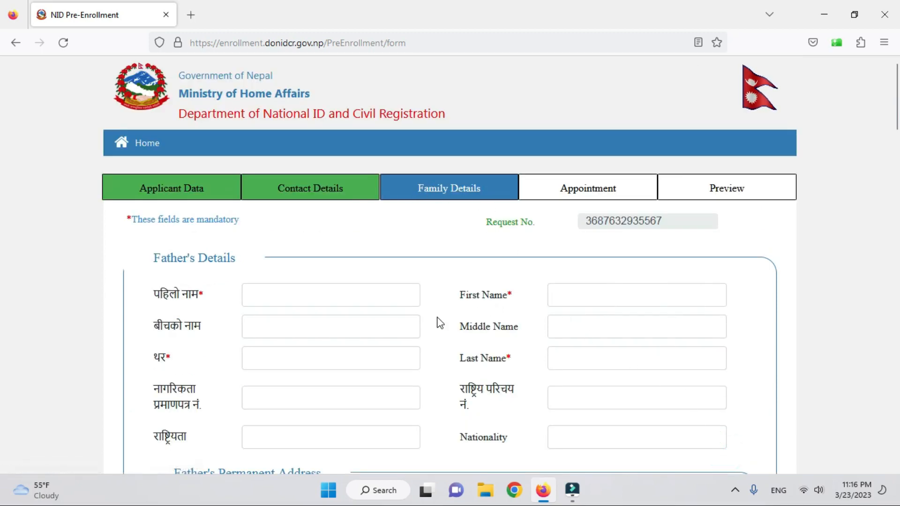
- Enter the father's first name in Nepali and English
scroll(439, 323, "down", 2)
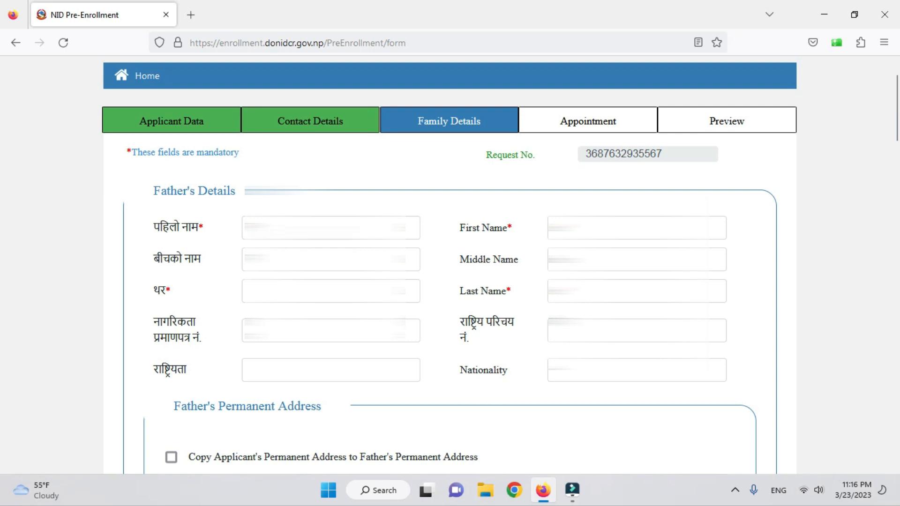
left_click(331, 228)
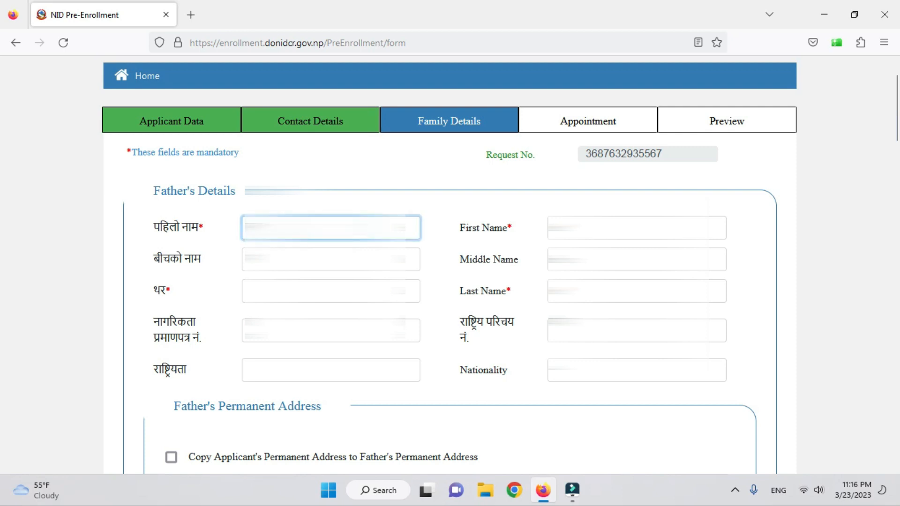
key("alt+shift")
key("Tab")
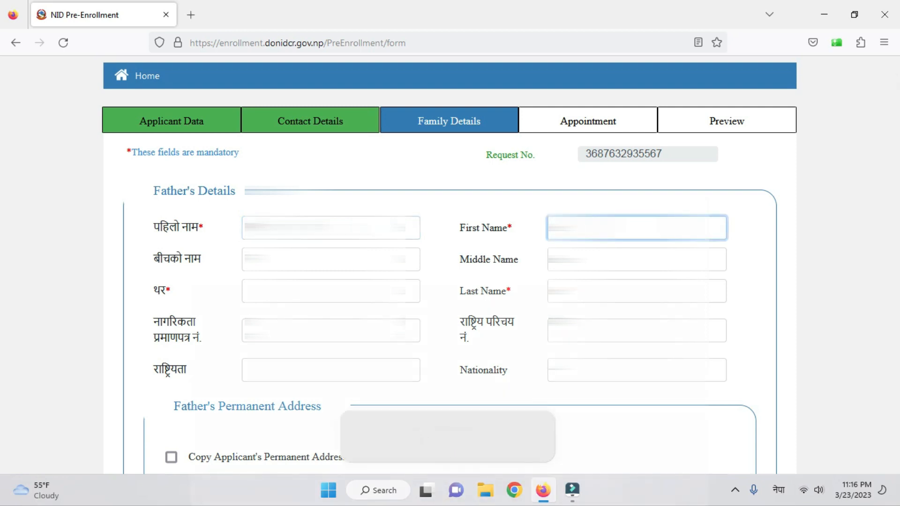
key("super+space")
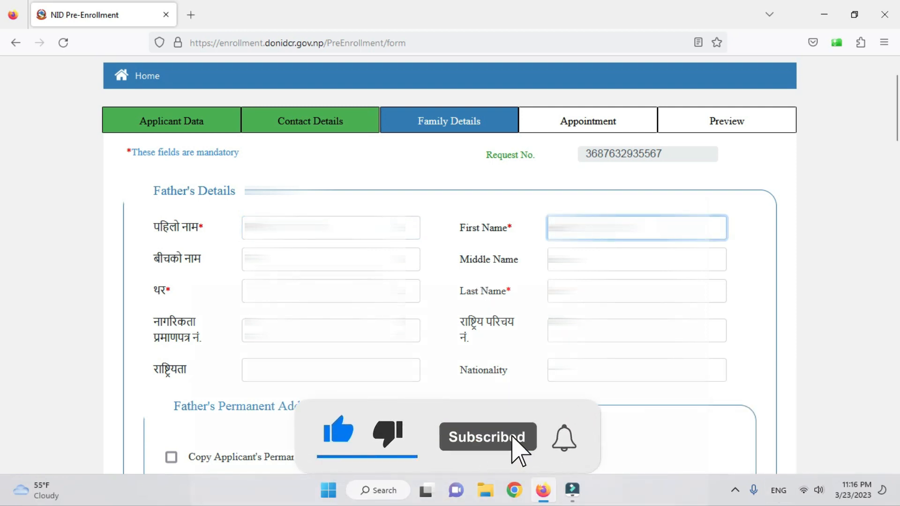
key("Tab")
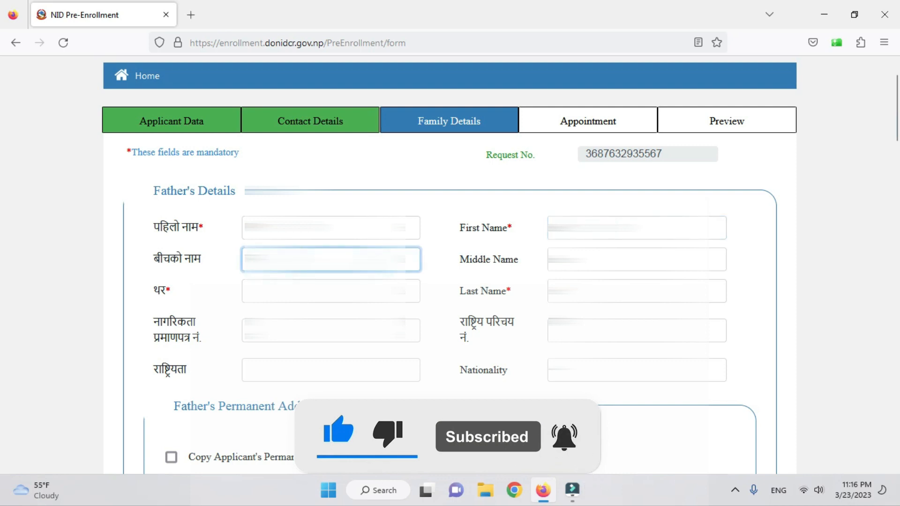
key("super+space")
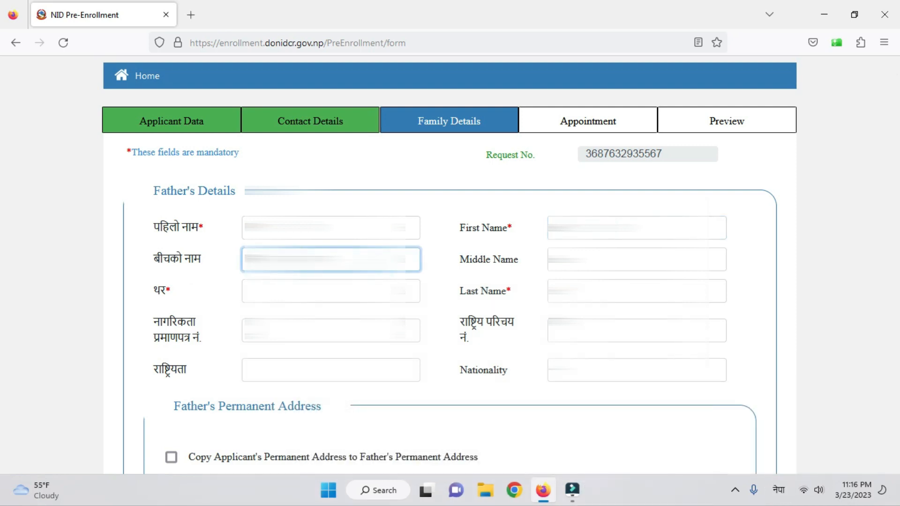
- Enter the father's middle name and surname in Nepali and English
left_click(637, 260)
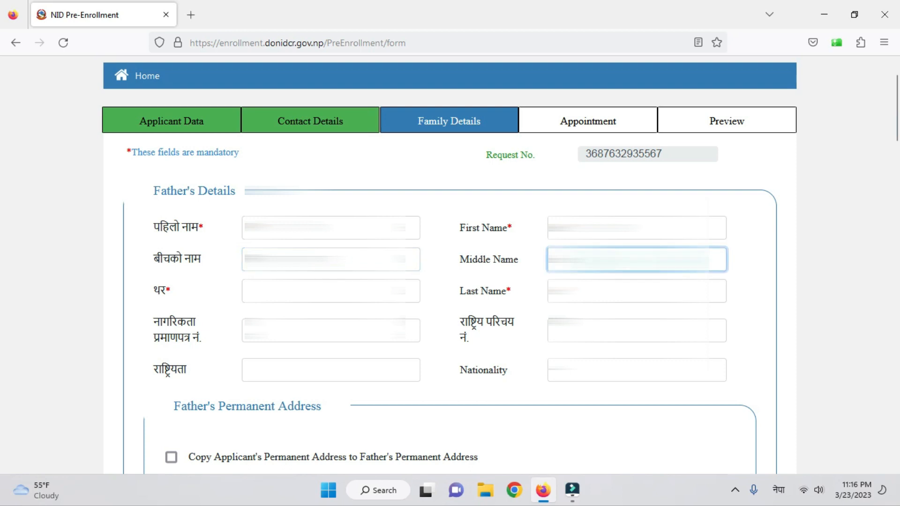
key("super+space")
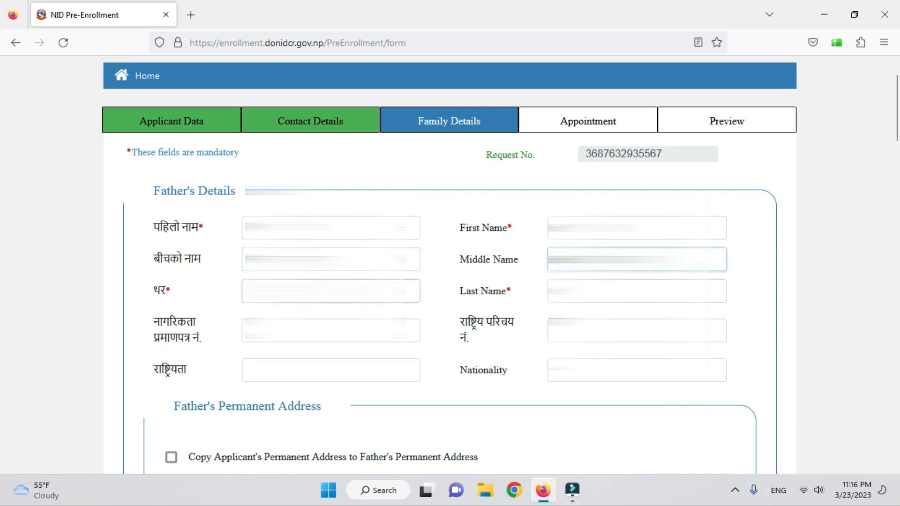
left_click(331, 291)
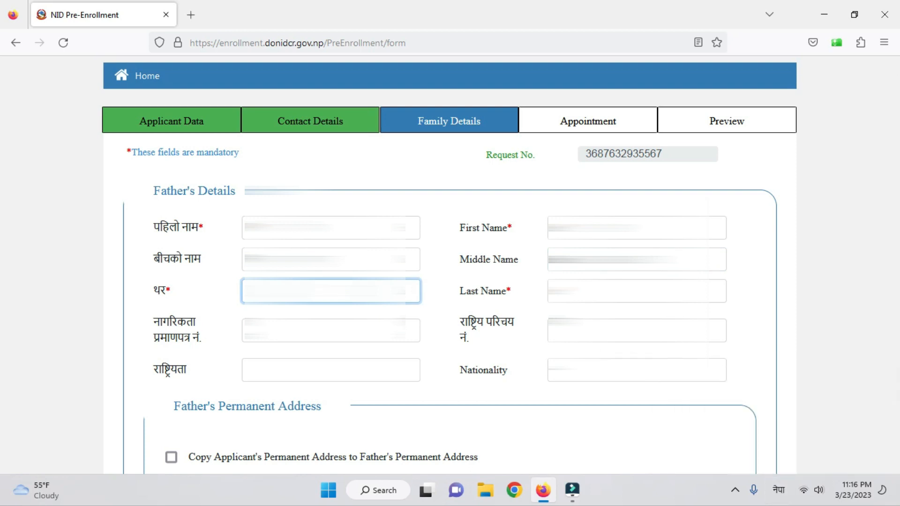
left_click(637, 292)
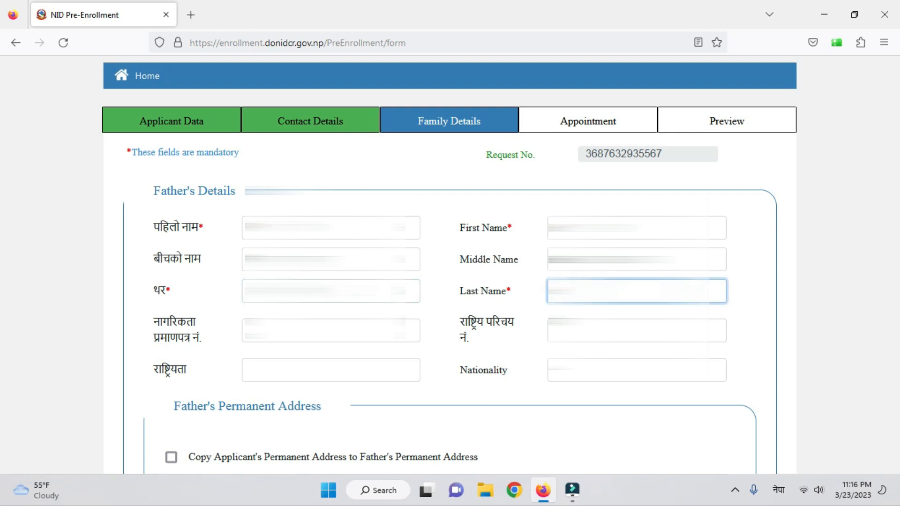
key("alt+shift")
type("a")
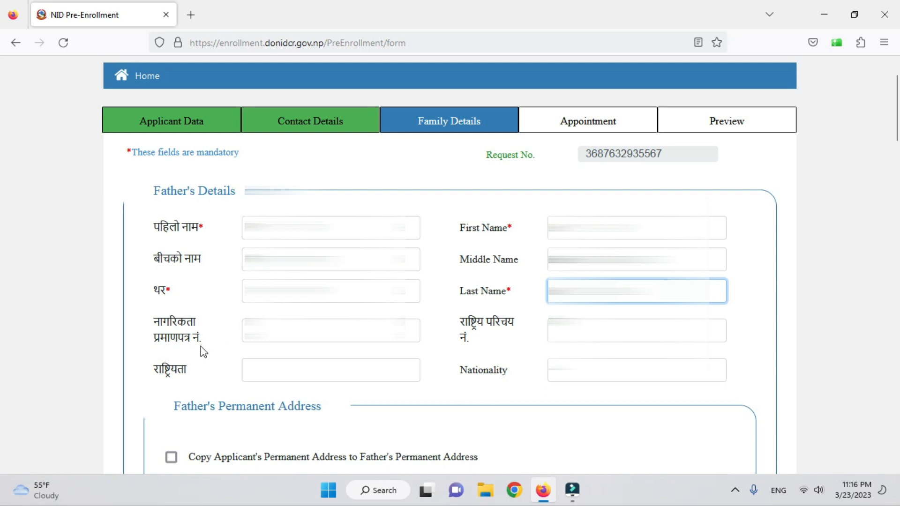
left_click(265, 342)
- Set the father's permanent address to Gandaki, Baglung, Tarakhola Rural Municipality
scroll(509, 319, "down", 2)
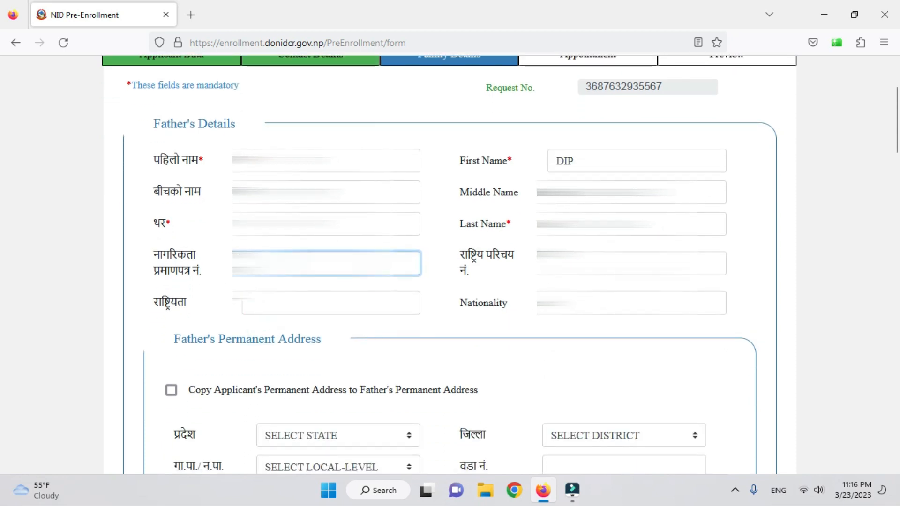
scroll(457, 391, "down", 4)
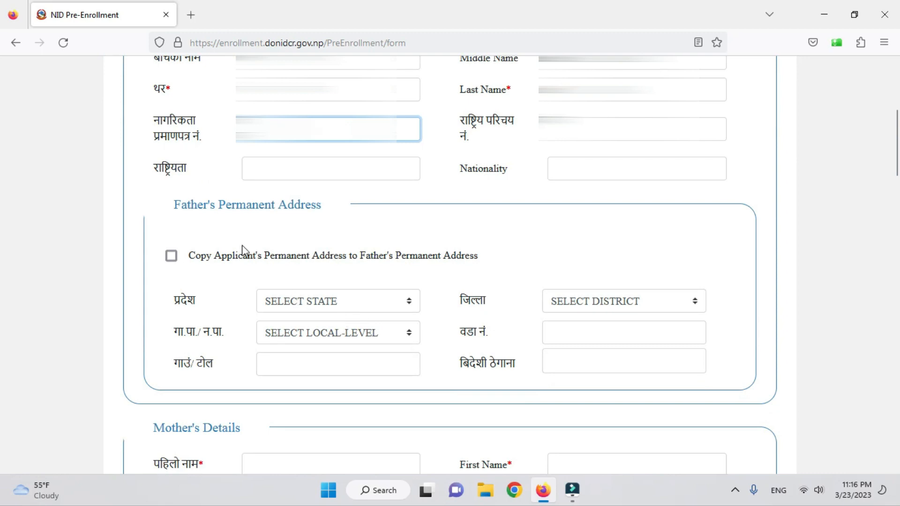
left_click(353, 306)
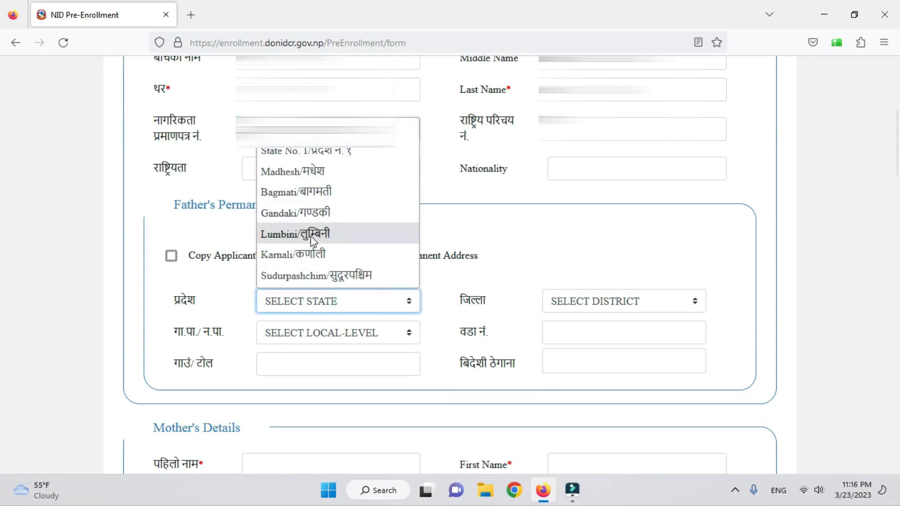
left_click(318, 214)
left_click(578, 301)
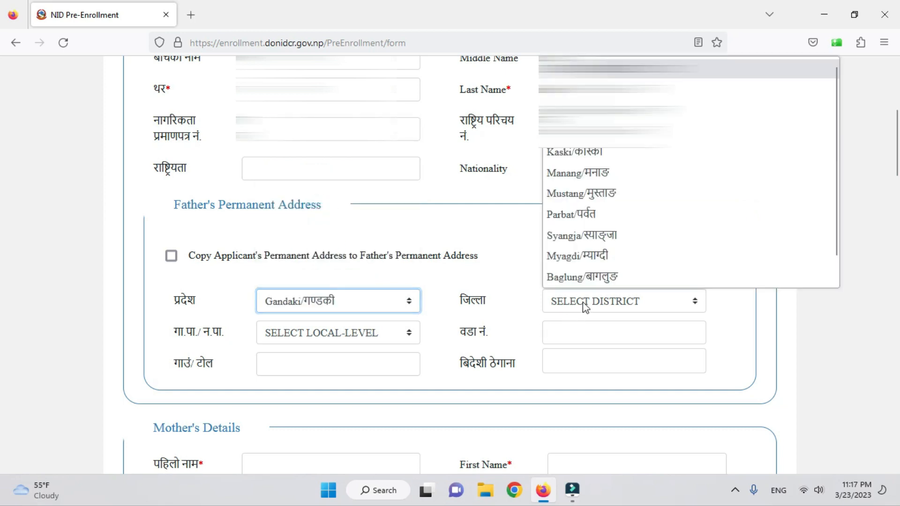
left_click(594, 273)
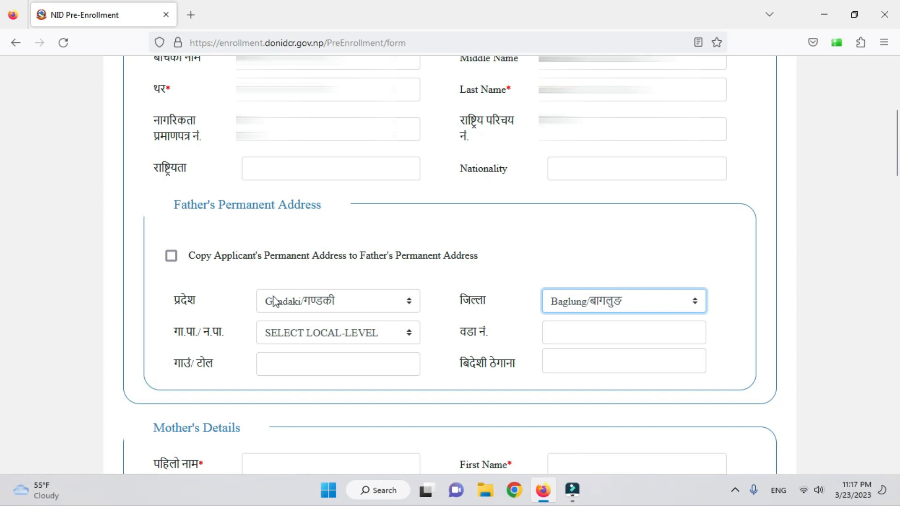
left_click(337, 334)
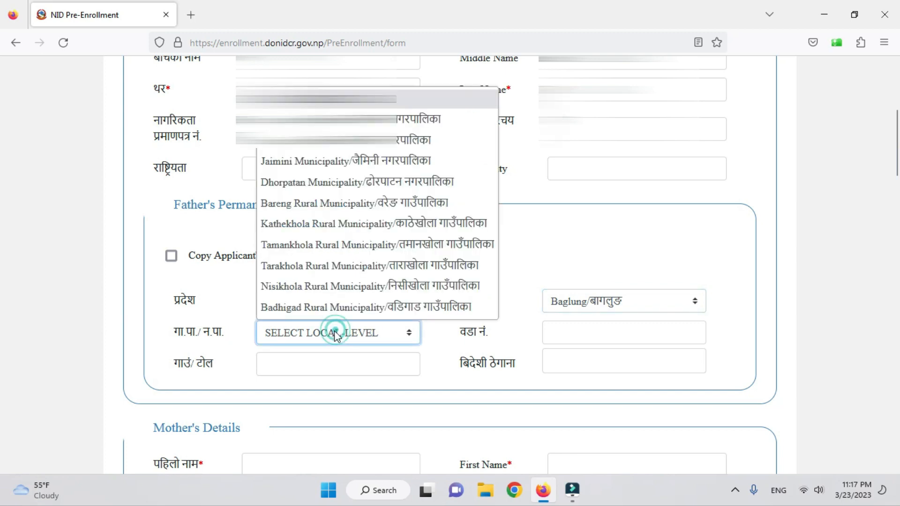
left_click(374, 266)
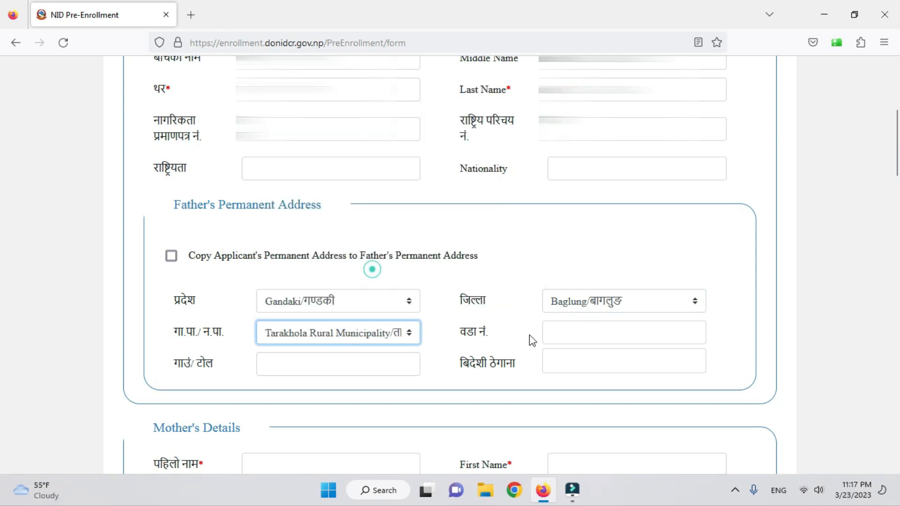
- Enter the father's ward १ and village/tole माझखर्क in Nepali
left_click(565, 337)
type("१")
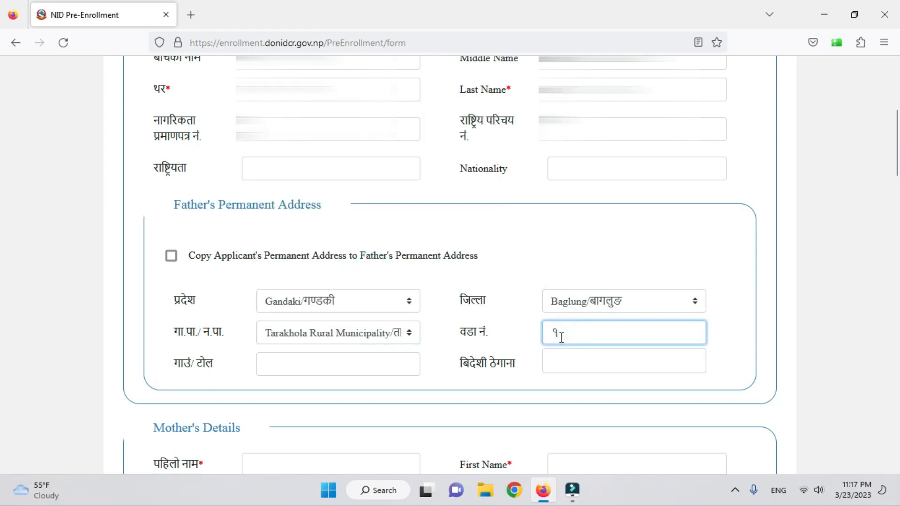
left_click(292, 364)
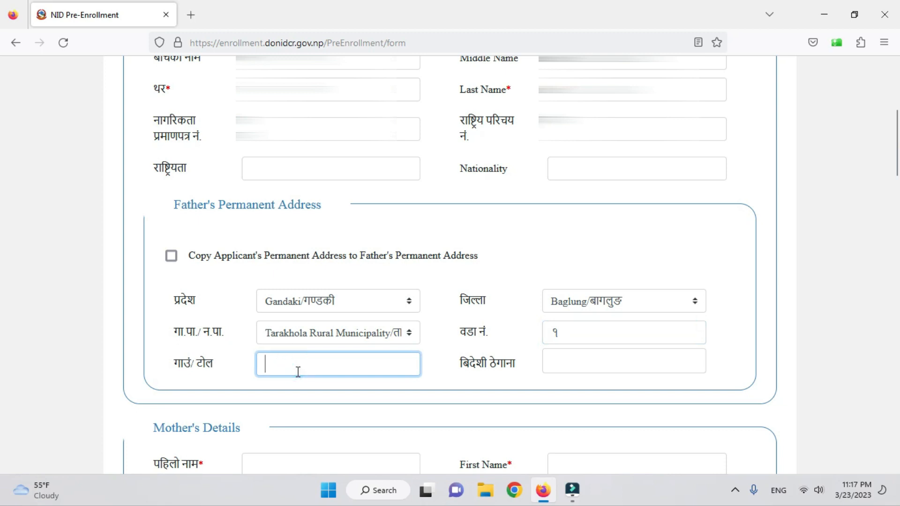
key("super+space")
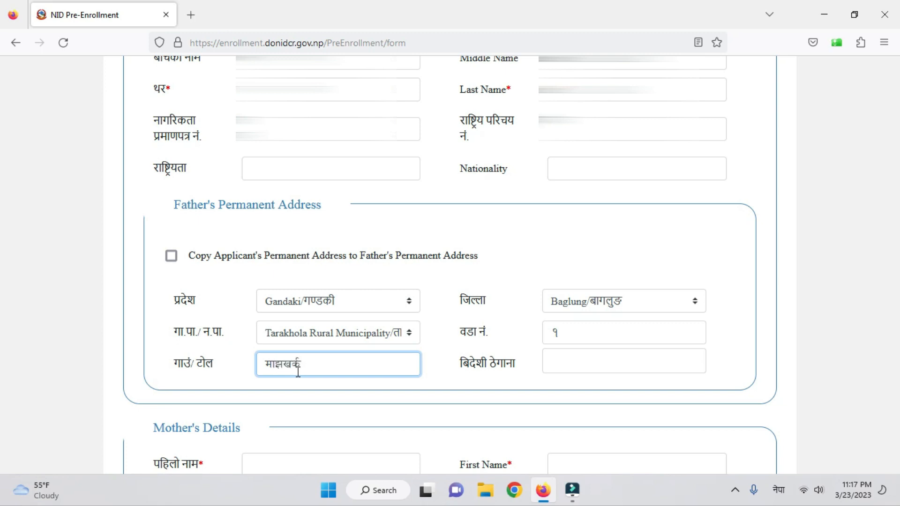
scroll(381, 378, "down", 5)
scroll(378, 376, "up", 1)
scroll(378, 380, "down", 3)
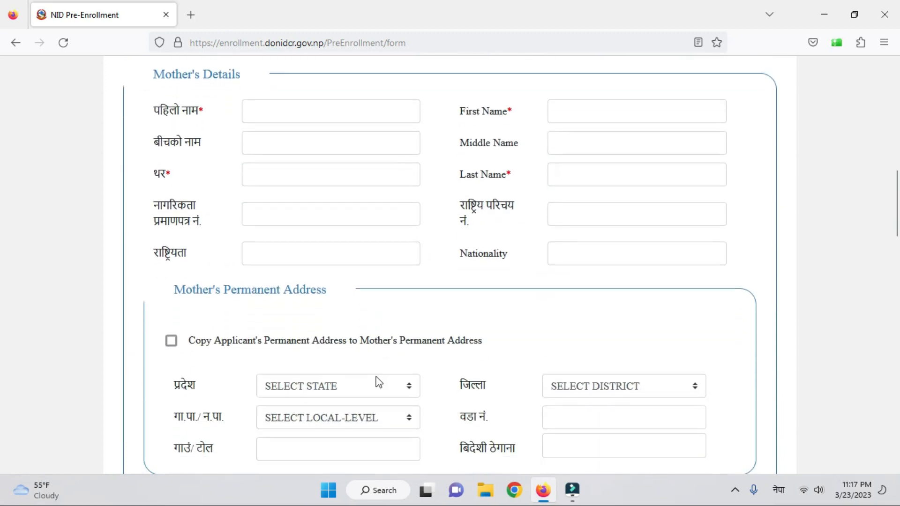
- Enter the mother's first name in the Nepali पहिलो नाम and English First Name fields
scroll(378, 382, "down", 1)
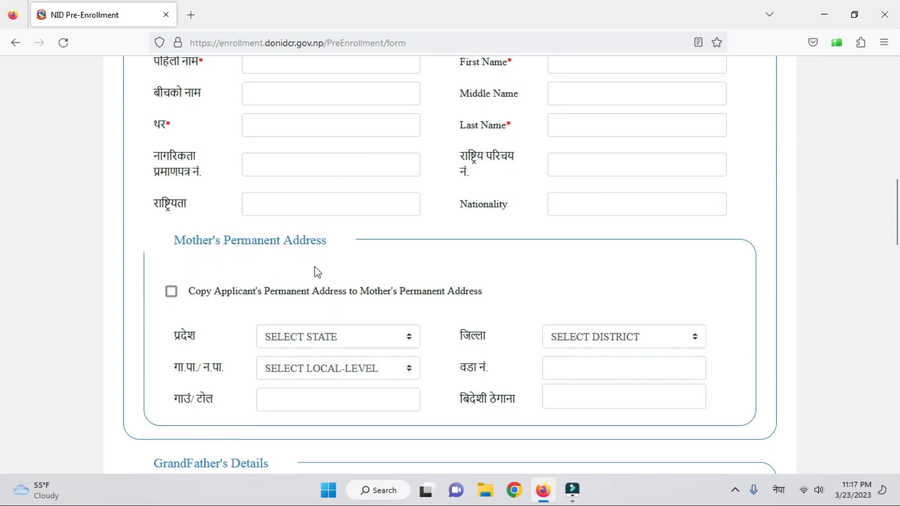
scroll(324, 279, "up", 4)
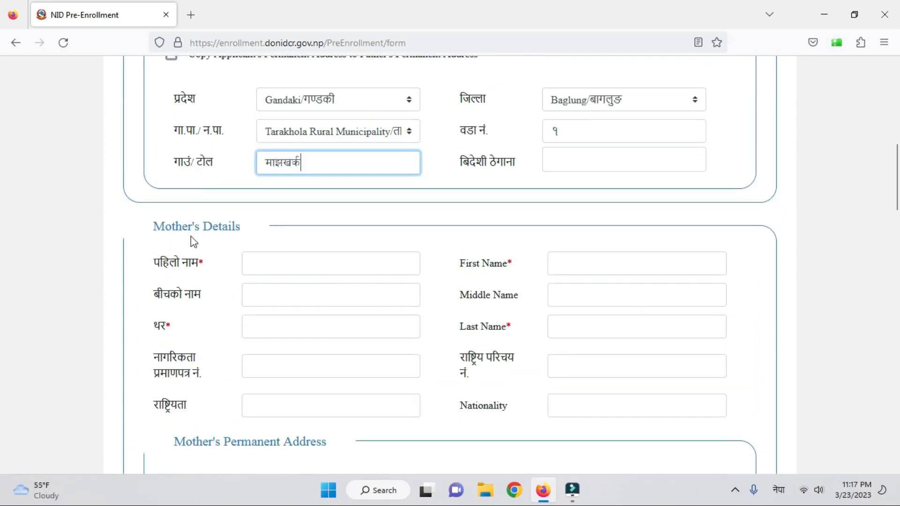
left_click(289, 261)
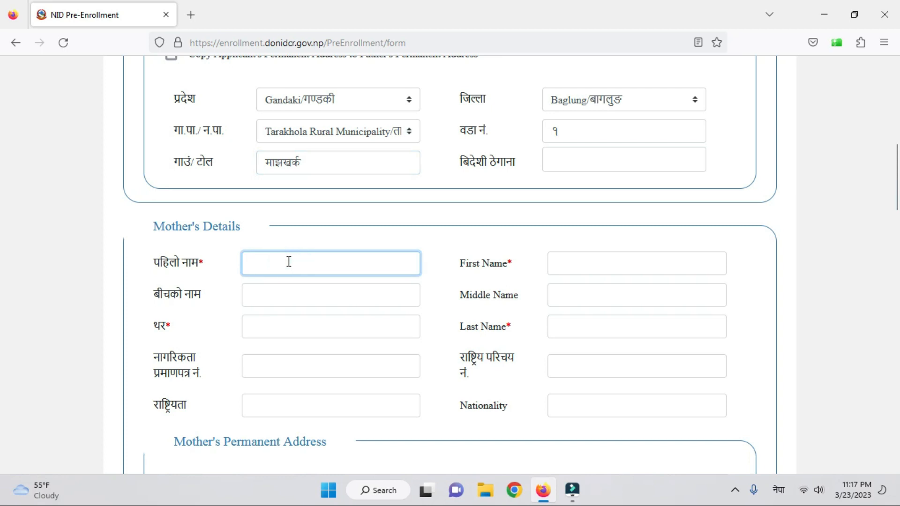
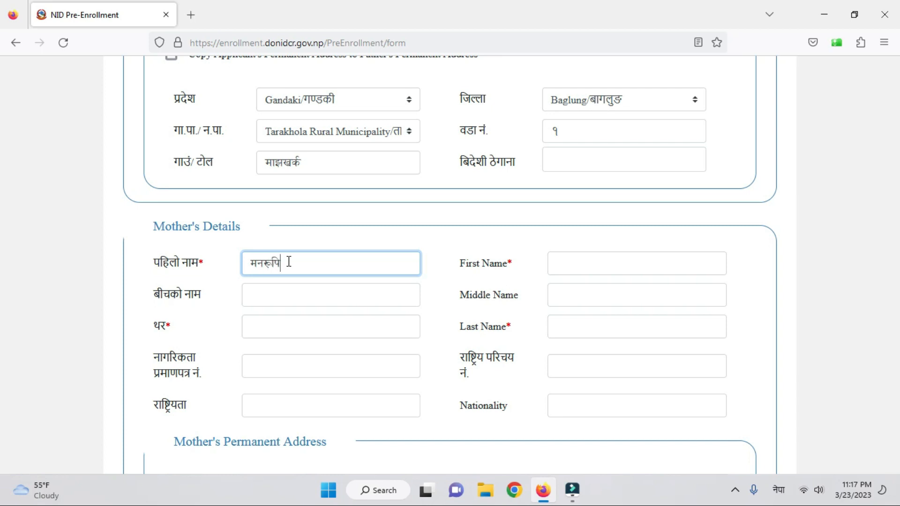
left_click(578, 261)
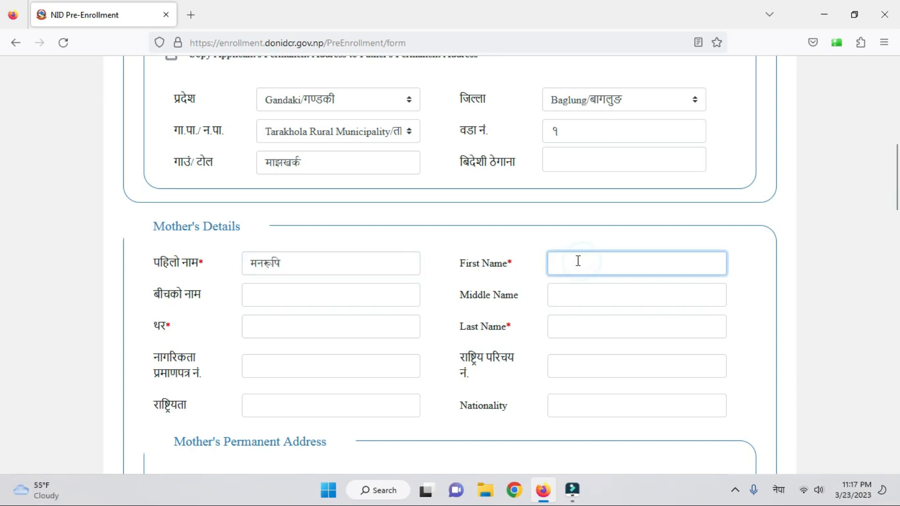
key("super+space")
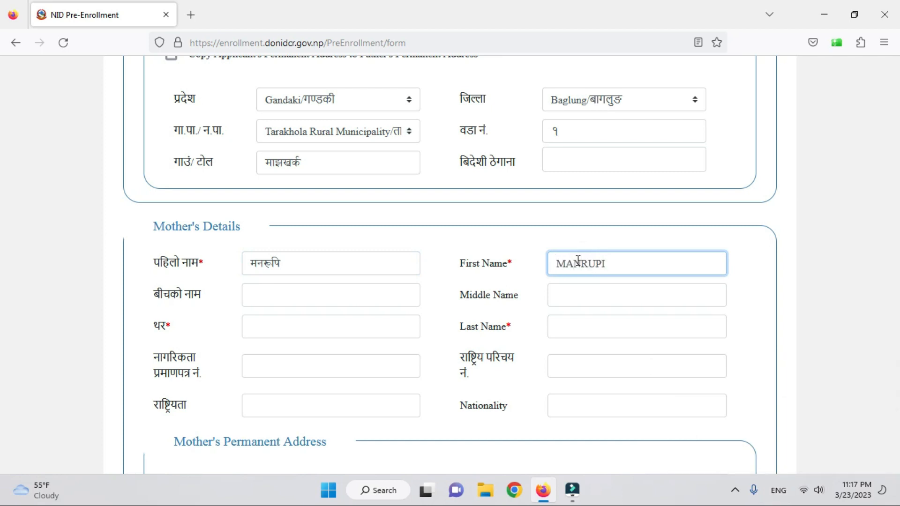
- Enter the mother's surname in the Nepali थर and English Last Name fields, fixing a typo
left_click(358, 298)
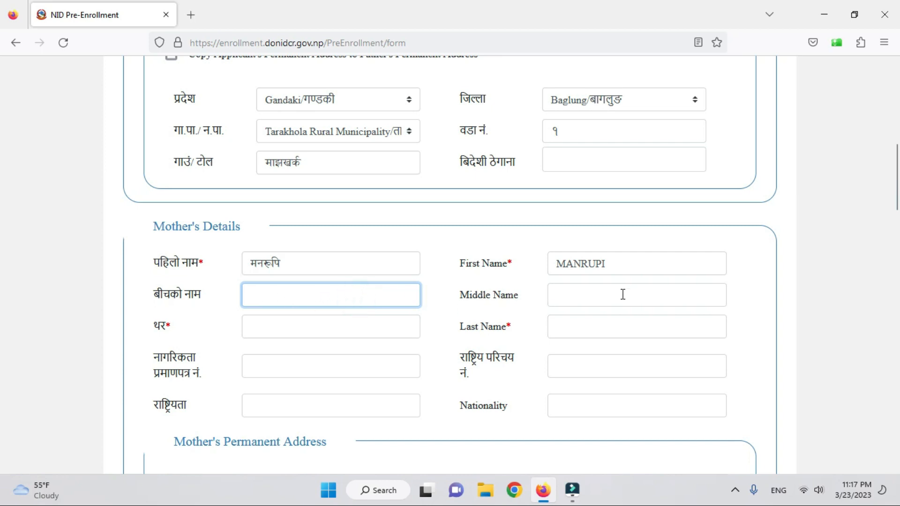
left_click(338, 334)
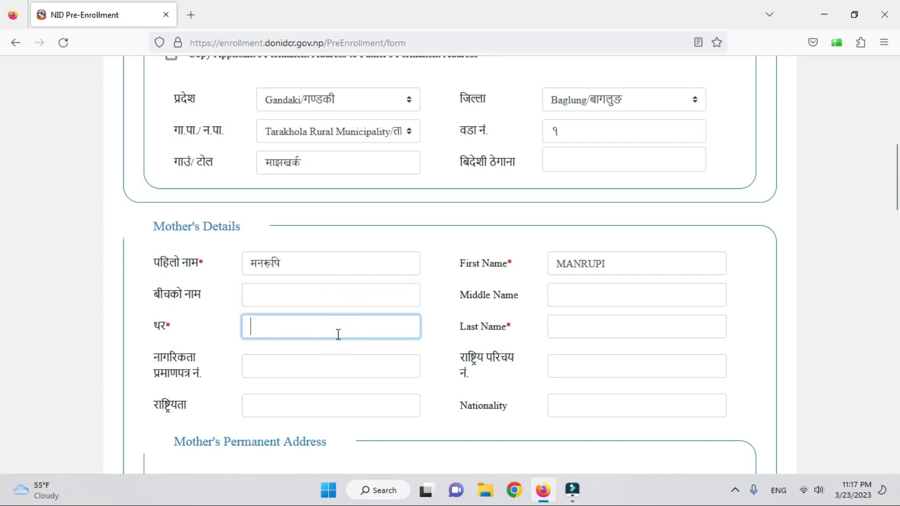
key("alt+shift")
type("रोका")
key("Tab")
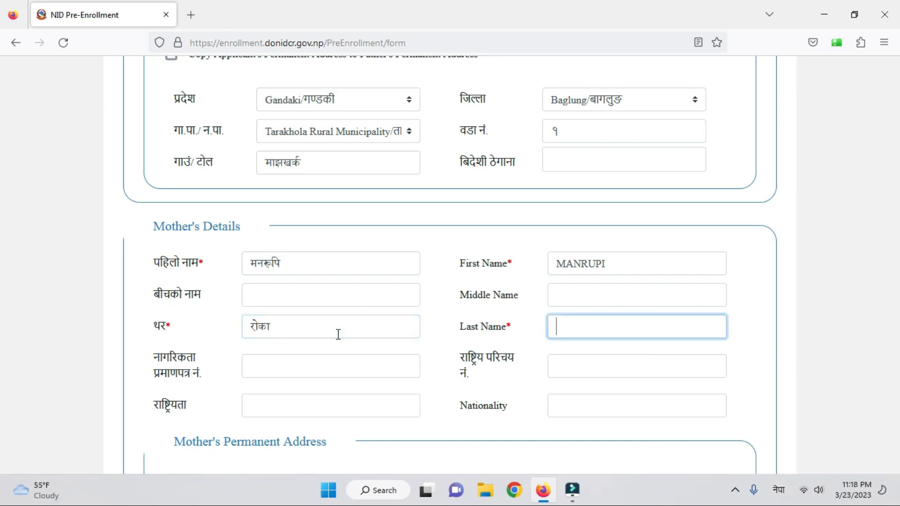
key("alt+shift")
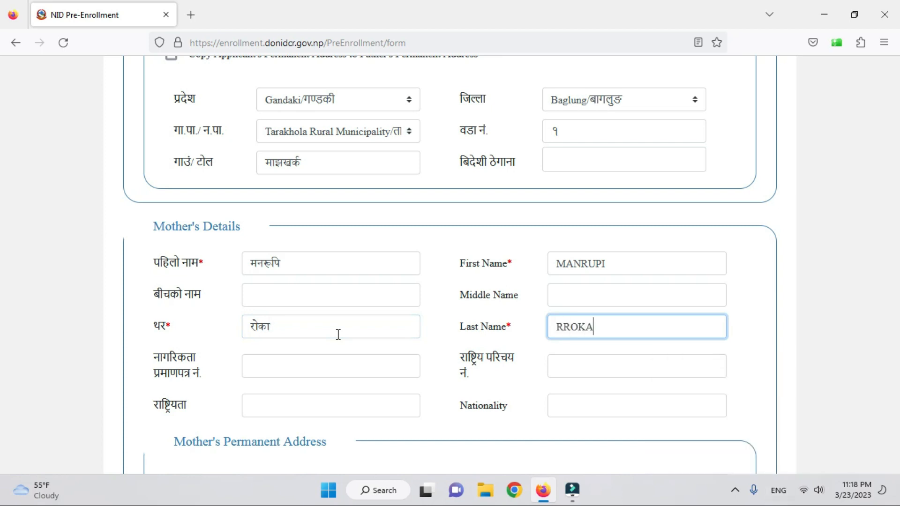
left_click(249, 368)
scroll(519, 392, "down", 2)
- Choose the province, district and local level for the mother's permanent address
scroll(500, 326, "down", 4)
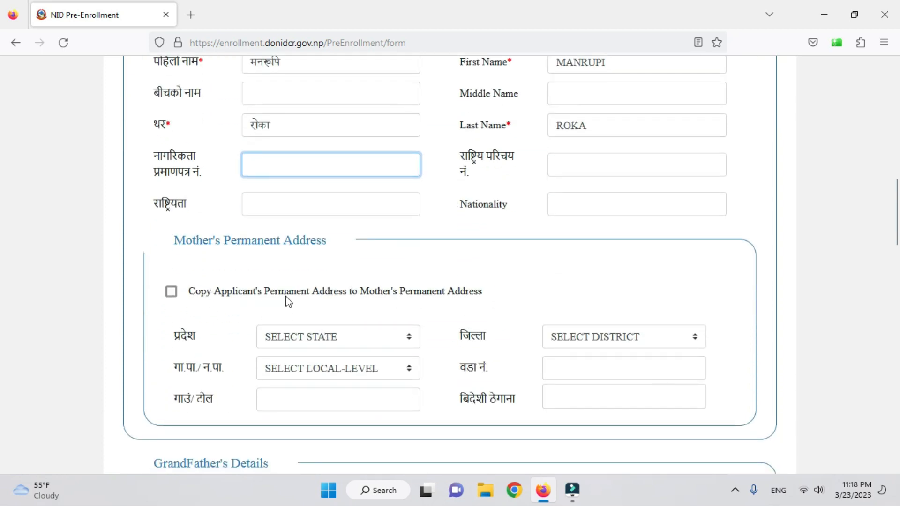
left_click(364, 341)
left_click(307, 249)
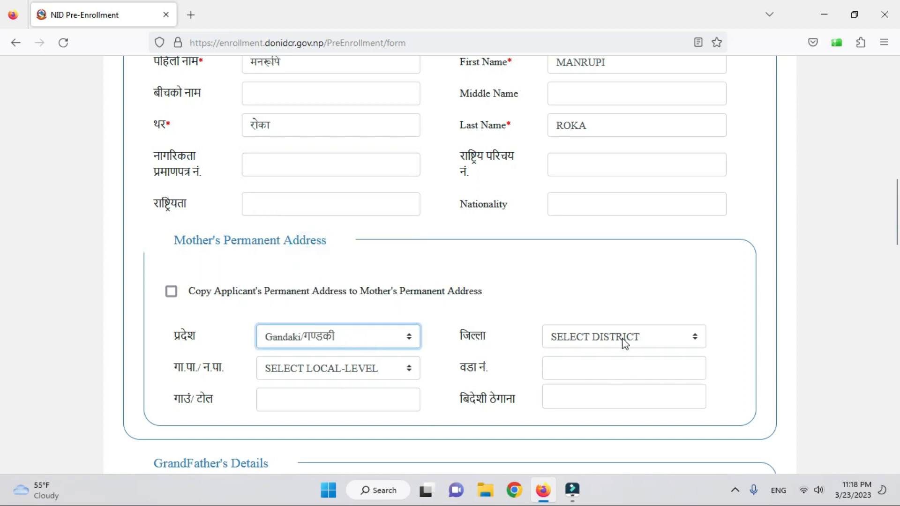
left_click(625, 344)
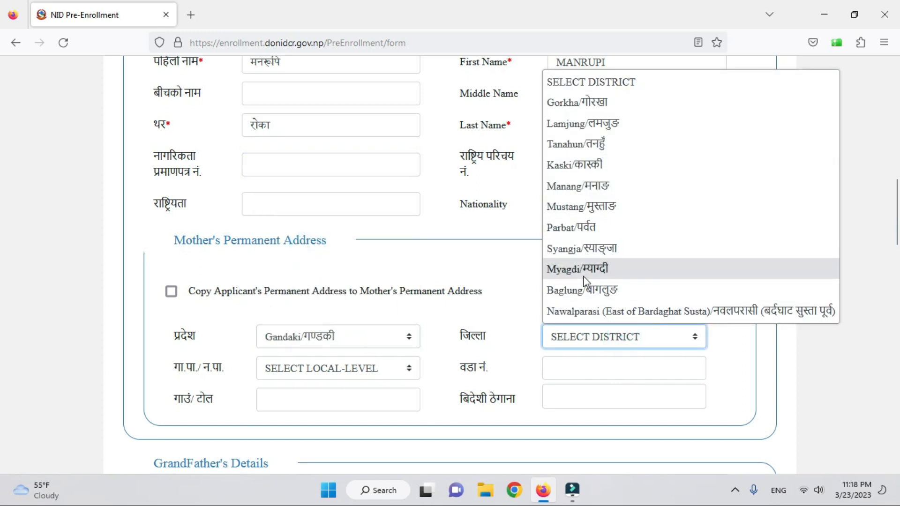
left_click(586, 290)
left_click(350, 370)
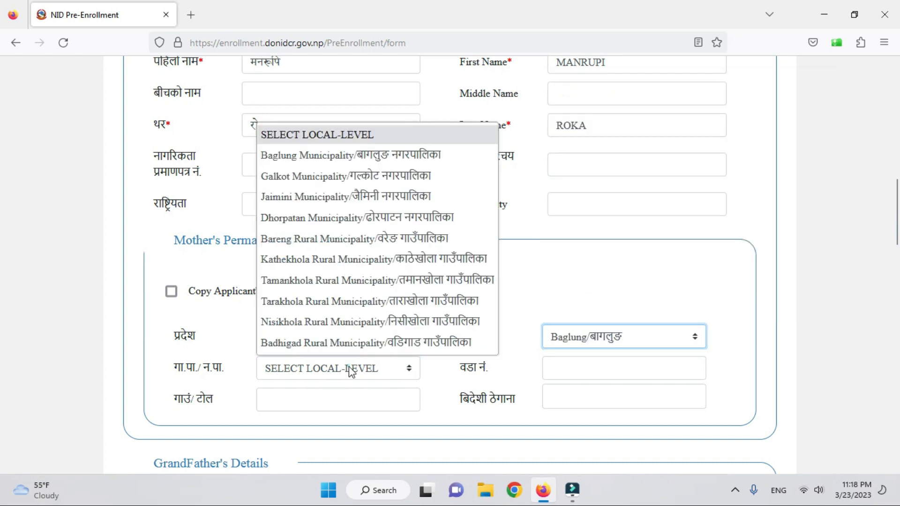
left_click(389, 301)
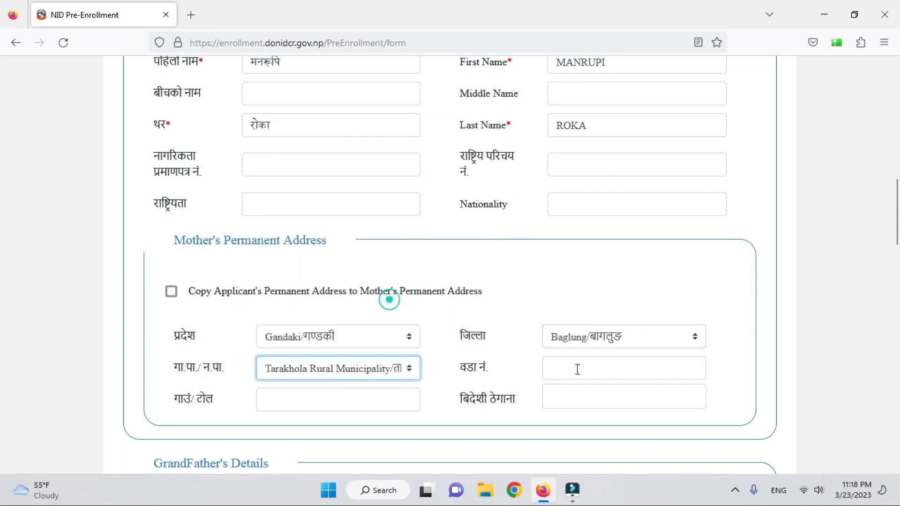
- Fill in the mother's ward number and the village/tole name in Nepali
left_click(613, 367)
type("१")
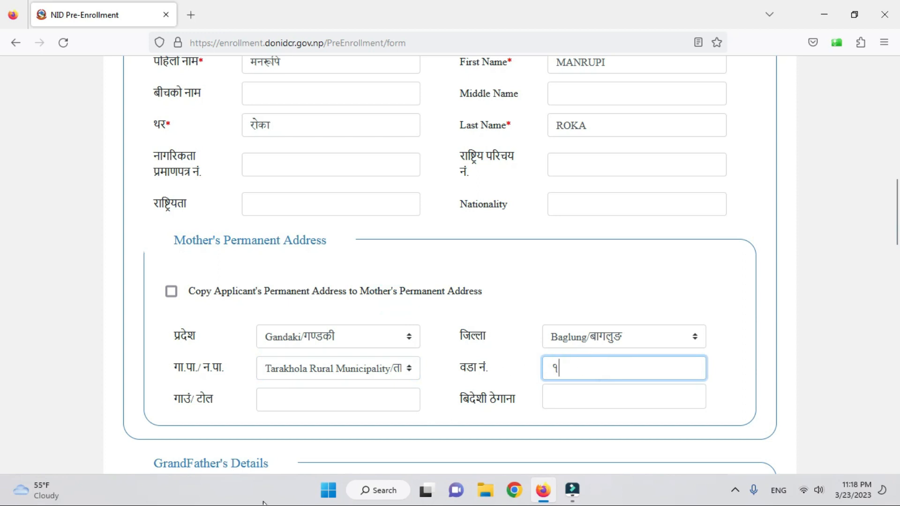
left_click(302, 403)
key("super+space")
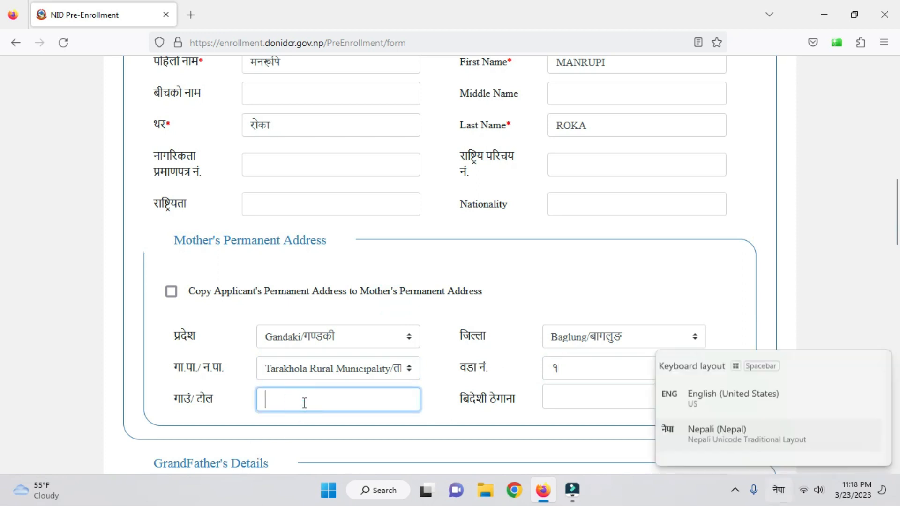
type("माे")
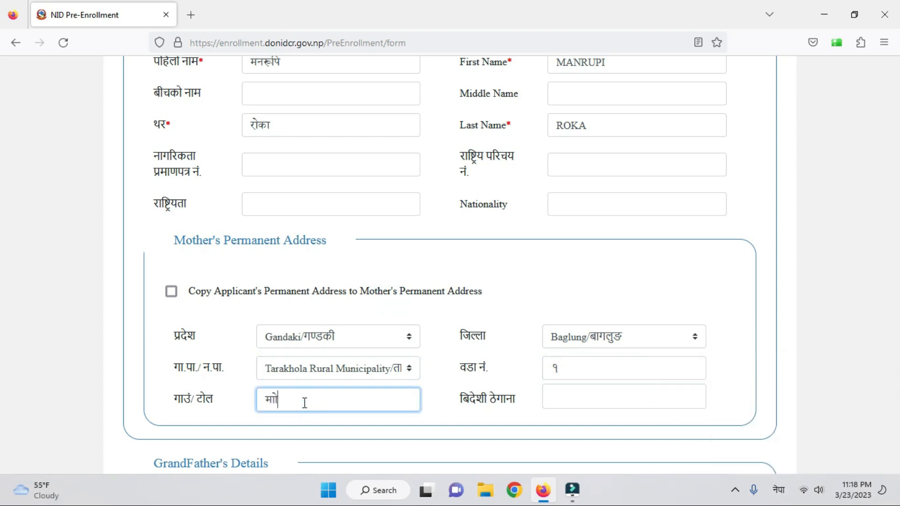
key("BackSpace")
type("झखर्क")
scroll(333, 402, "down", 4)
- Enter the grandfather's first name in Nepali and English
scroll(335, 401, "down", 1)
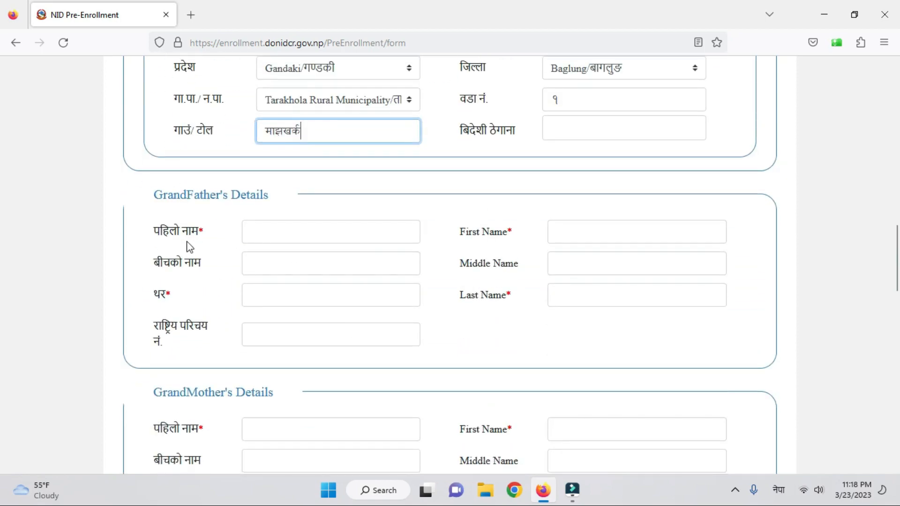
left_click(301, 232)
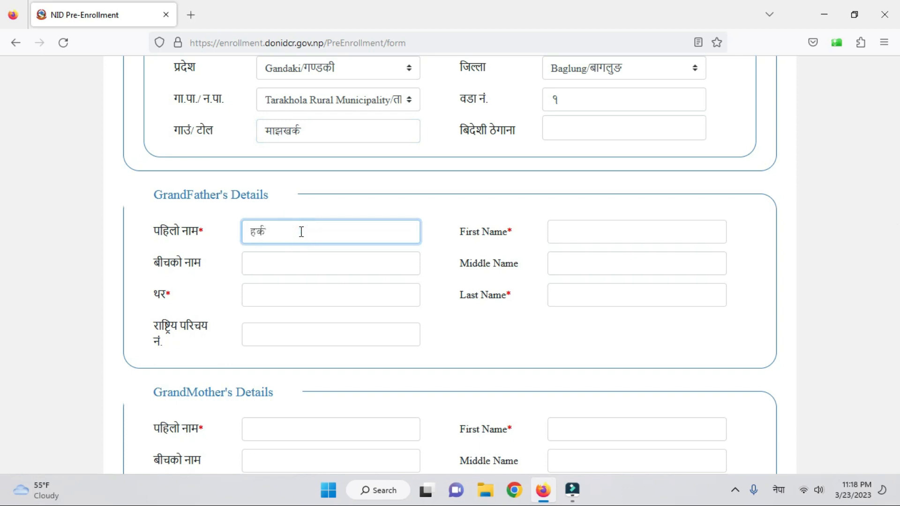
key("Tab")
key("alt+shift")
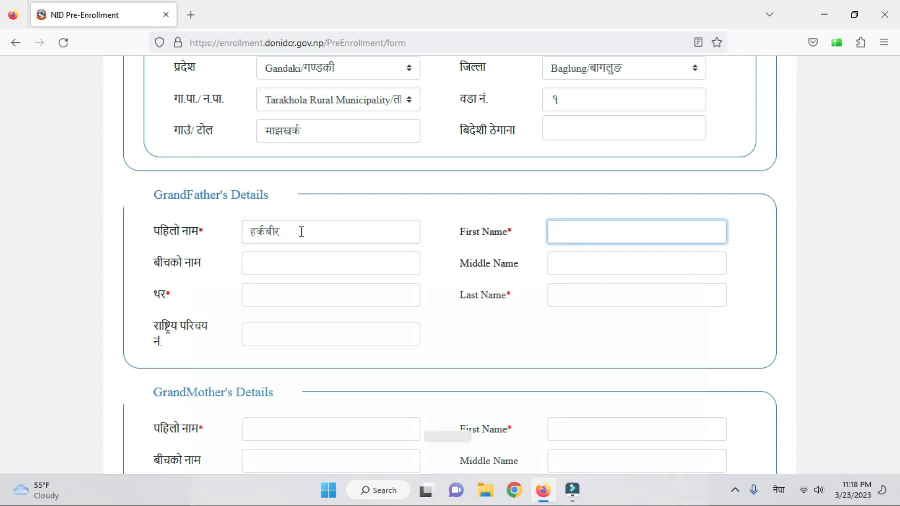
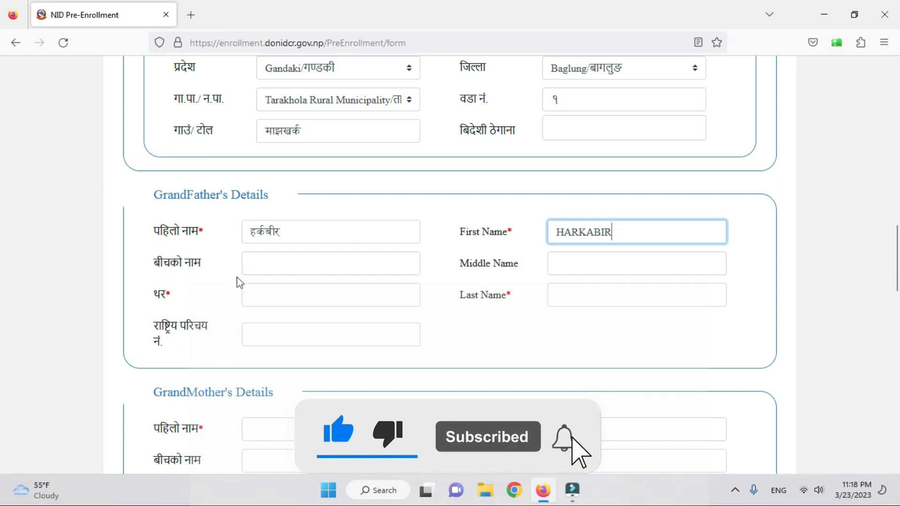
- Enter the grandfather's surname in the Nepali थर and English Last Name fields
left_click(263, 272)
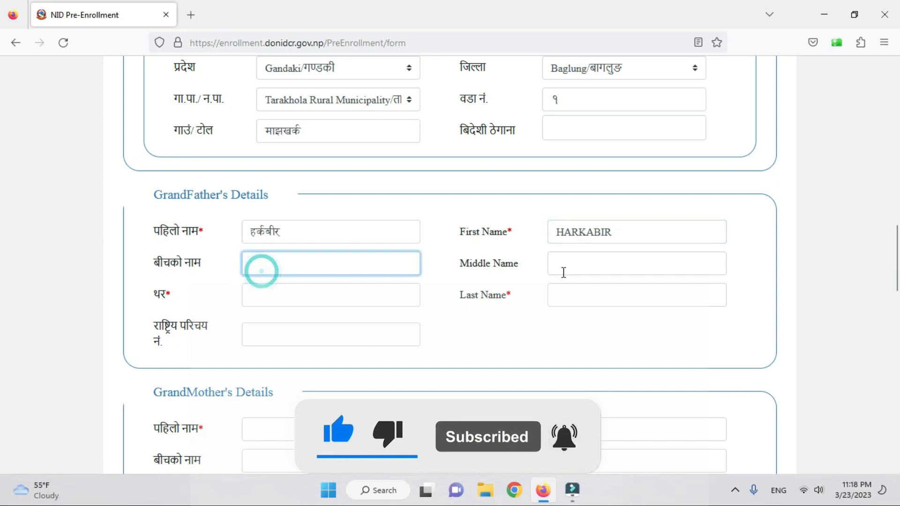
left_click(563, 264)
left_click(330, 299)
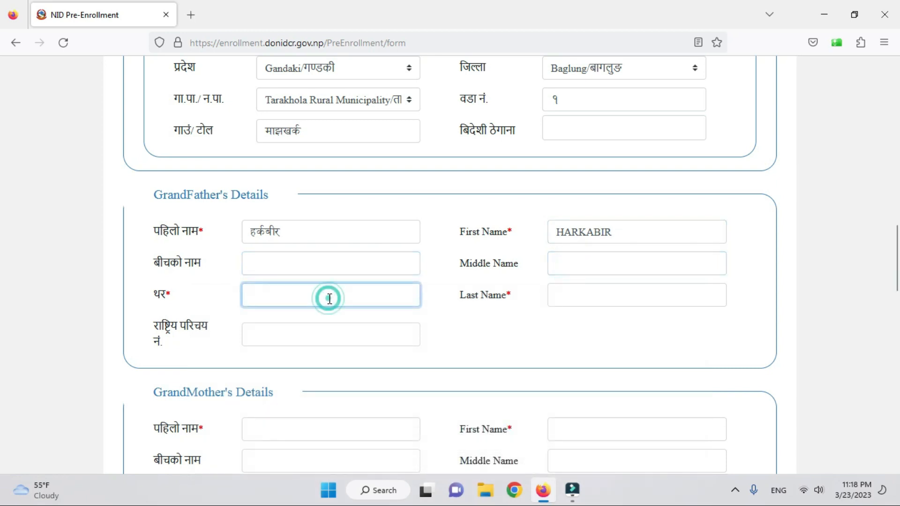
key("super+space")
type("रोका")
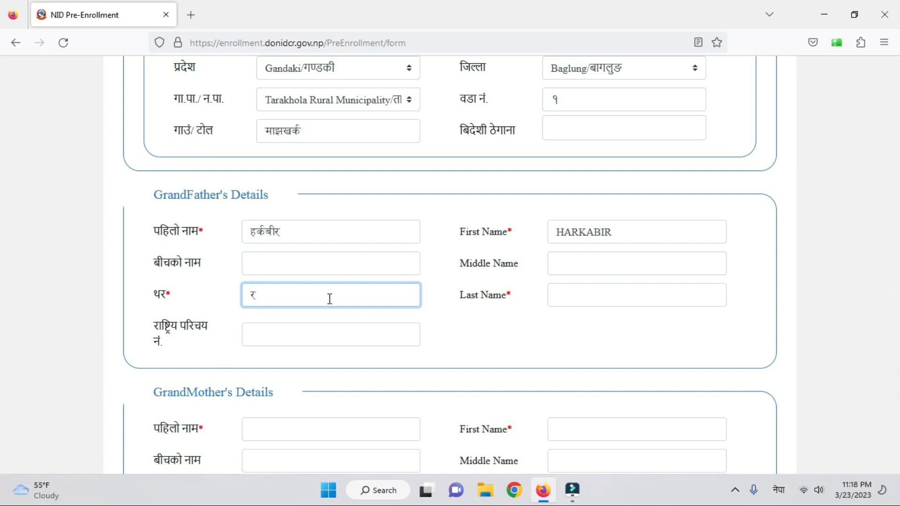
key("Tab")
key("super+space")
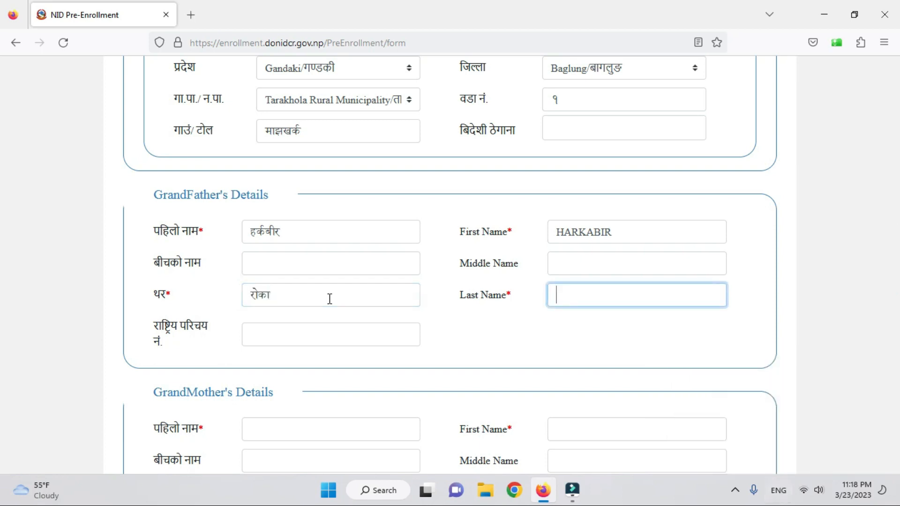
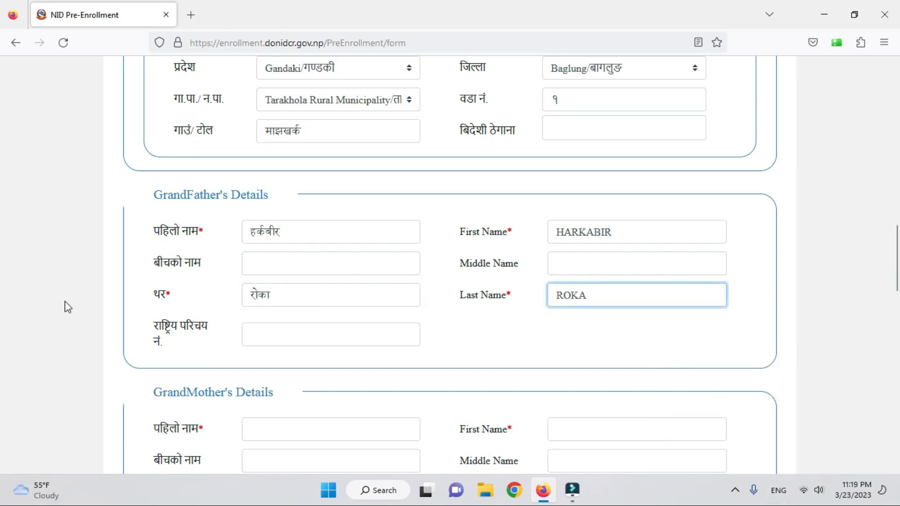
left_click(269, 336)
scroll(378, 263, "down", 5)
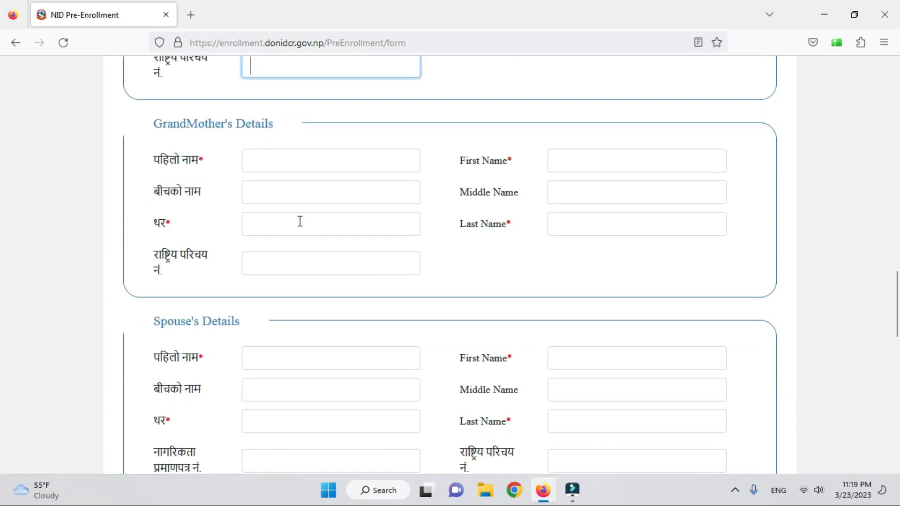
- Enter the grandmother's first name in Nepali and English, correcting mistyped characters
left_click(273, 164)
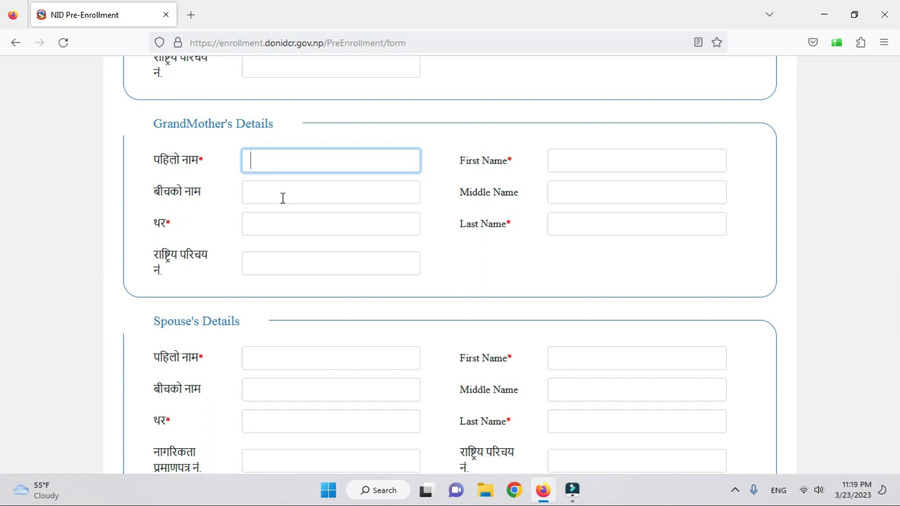
key("super+space")
key("Tab")
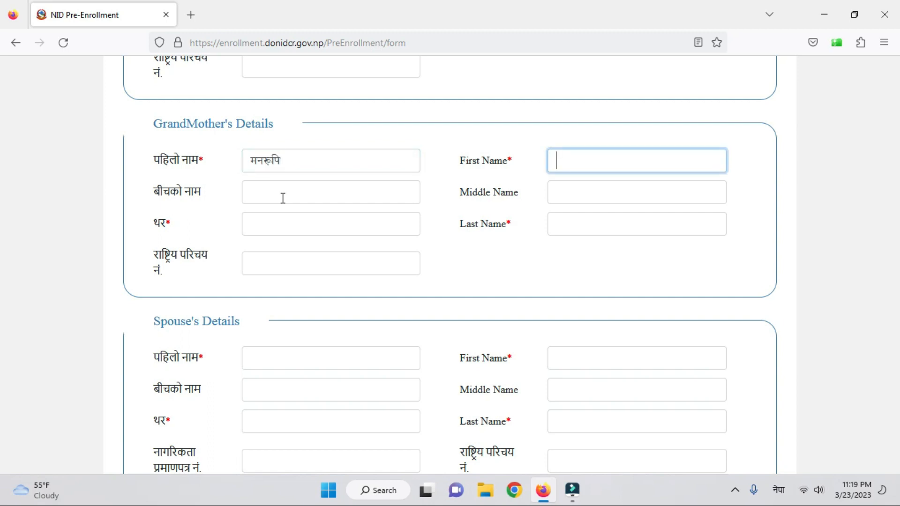
key("alt+shift")
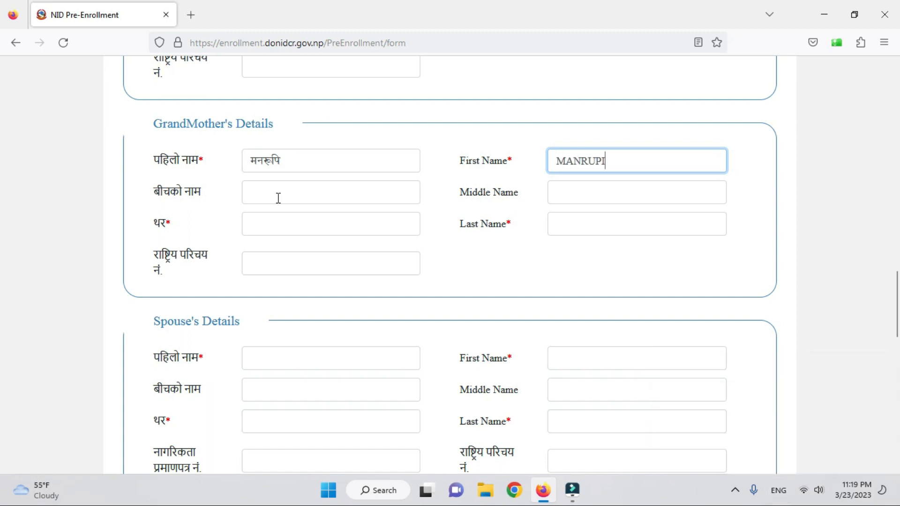
- Enter the grandmother's surname in the Nepali थर and English Last Name fields
left_click(277, 197)
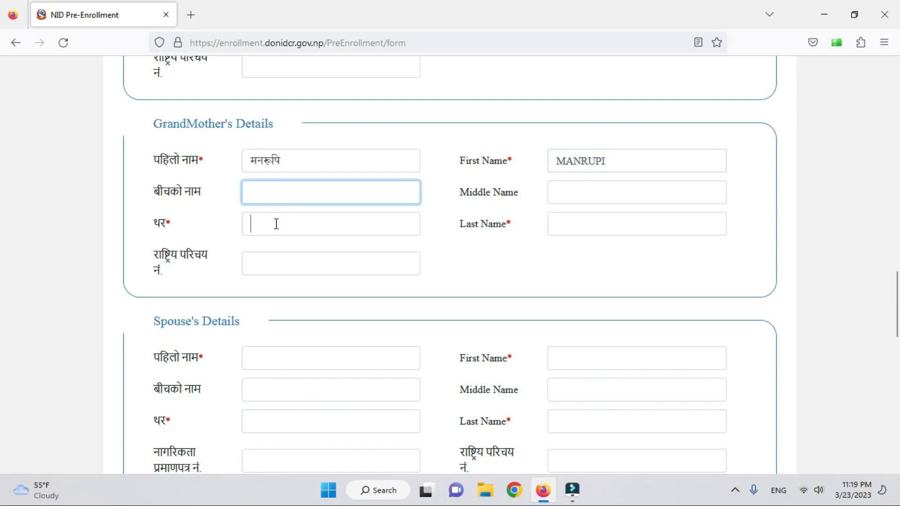
left_click(275, 223)
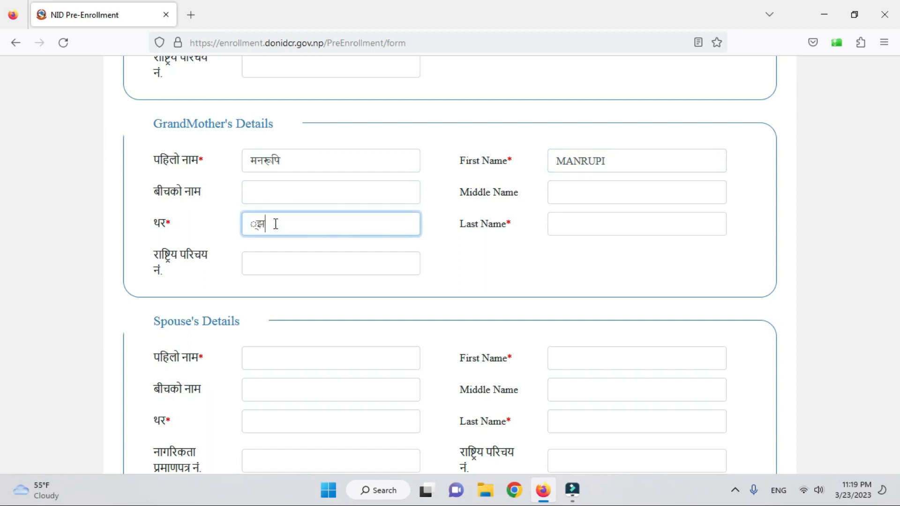
key("BackSpace")
key("BackSpace")
key("super+space")
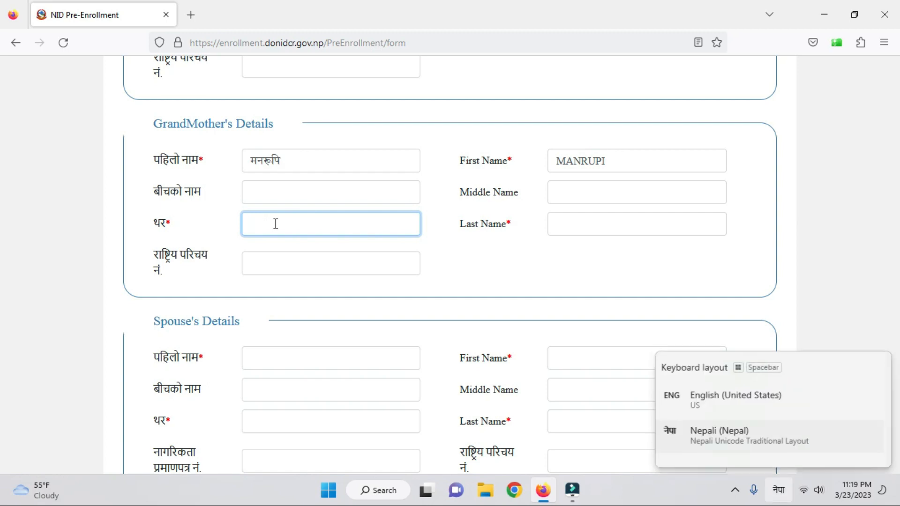
type("रोका")
key("Tab")
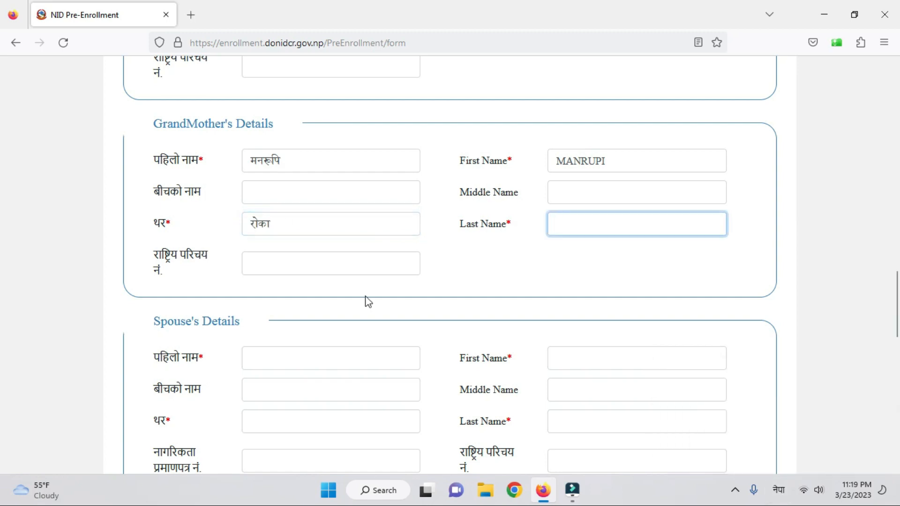
left_click(658, 227)
key("super+space")
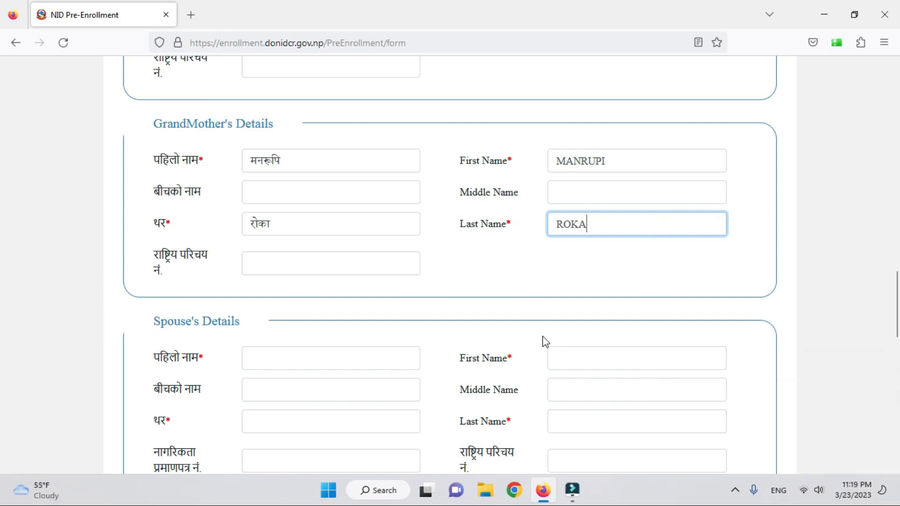
scroll(543, 342, "down", 3)
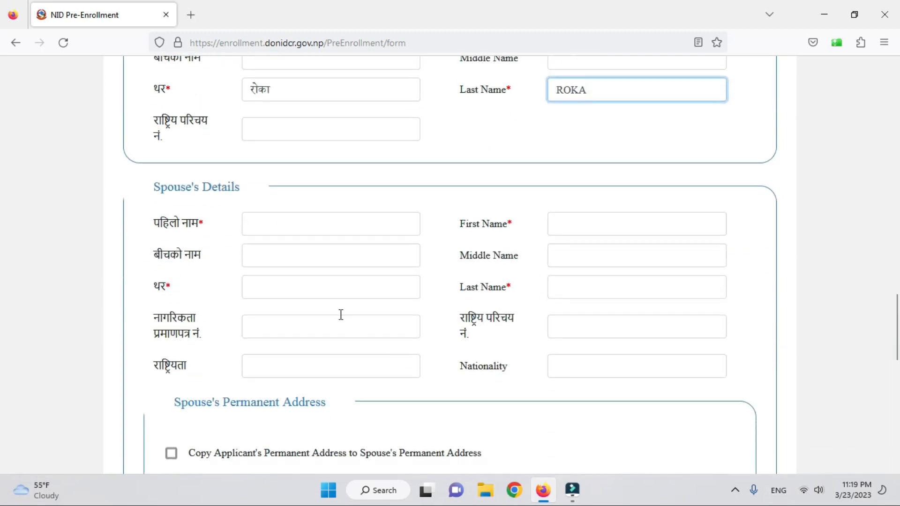
- Enter the spouse's first name in the Nepali पहिलो नाम field
left_click(291, 223)
scroll(384, 318, "down", 2)
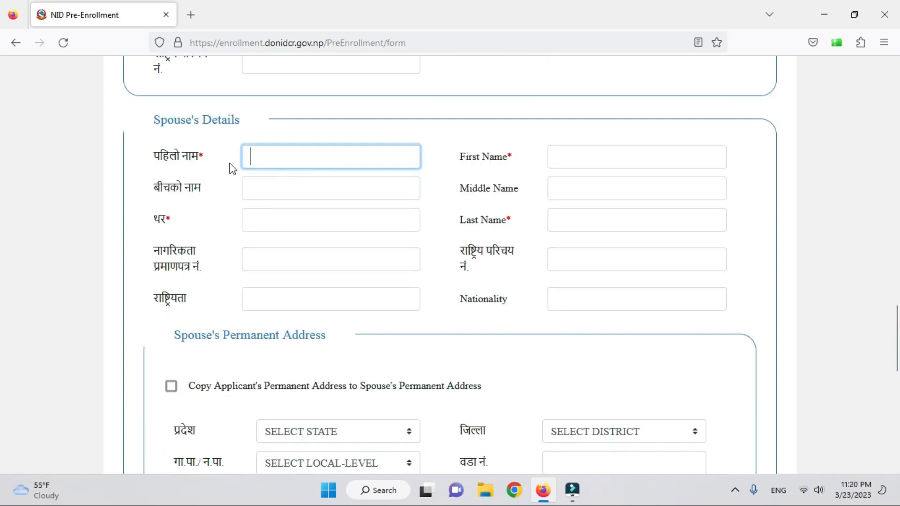
left_click(260, 158)
left_click(381, 160)
left_click(276, 155)
key("alt+shift")
type("से")
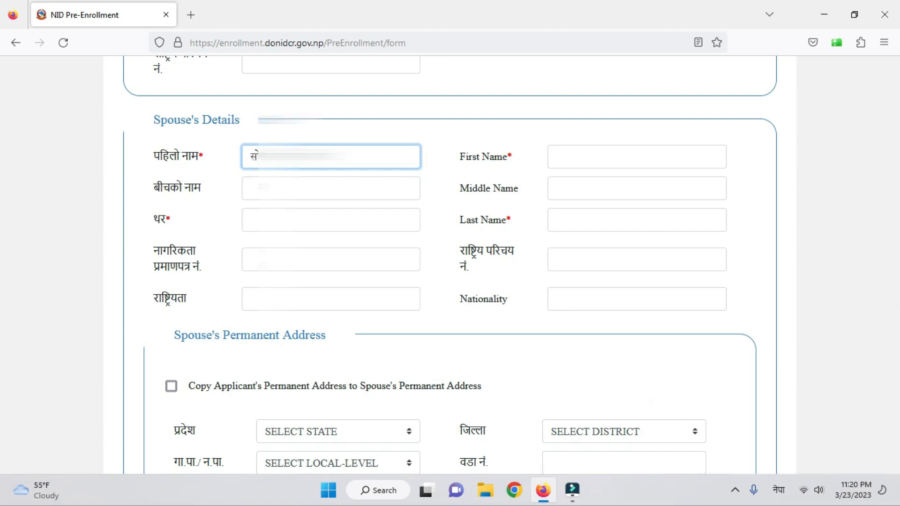
key("Tab")
key("alt+shift")
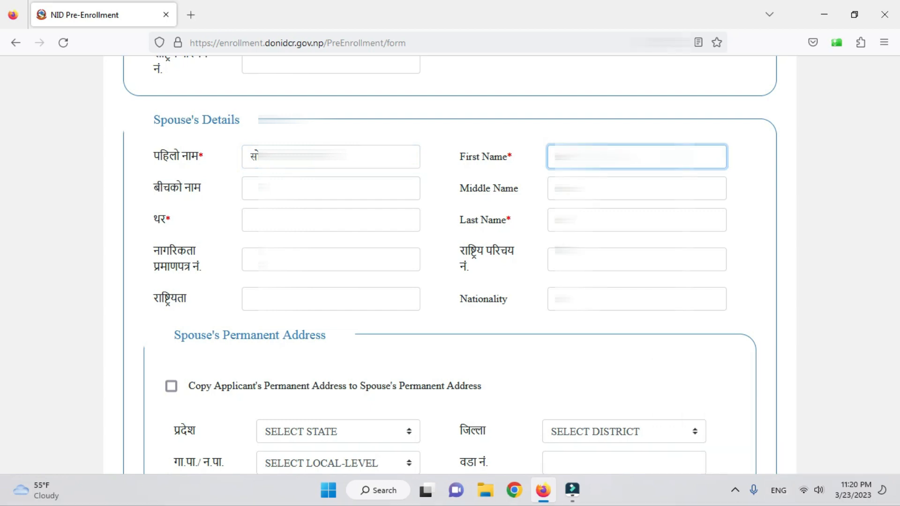
- Enter the spouse's surname in the Nepali थर and English Last Name fields
key("Tab")
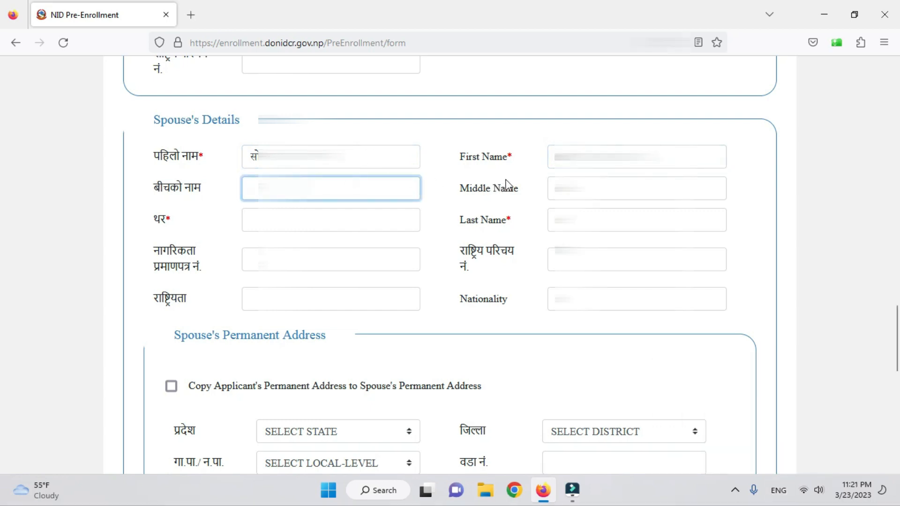
key("Tab")
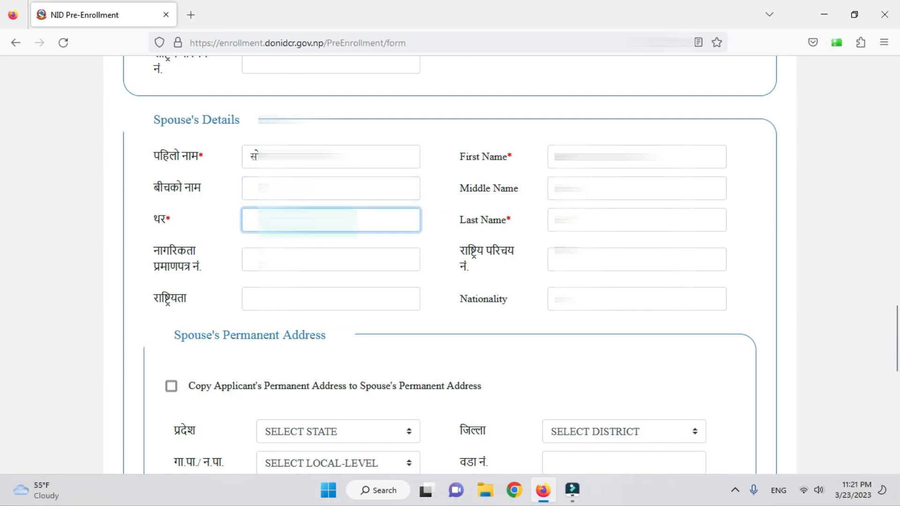
key("super+space")
type("थ")
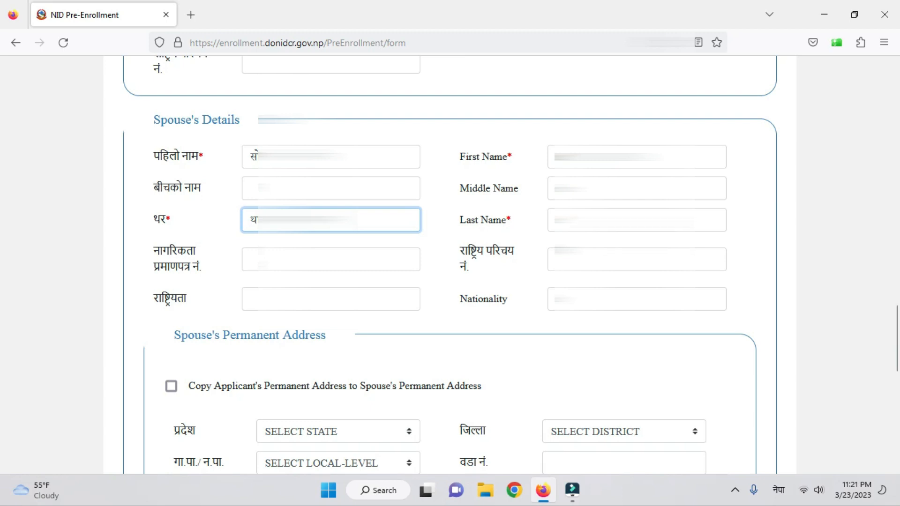
left_click(624, 219)
key("super+space")
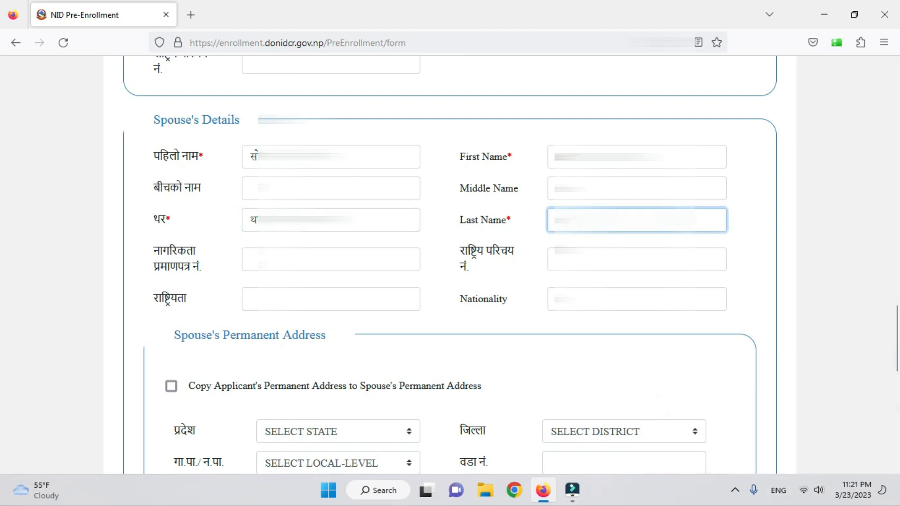
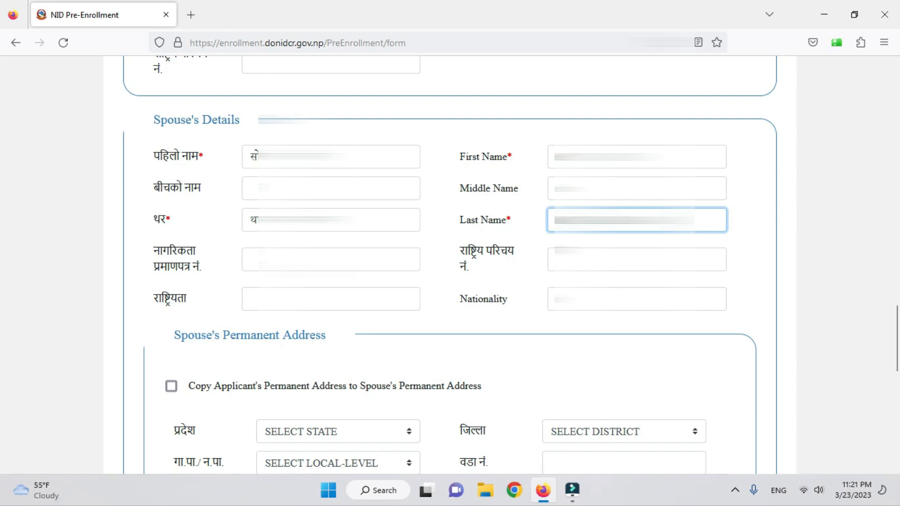
key("Tab")
scroll(424, 283, "down", 3)
- Choose the province, district and local level for the spouse's permanent address
left_click(338, 297)
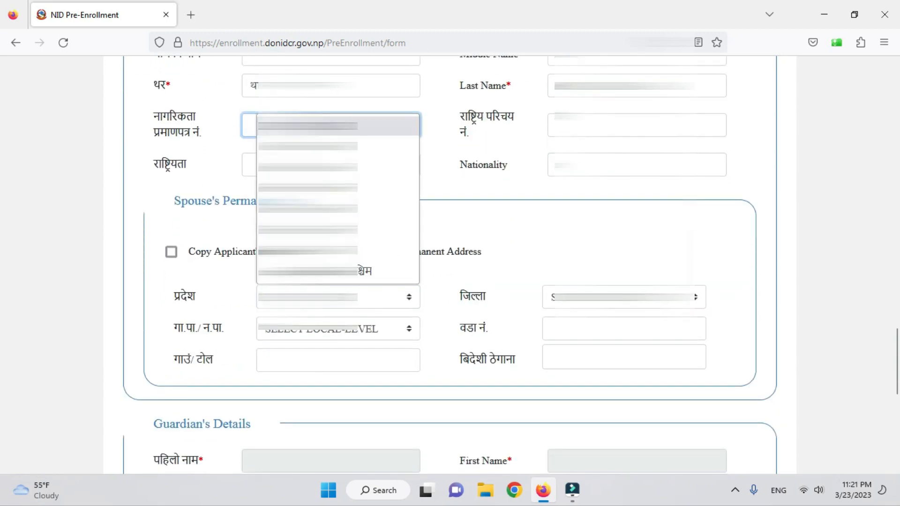
left_click(318, 215)
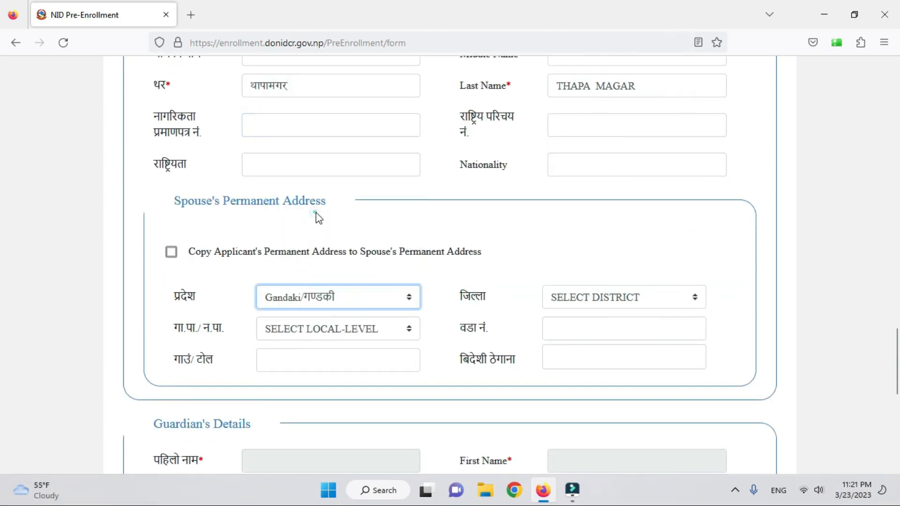
left_click(609, 300)
left_click(589, 270)
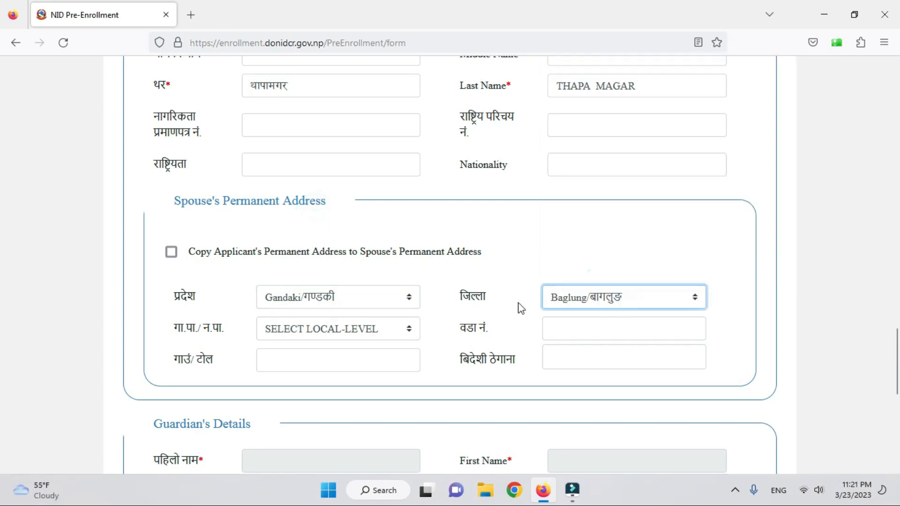
left_click(348, 329)
left_click(402, 262)
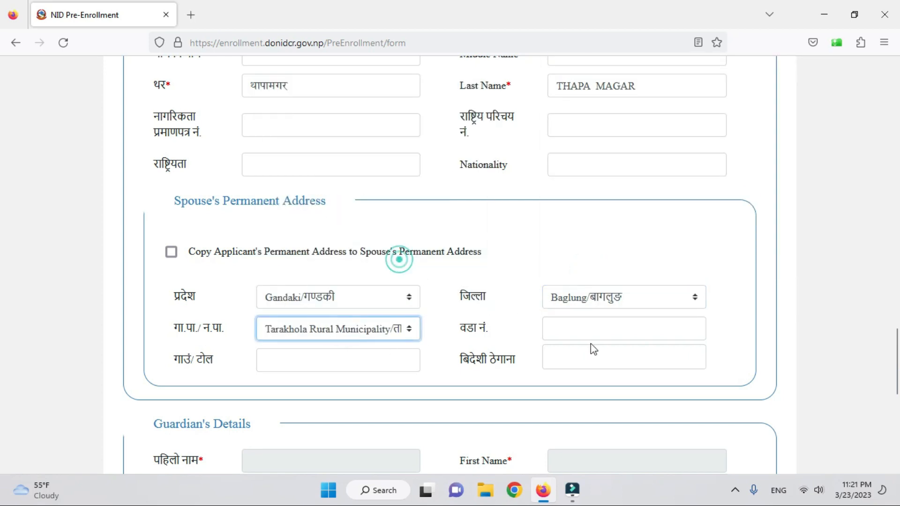
- Fill in the spouse's ward number and village/tole name, then scroll to the Next button
left_click(592, 328)
type("१")
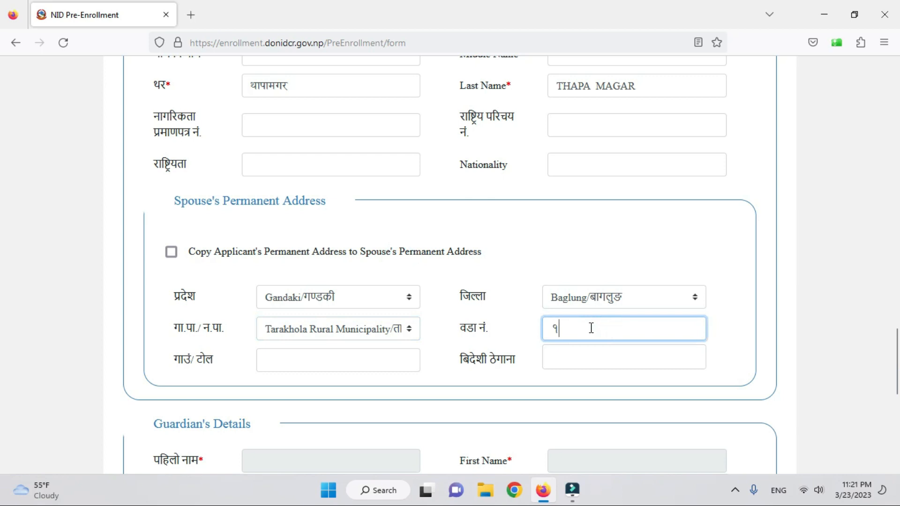
left_click(344, 357)
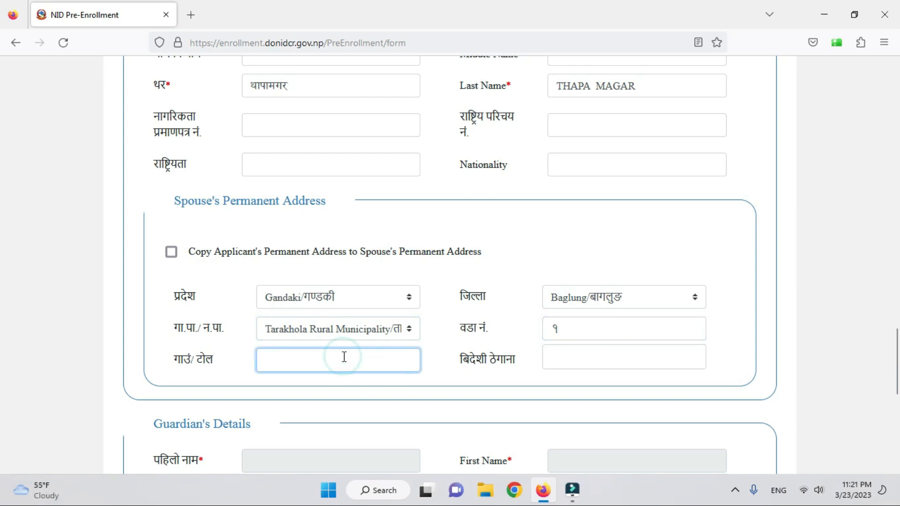
key("super+space")
type("ँ")
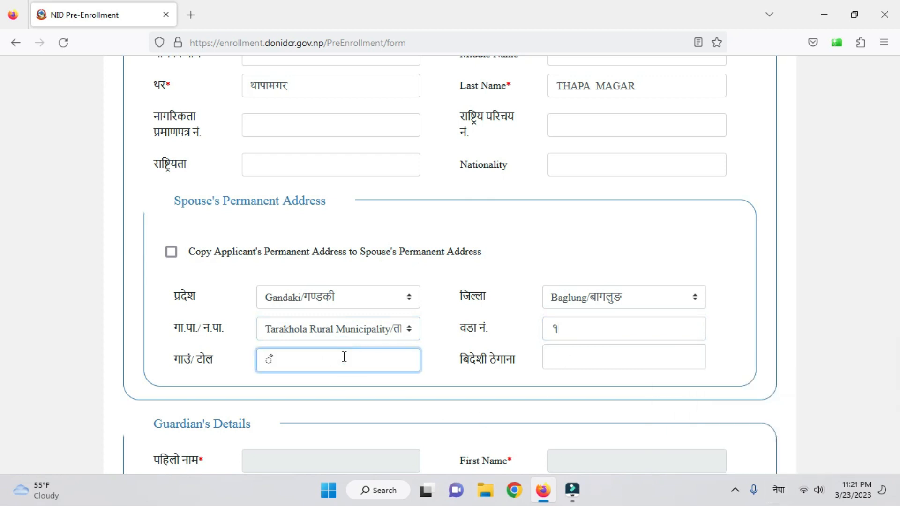
type("ाझखर्क")
scroll(347, 363, "down", 3)
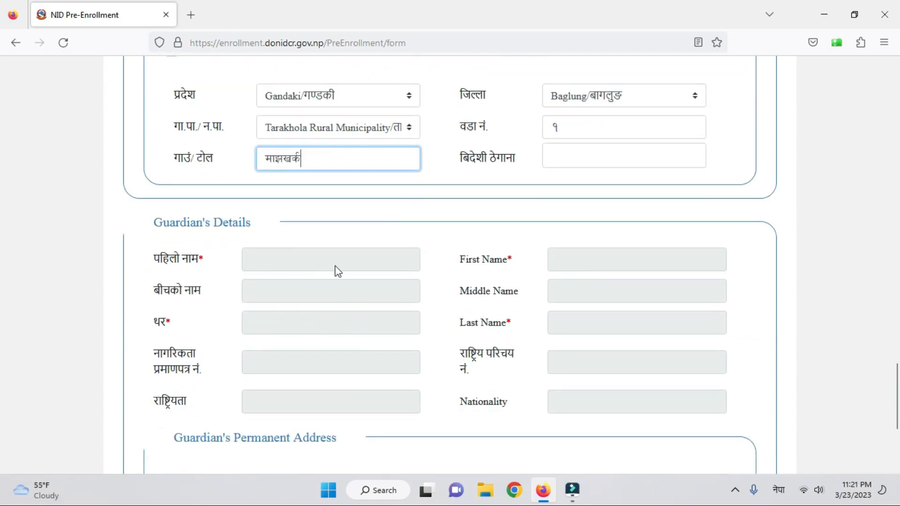
scroll(558, 347, "down", 2)
scroll(659, 384, "down", 3)
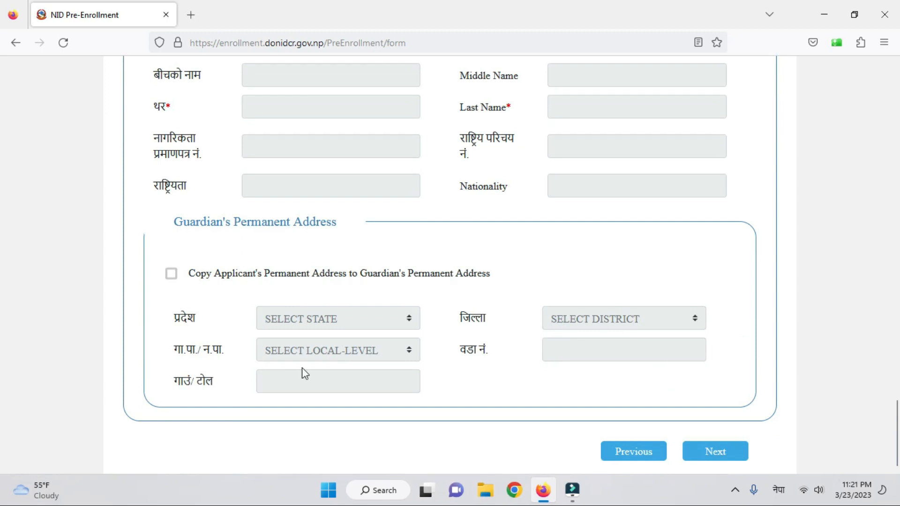
- On the Appointment step, choose Others/अन्य as the biometric location and dismiss the notice
left_click(717, 453)
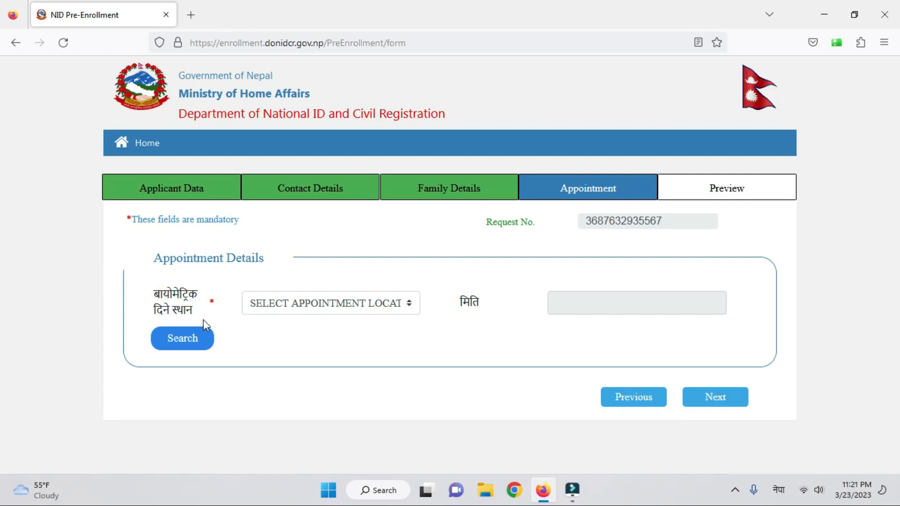
left_click(392, 312)
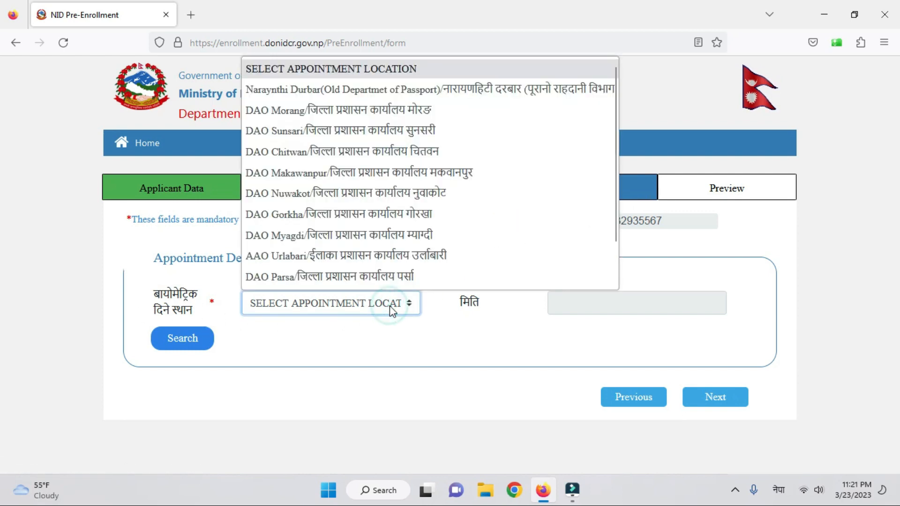
scroll(436, 219, "down", 2)
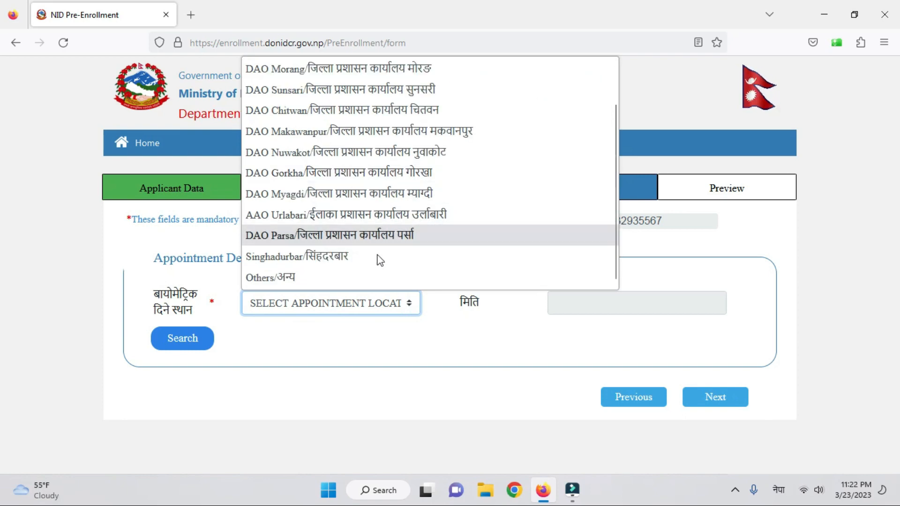
scroll(374, 224, "up", 2)
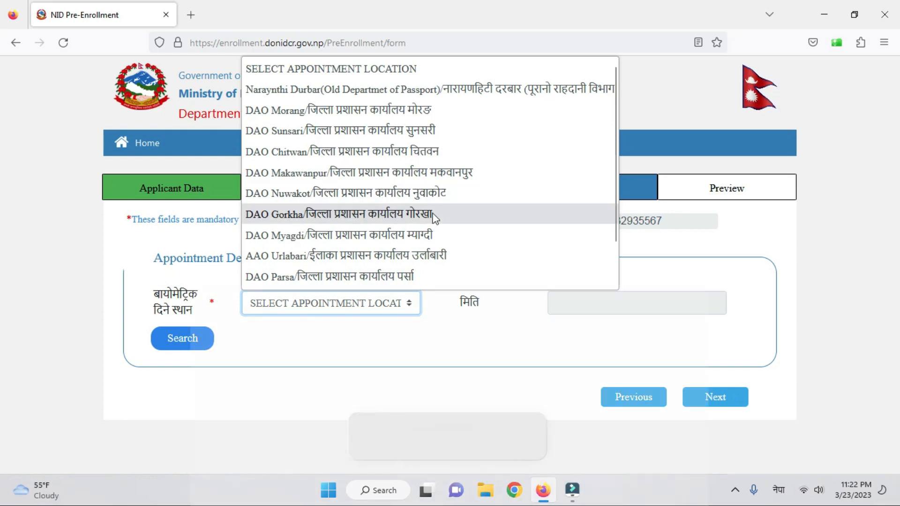
scroll(428, 178, "down", 1)
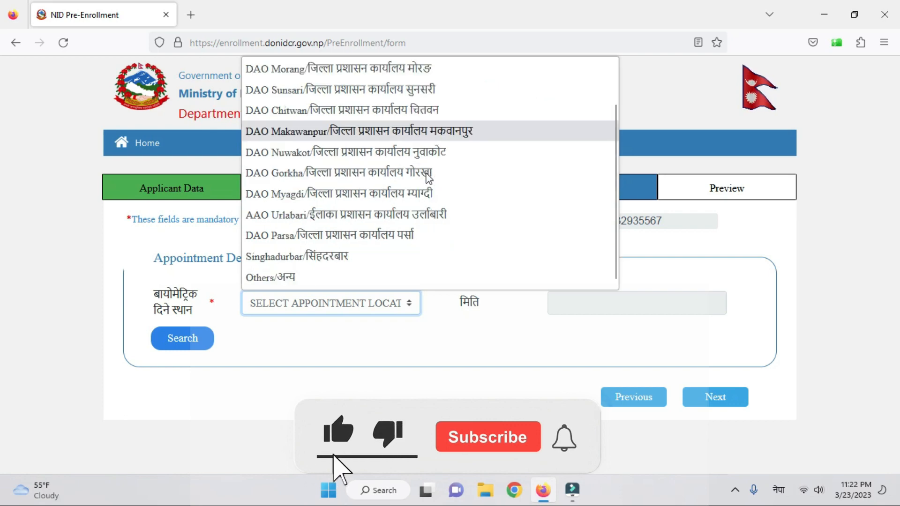
left_click(290, 278)
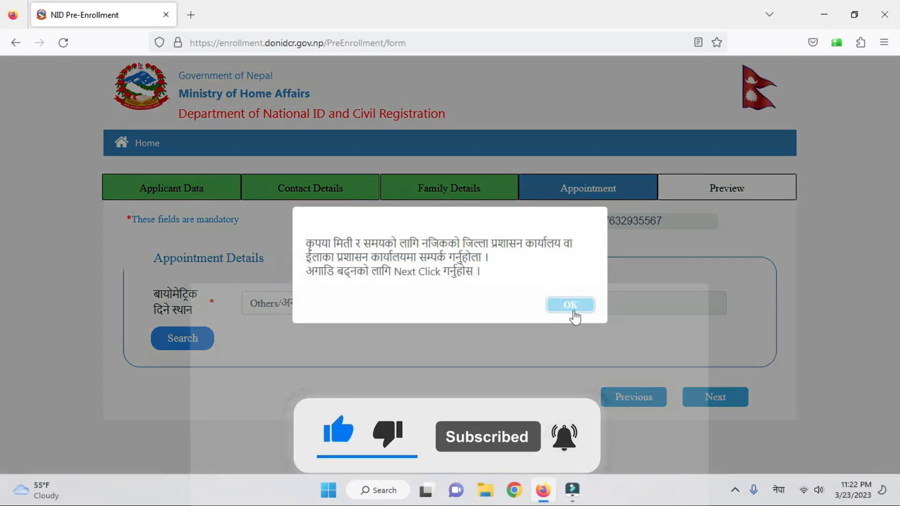
left_click(572, 306)
- Set the appointment date to २०७९-१२-१७ and reselect Others/अन्य as the location
left_click(562, 305)
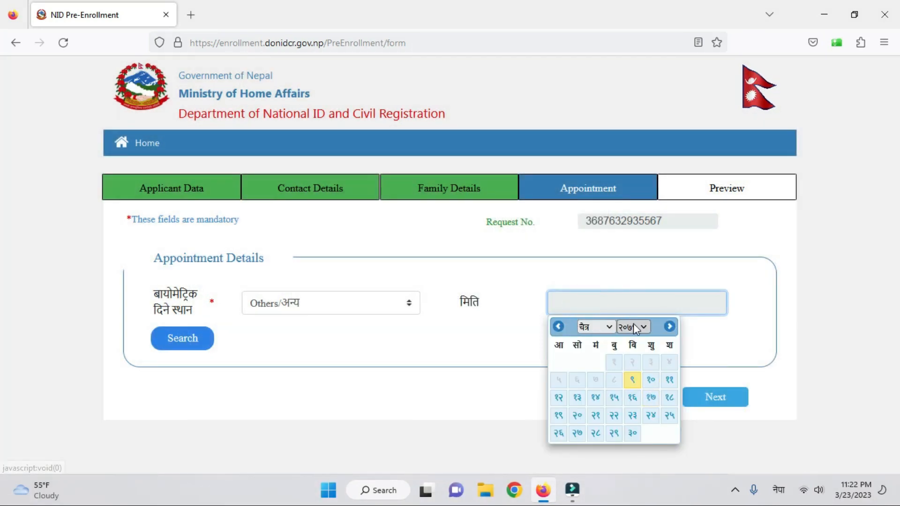
left_click(652, 399)
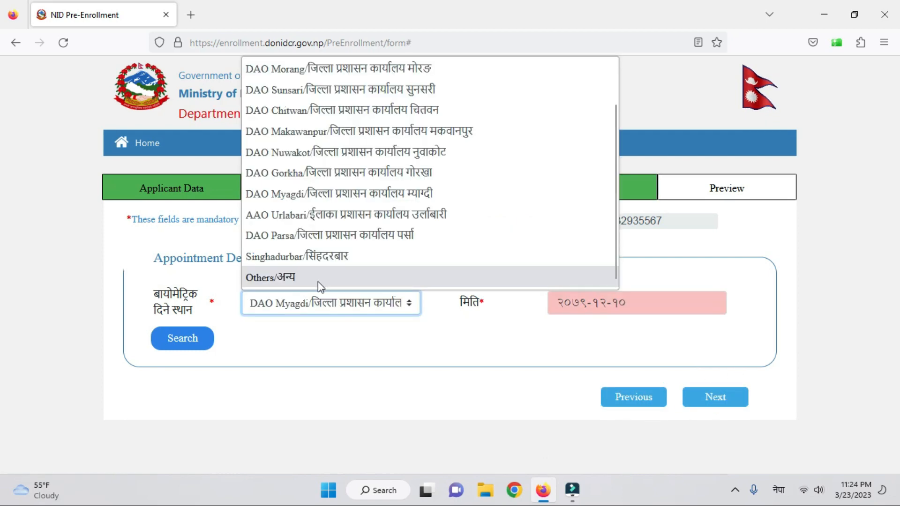
left_click(318, 281)
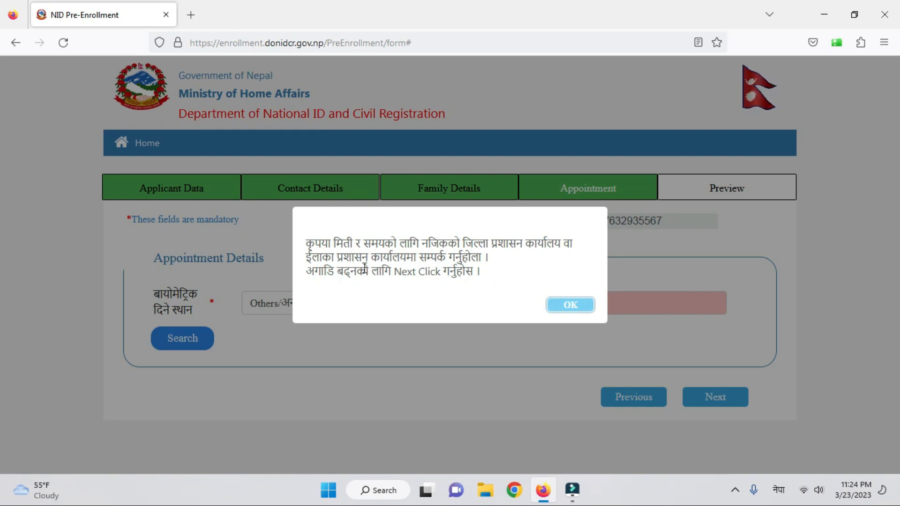
left_click(569, 305)
- Review the completed application on the Preview step and submit it
left_click(709, 401)
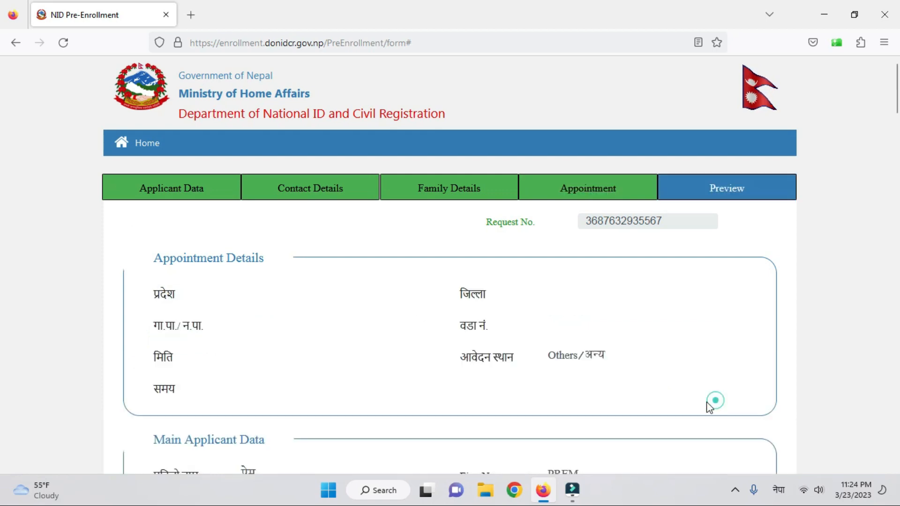
scroll(692, 353, "down", 5)
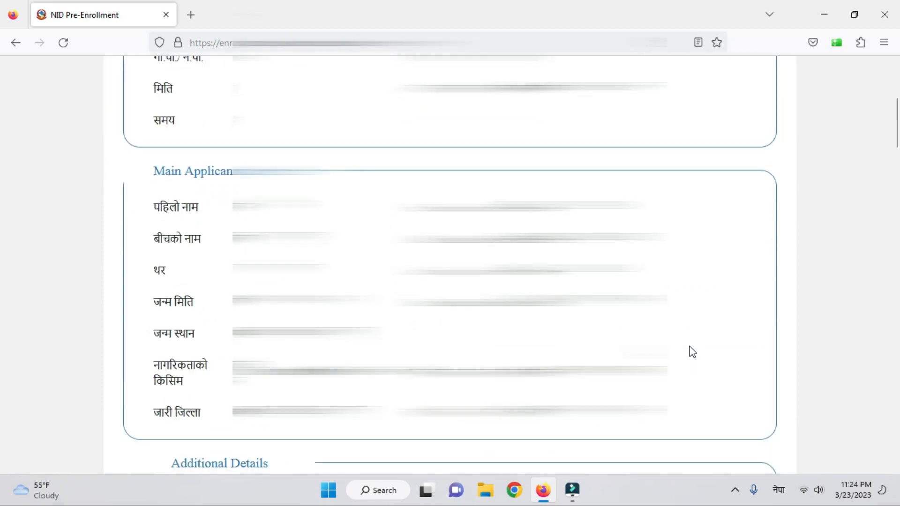
scroll(692, 351, "down", 6)
scroll(691, 350, "up", 12)
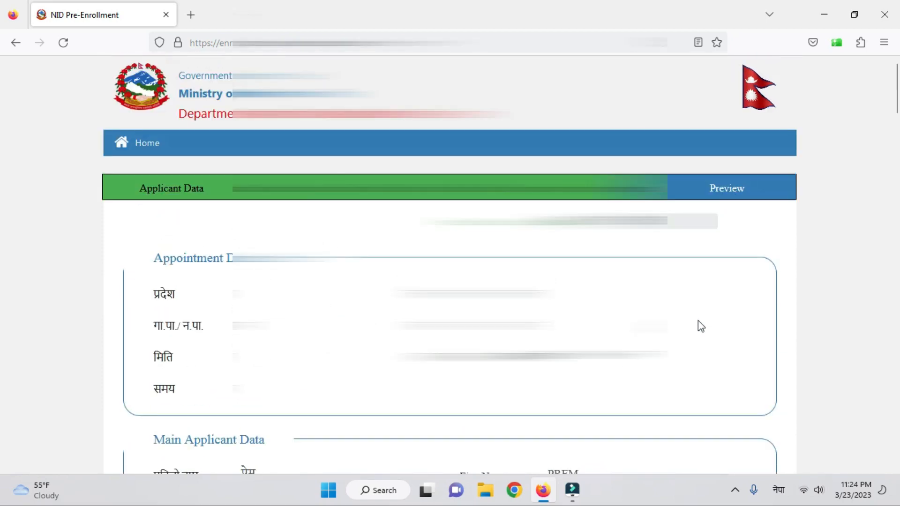
scroll(676, 314, "down", 10)
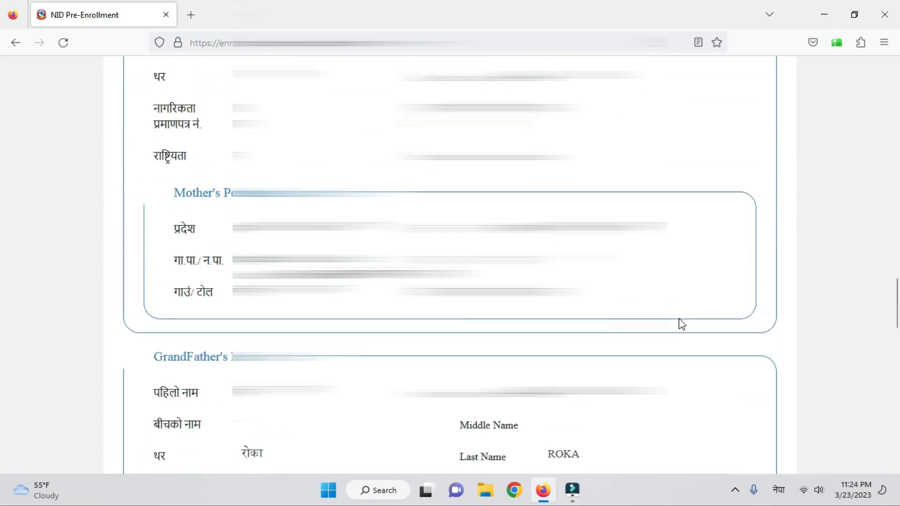
scroll(682, 323, "down", 8)
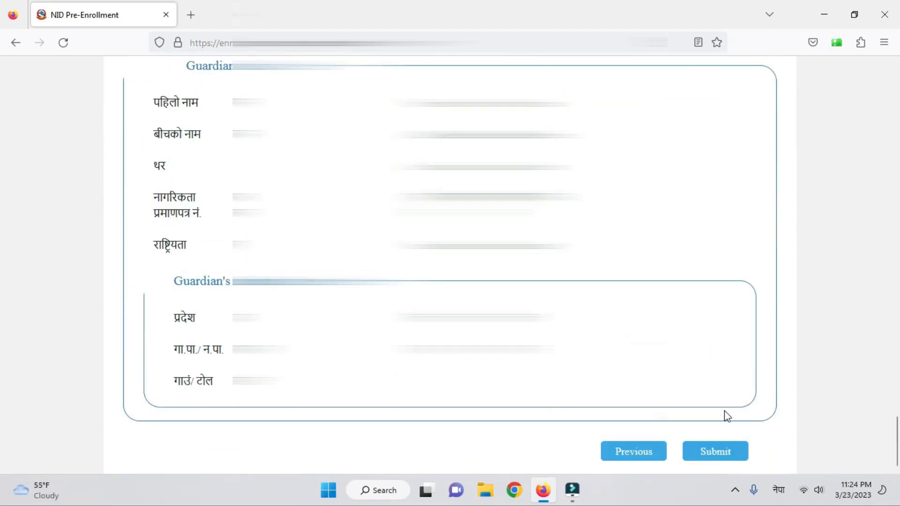
left_click(712, 455)
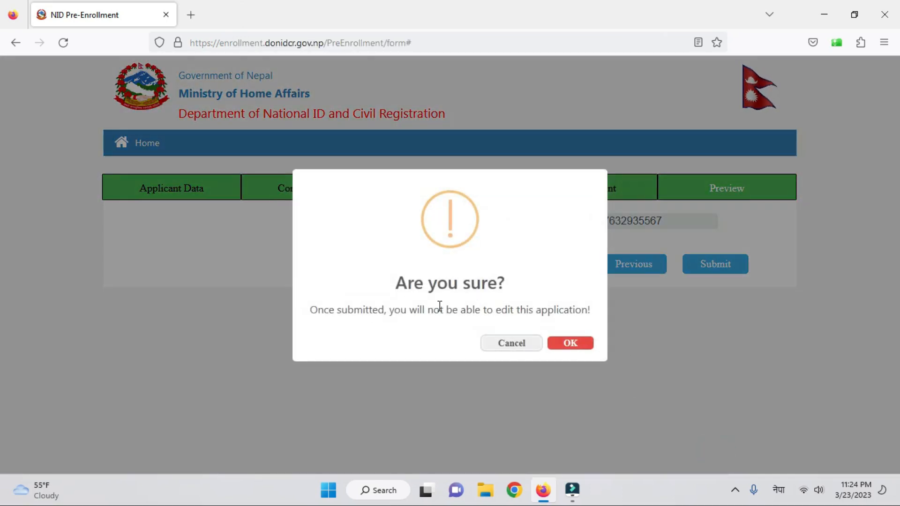
- Confirm the final submission and look over the receipt with its QR code and appointment details
left_click(562, 344)
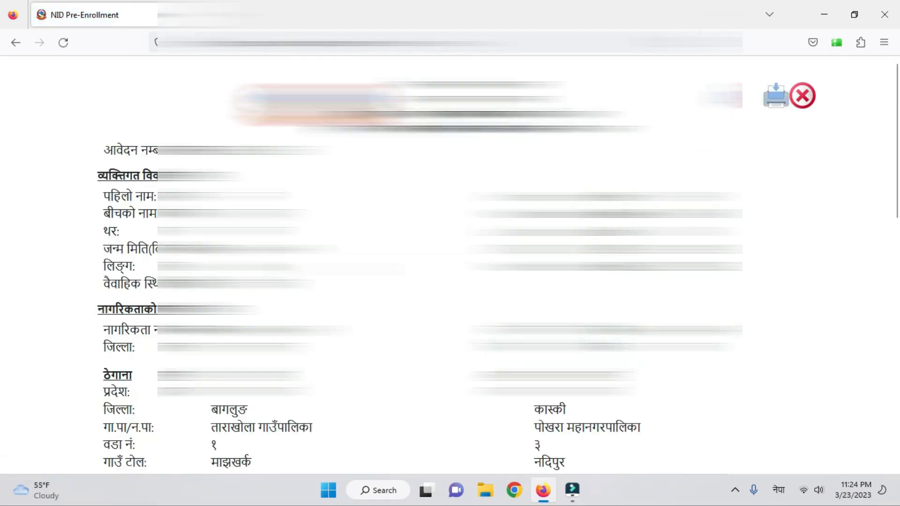
scroll(451, 263, "down", 15)
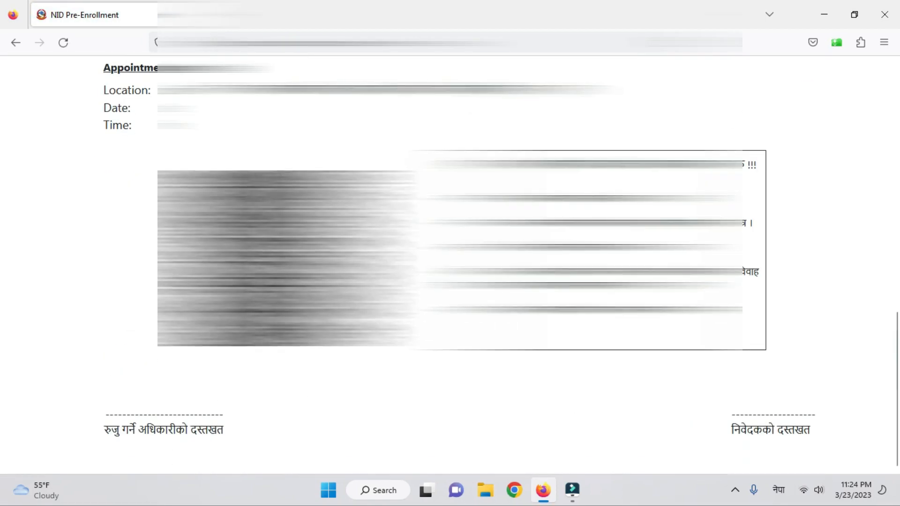
scroll(451, 263, "up", 5)
scroll(450, 262, "down", 5)
scroll(753, 176, "up", 15)
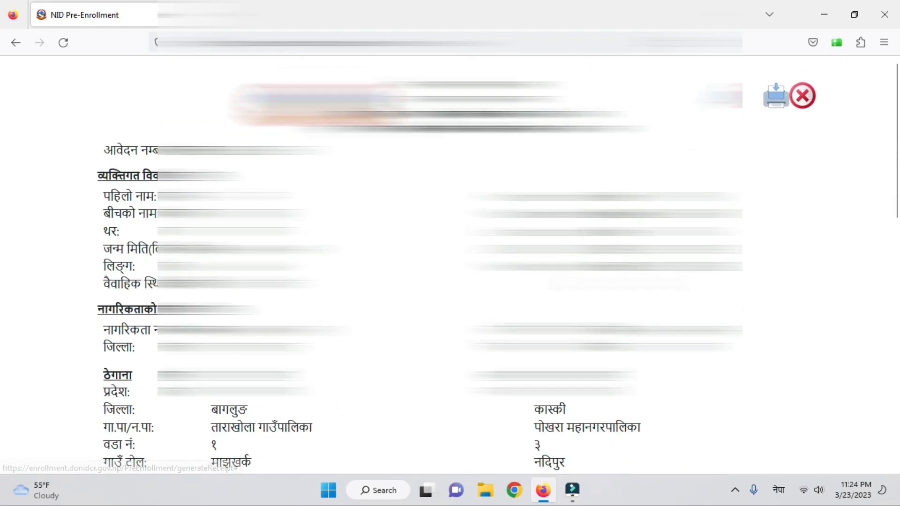
scroll(451, 262, "down", 12)
scroll(613, 292, "down", 6)
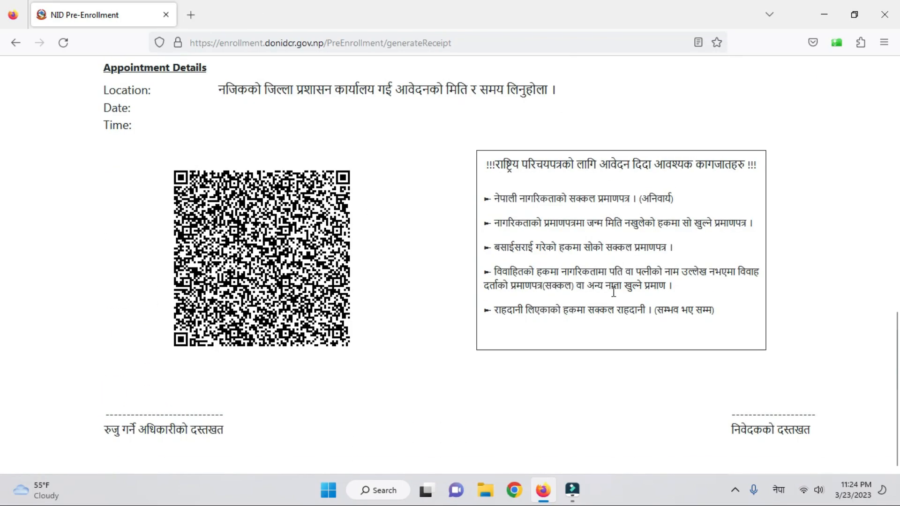
scroll(614, 292, "down", 1)
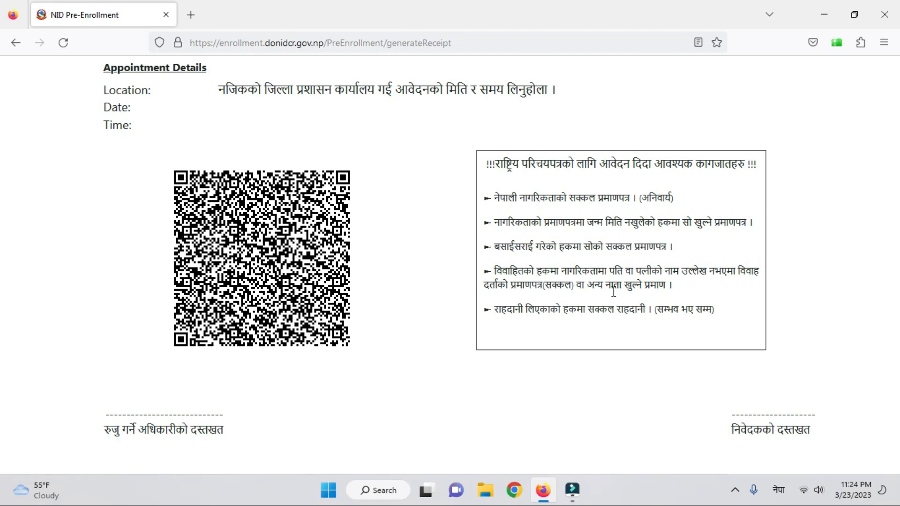
scroll(794, 305, "up", 10)
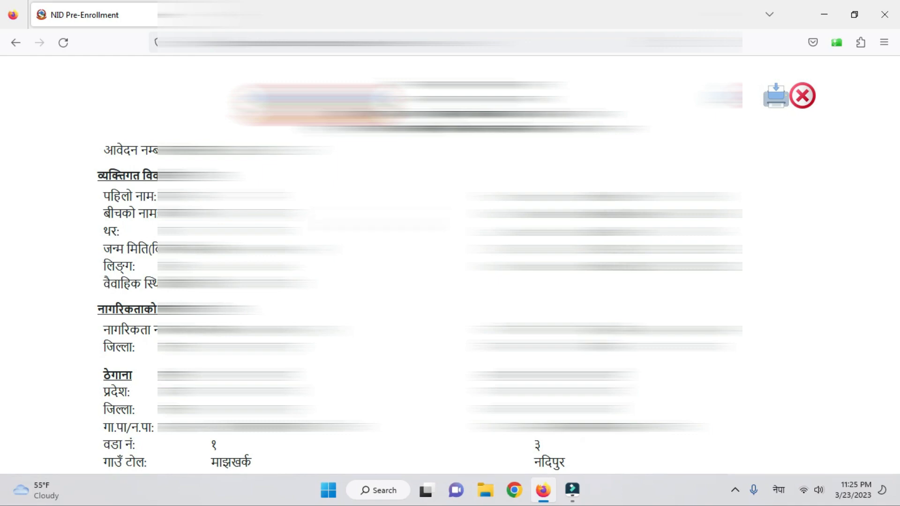
scroll(451, 263, "down", 8)
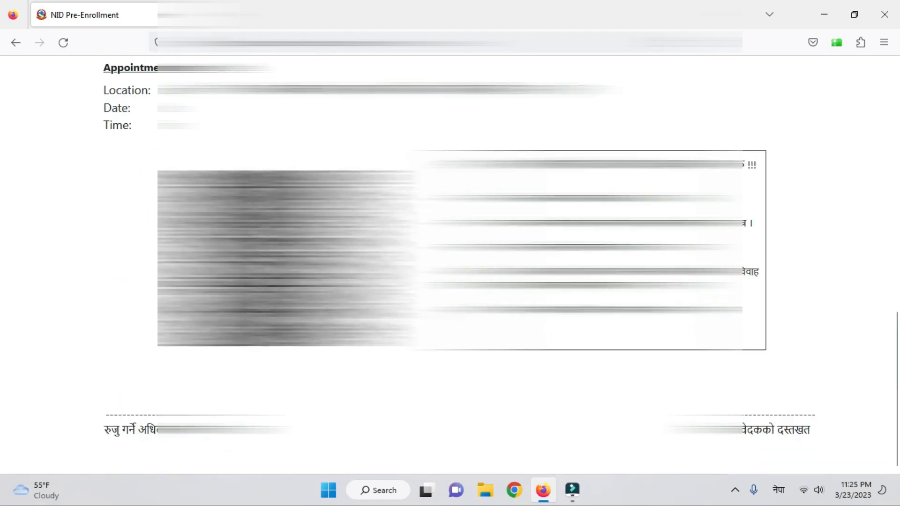
scroll(450, 263, "up", 10)
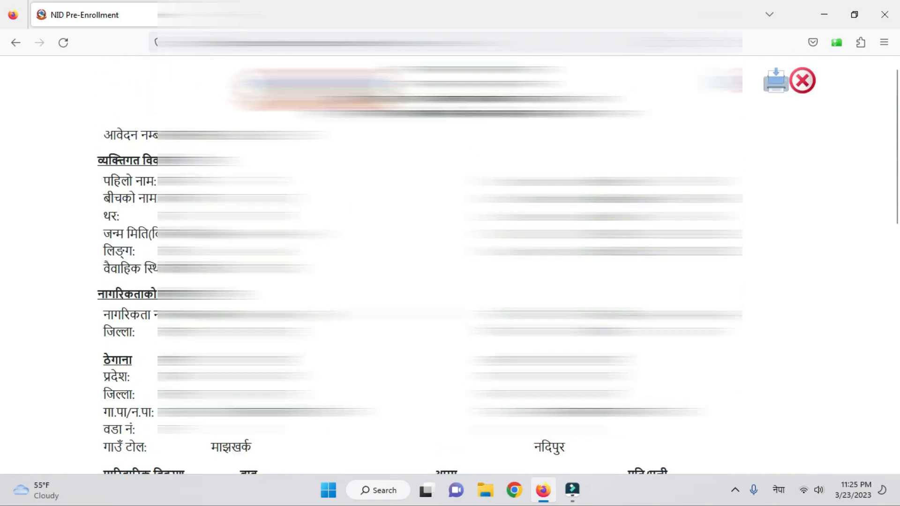
scroll(451, 262, "down", 1)
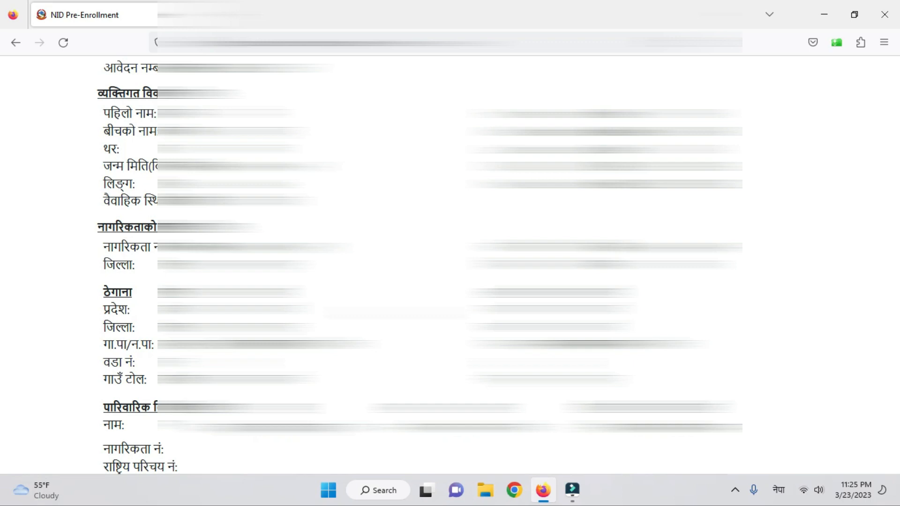
scroll(450, 263, "up", 2)
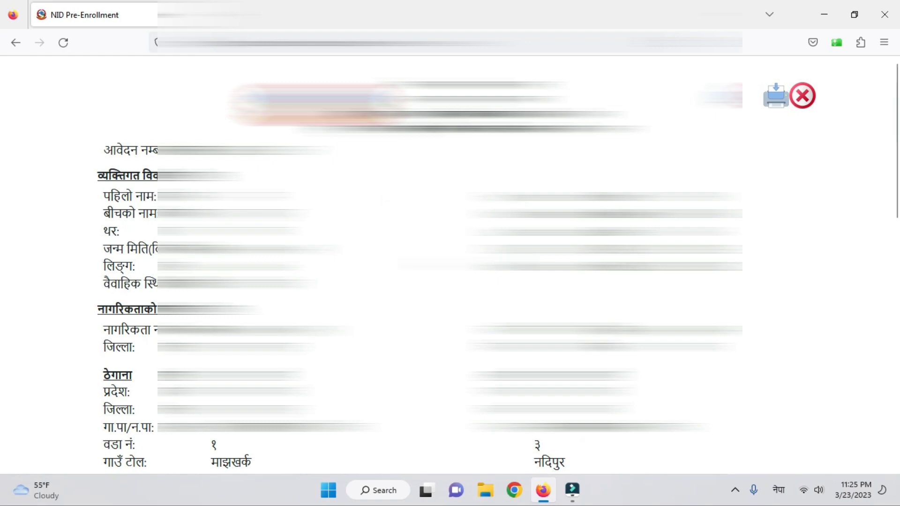
scroll(450, 262, "down", 3)
scroll(450, 263, "up", 3)
scroll(451, 263, "down", 3)
scroll(450, 262, "up", 3)
scroll(450, 262, "down", 5)
scroll(450, 262, "up", 5)
scroll(450, 262, "down", 5)
scroll(450, 263, "up", 5)
scroll(450, 263, "down", 6)
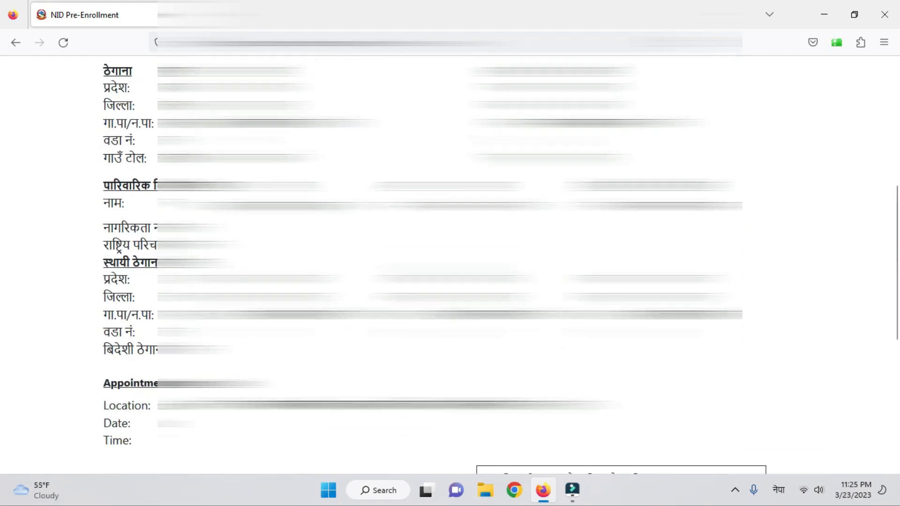